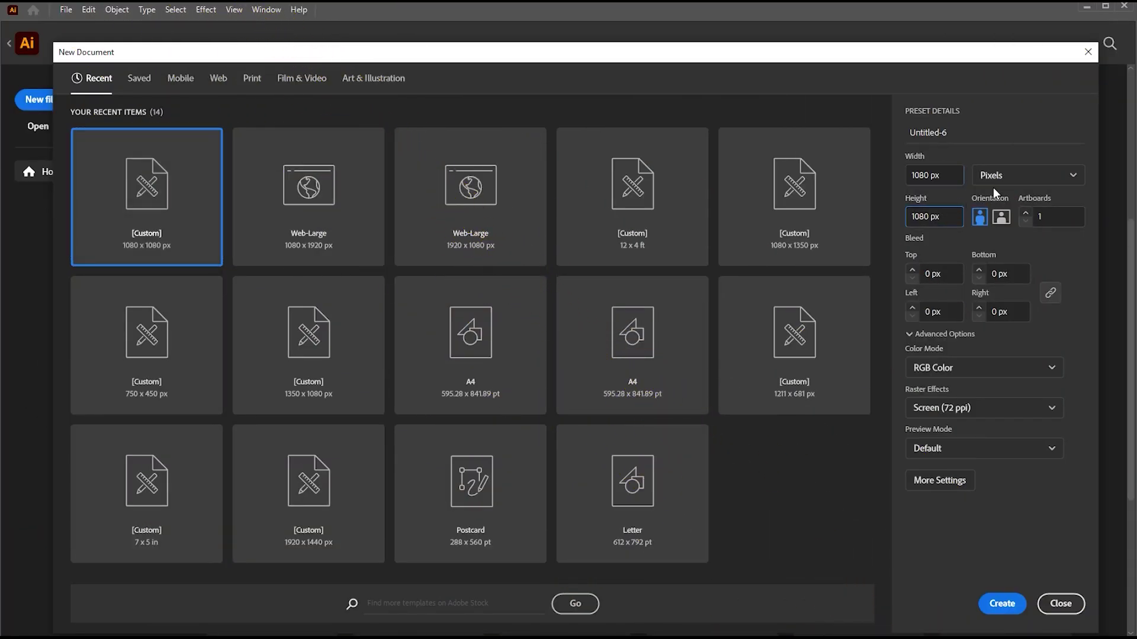
Create a new 1080 × 1080 px document in RGB color
click(1003, 604)
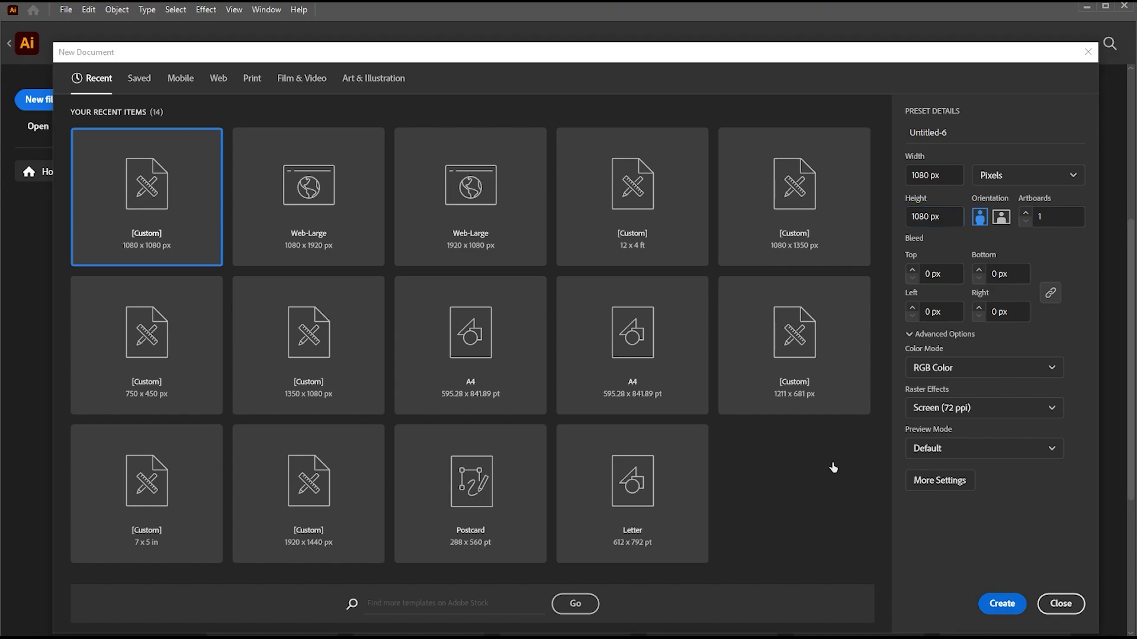
click(1079, 63)
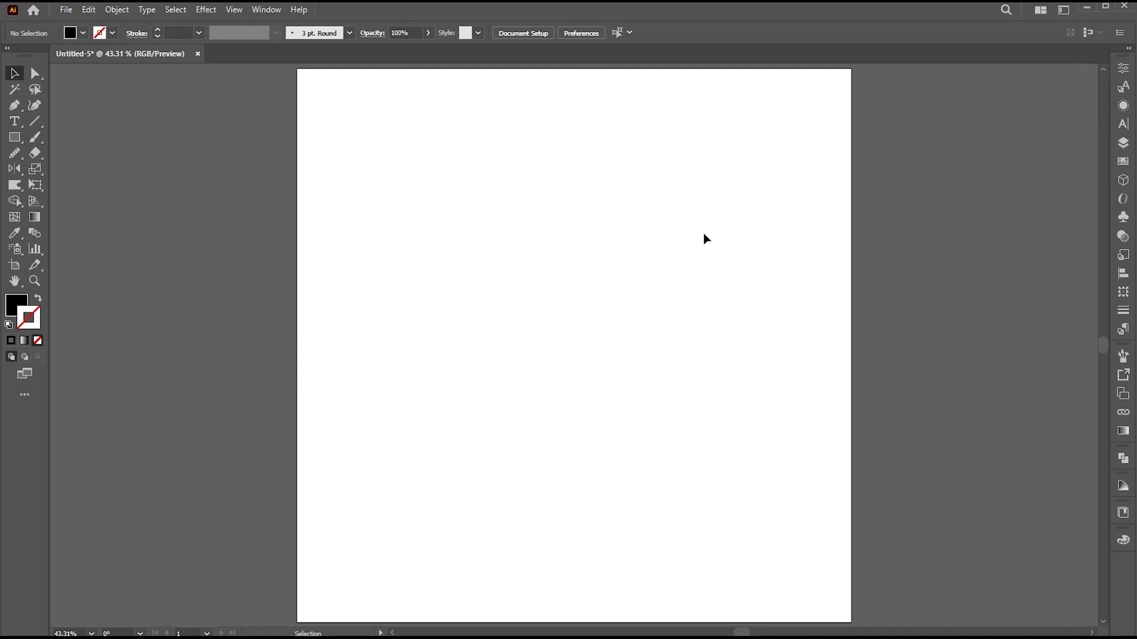
Draw a black rectangle 550 px wide and 800 px high on the artboard
click(17, 138)
click(521, 268)
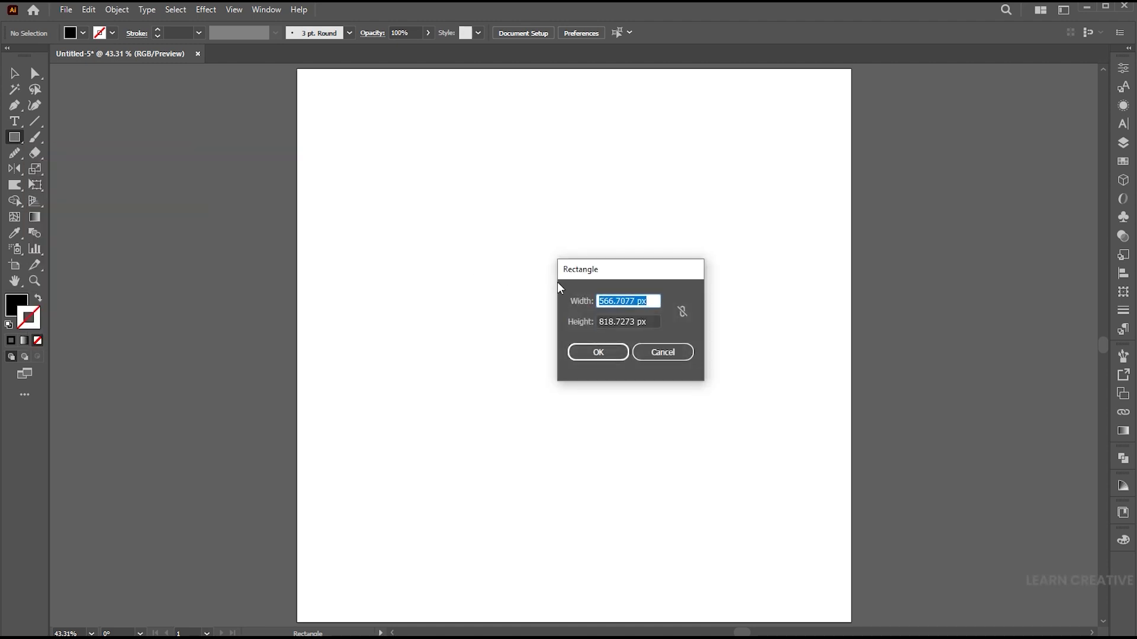
text(550)
key(Tab)
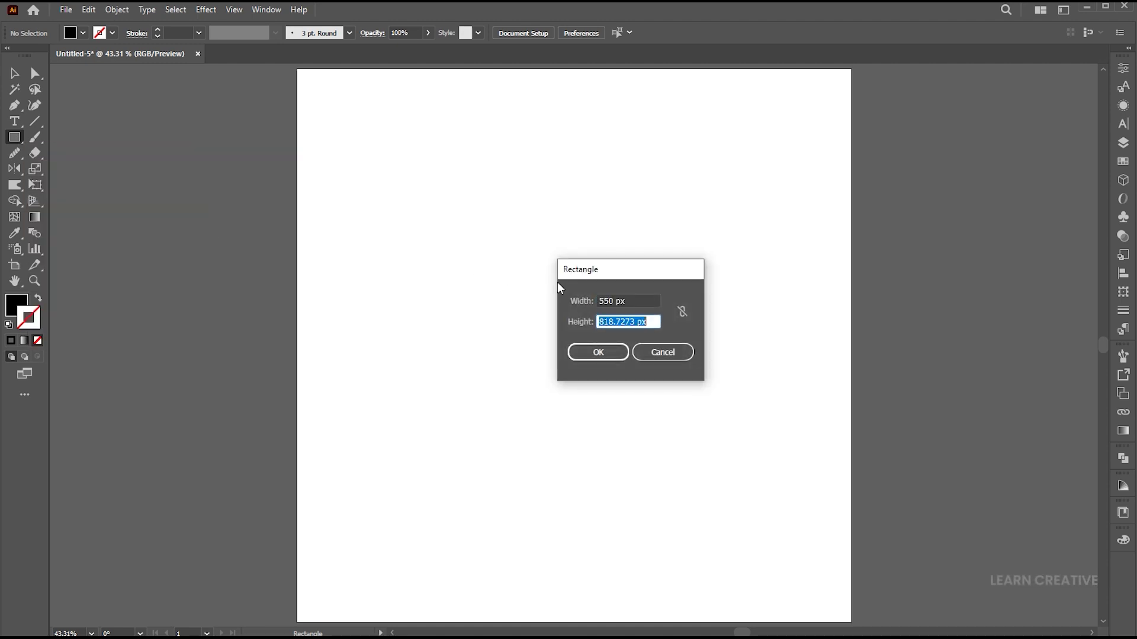
text(800)
key(Return)
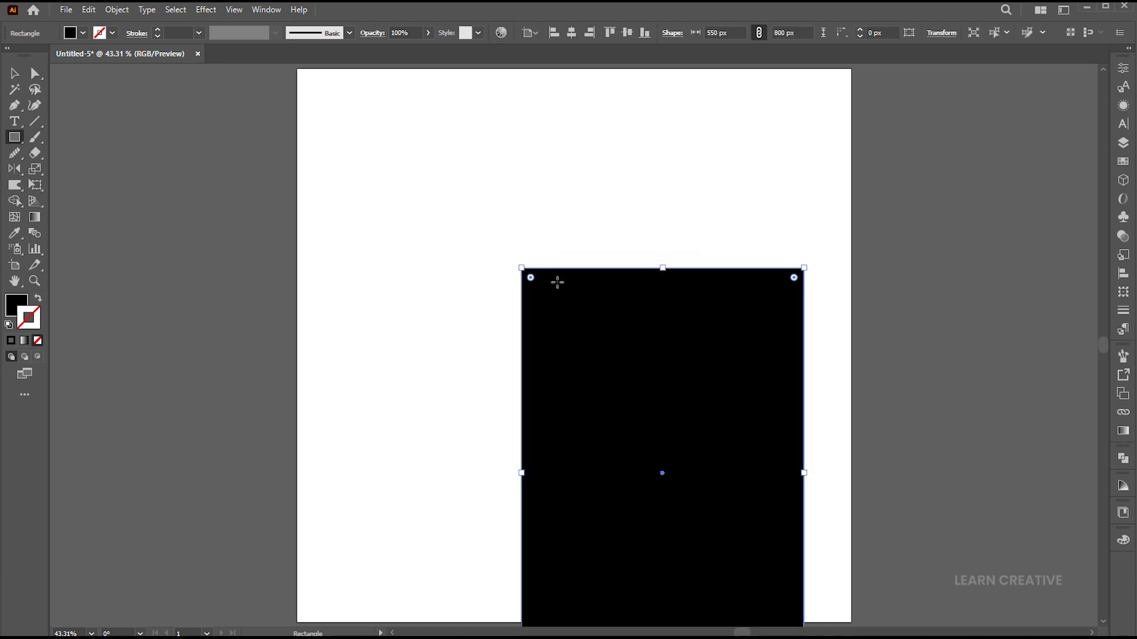
Center the rectangle horizontally and vertically on the artboard
click(14, 73)
click(571, 32)
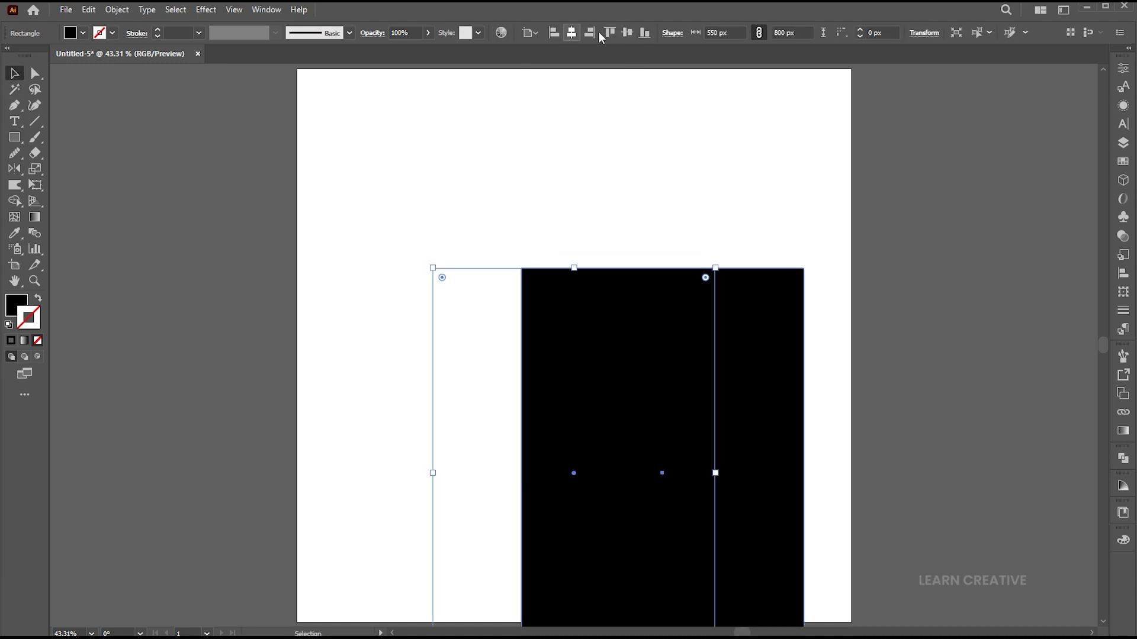
click(627, 33)
Duplicate the artboard together with its rectangle, placing the copy beside the original
scroll(478, 265, down, 2)
drag(449, 300, 256, 312)
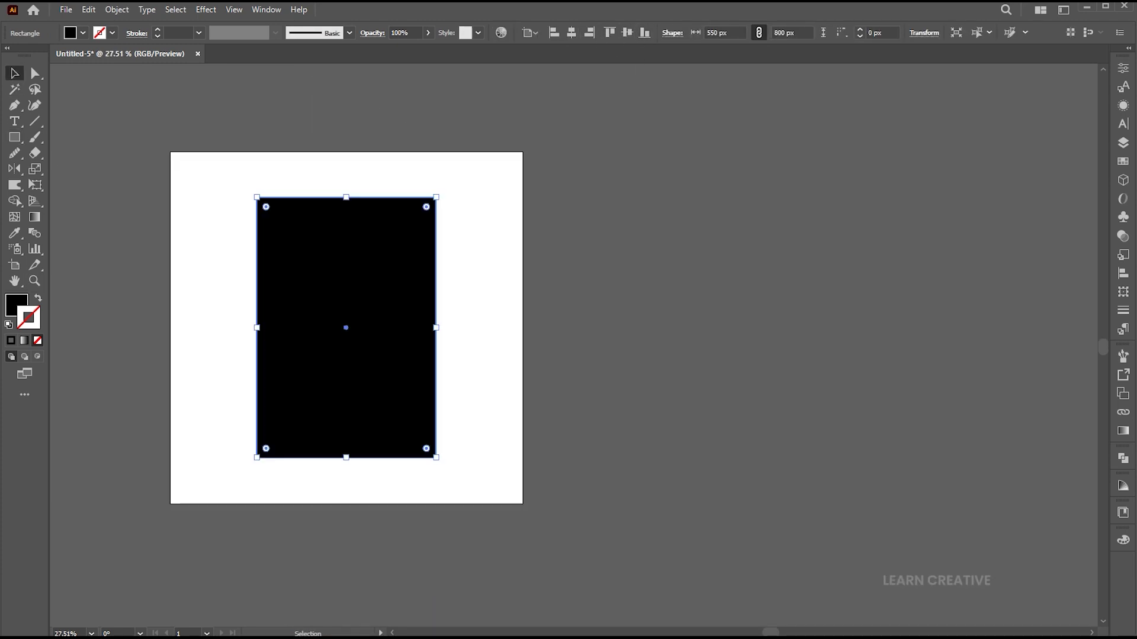
click(14, 265)
drag(357, 348, 895, 414)
Replace the rectangle on the second artboard with the black number 5 artwork from the clipboard
key(v)
click(826, 370)
key(Delete)
key(ctrl+v)
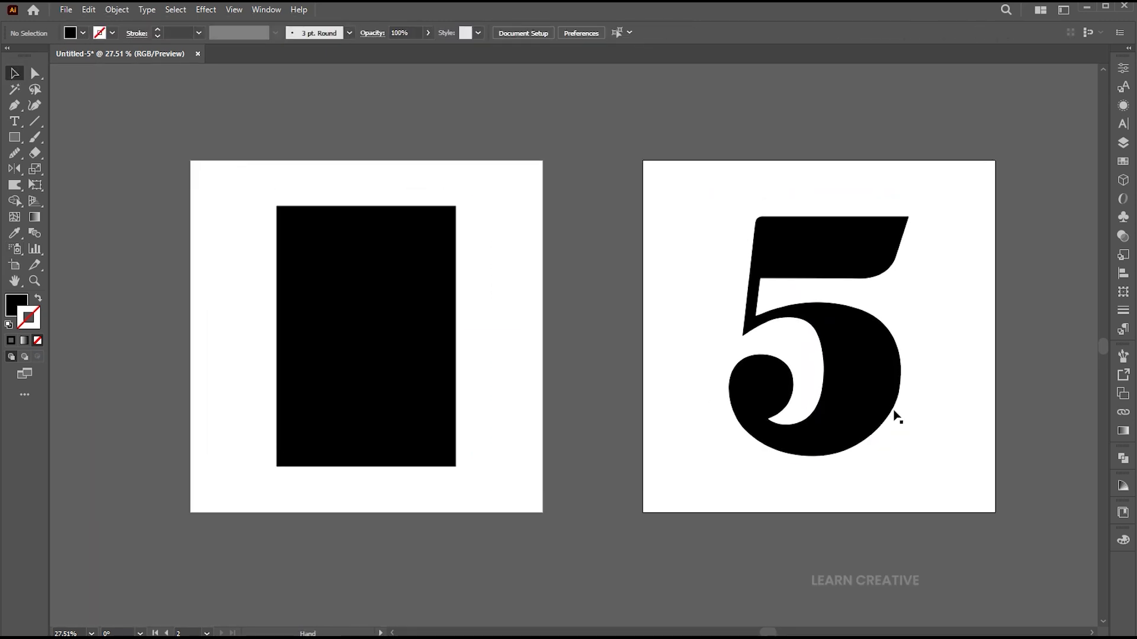
Swap the fill and stroke of the first artboard's rectangle and round its corners fully into a pill-shaped outline, radius about 275 px
key(z)
mouse_move(357, 386)
mouse_down()
mouse_move(385, 396)
mouse_move(432, 320)
mouse_move(570, 345)
mouse_move(602, 363)
mouse_move(569, 364)
mouse_move(498, 427)
mouse_move(337, 391)
mouse_up()
key(shift+o)
drag(582, 377, 557, 357)
scroll(444, 365, left, 3)
key(z)
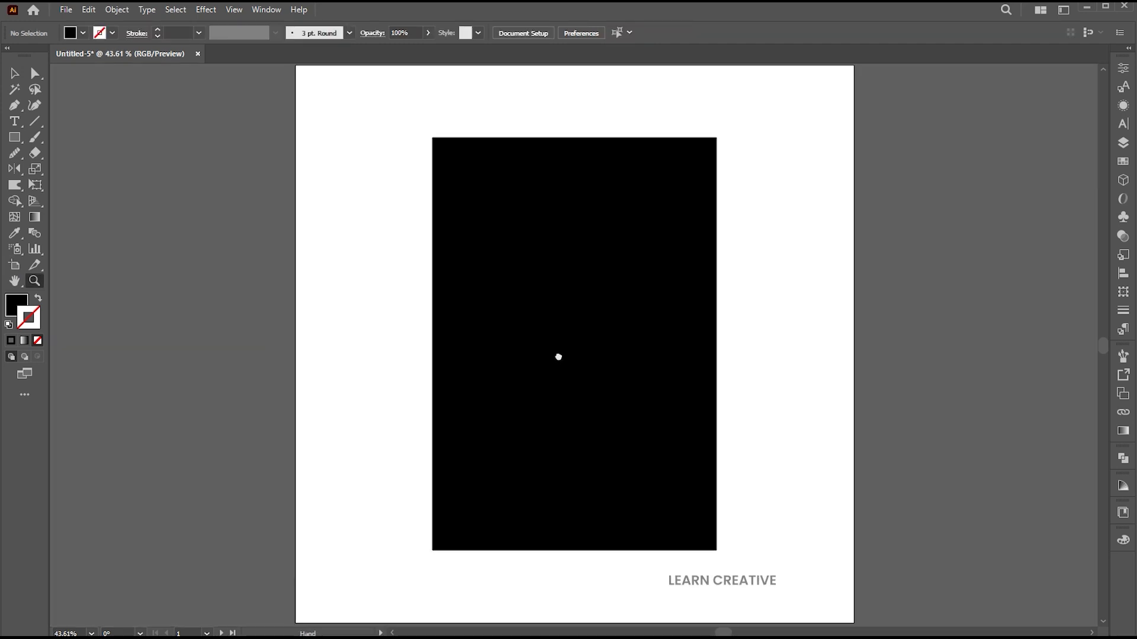
key(v)
click(573, 320)
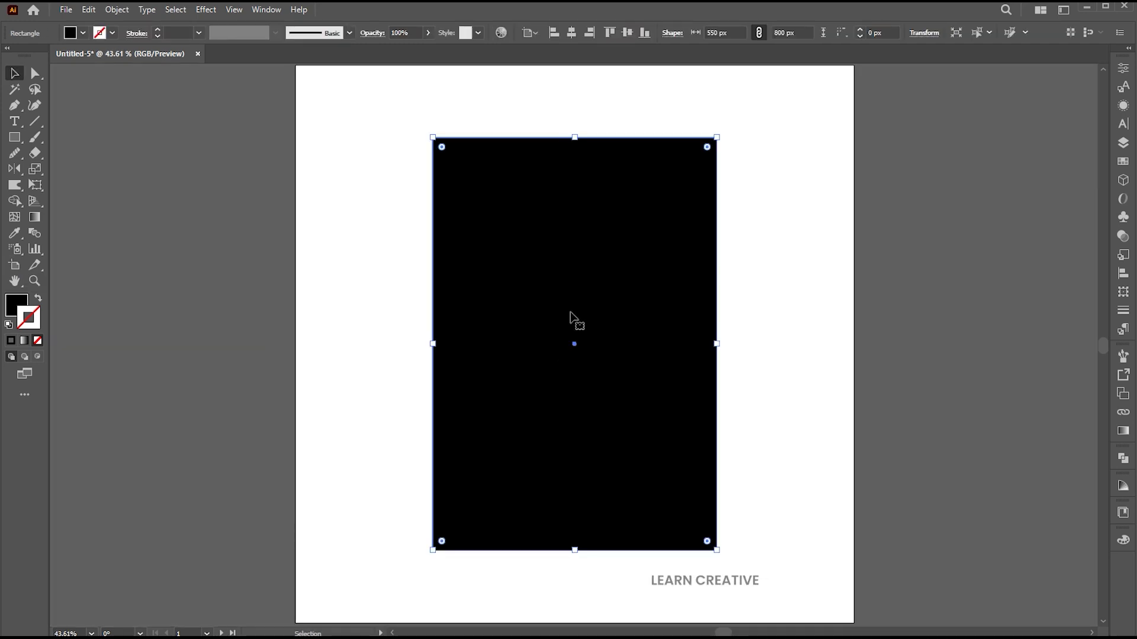
click(39, 299)
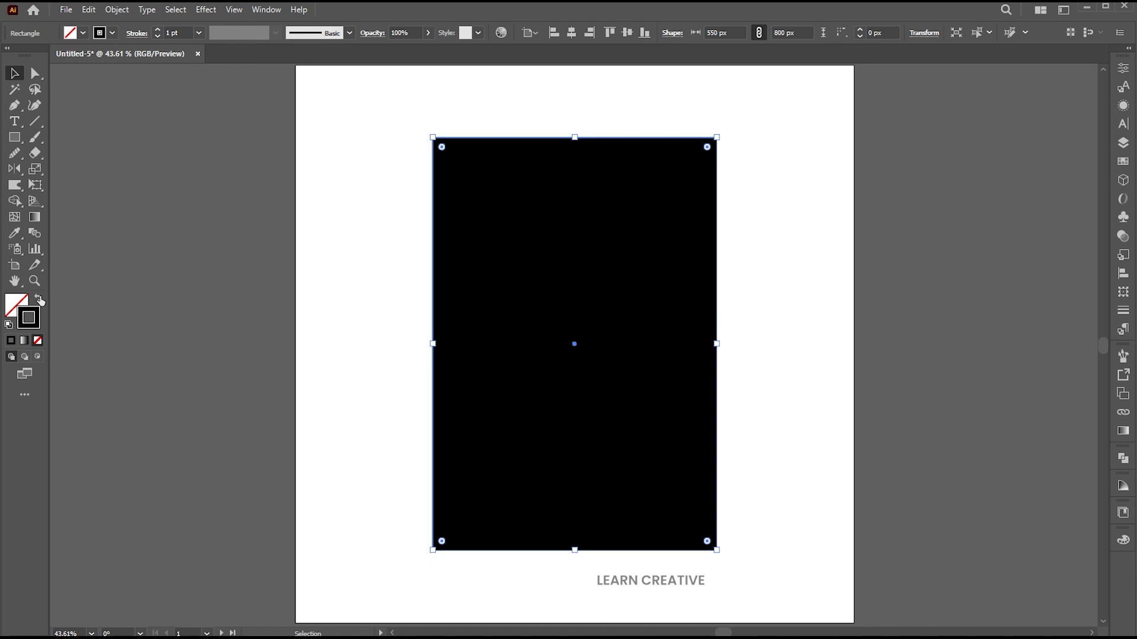
drag(462, 161, 710, 367)
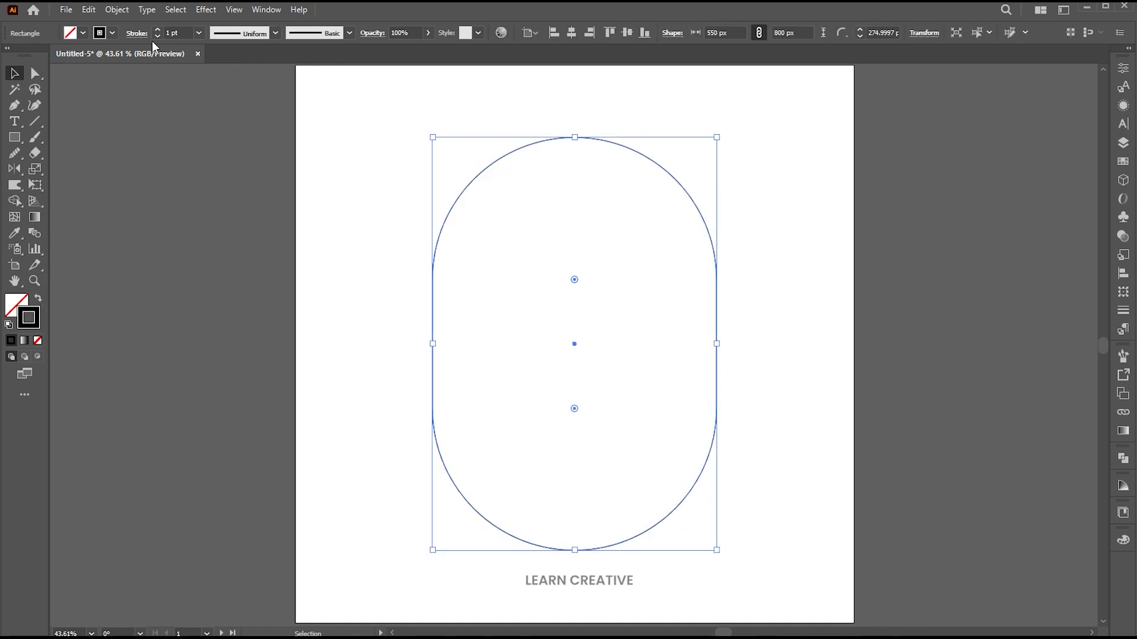
Align the pill outline's stroke to the inside and set its weight to 30 pt
click(137, 33)
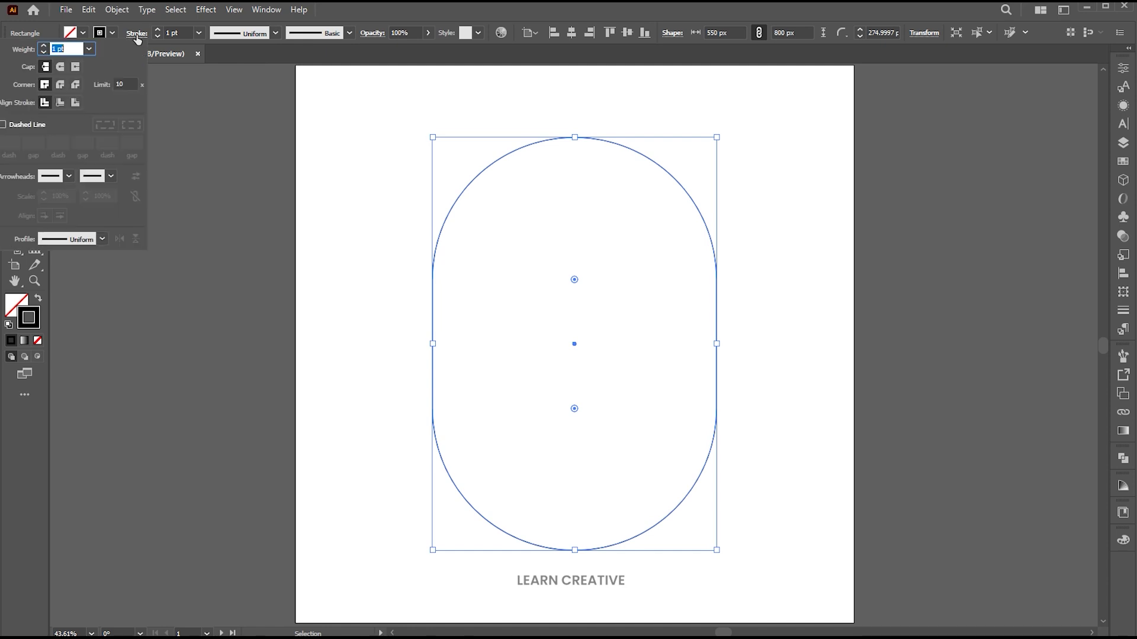
click(59, 101)
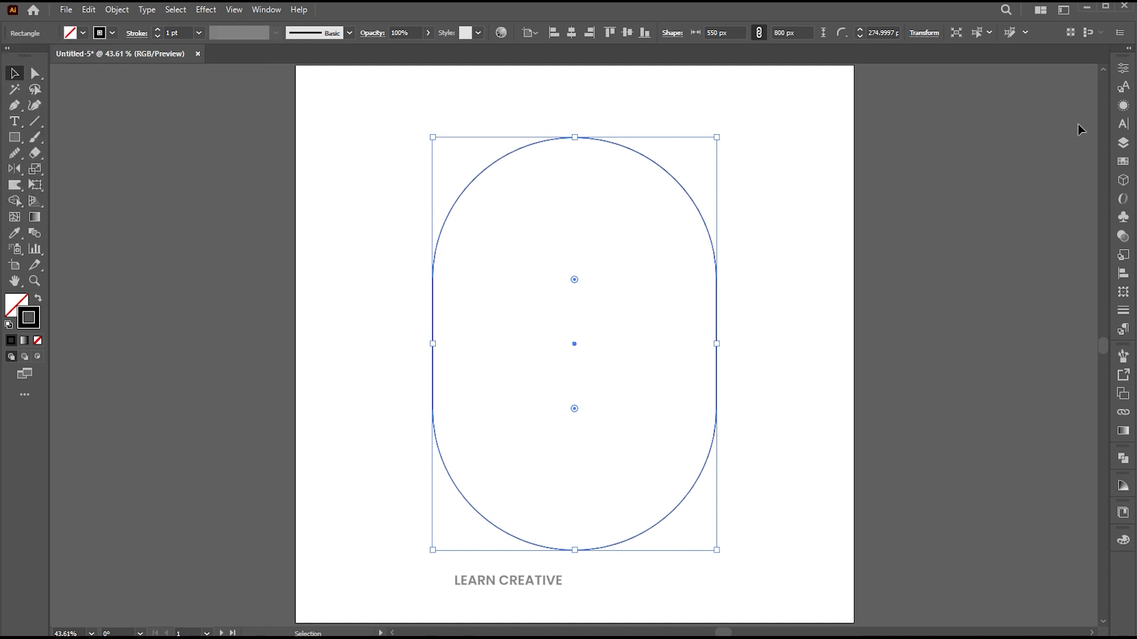
click(1123, 107)
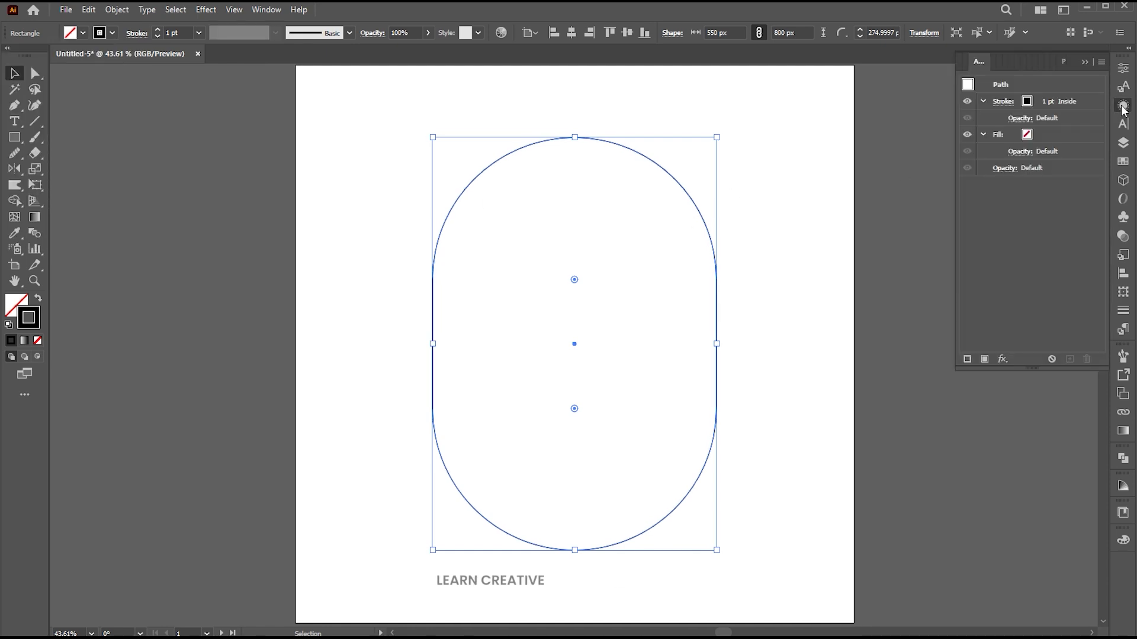
click(1048, 102)
text(30)
key(Return)
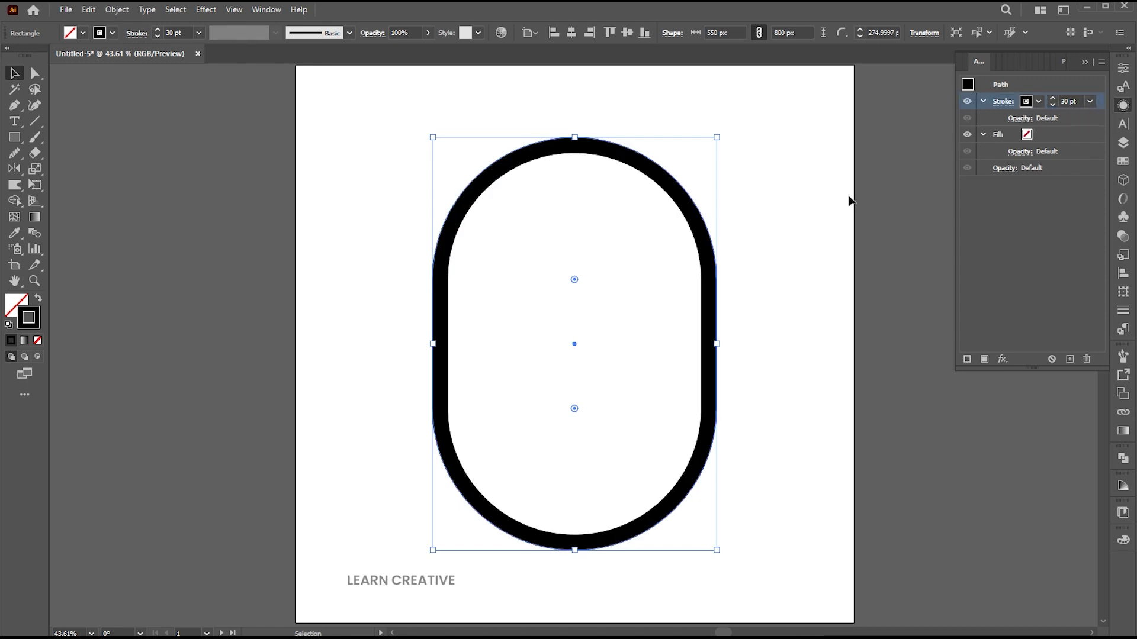
Duplicate the pill's black stroke in its appearance attributes and color the lower copy green
click(1029, 103)
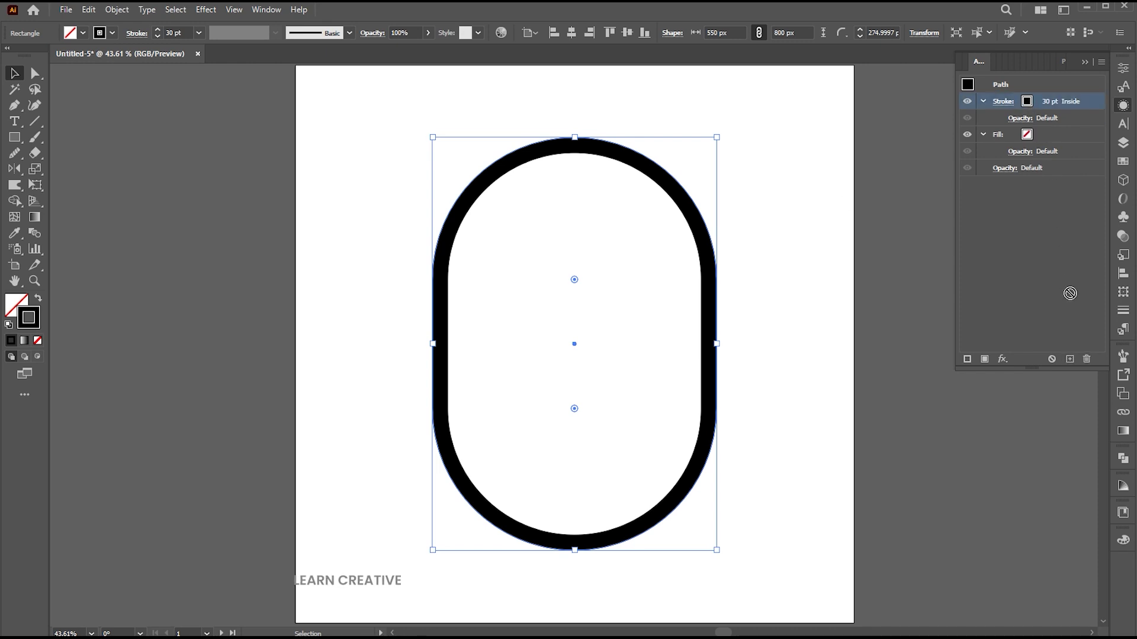
click(1070, 359)
click(1031, 136)
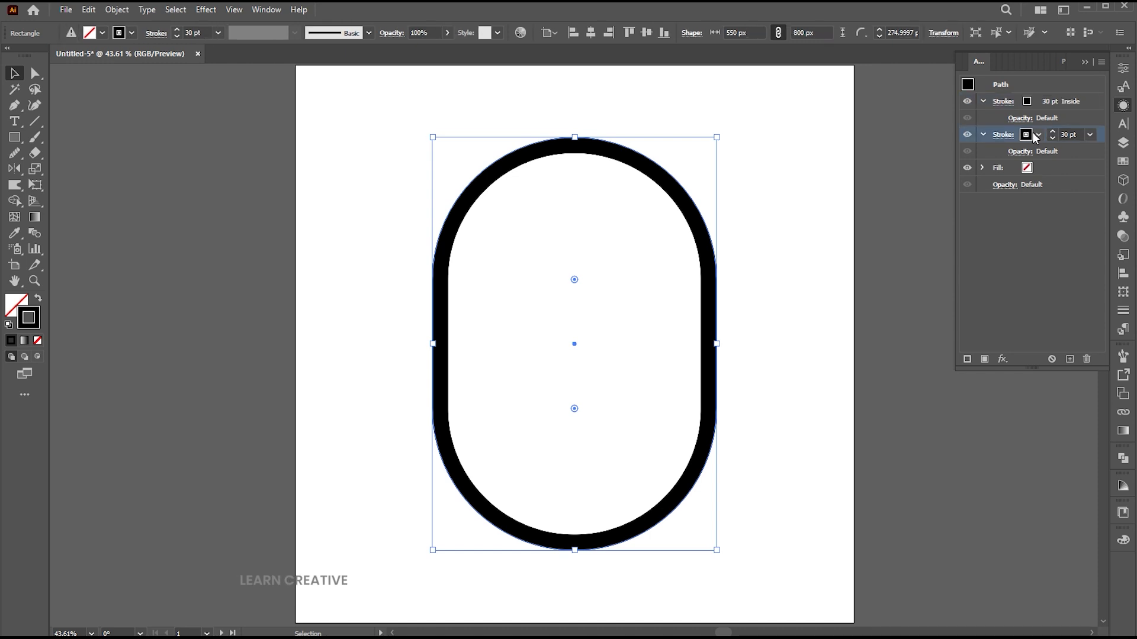
click(1035, 136)
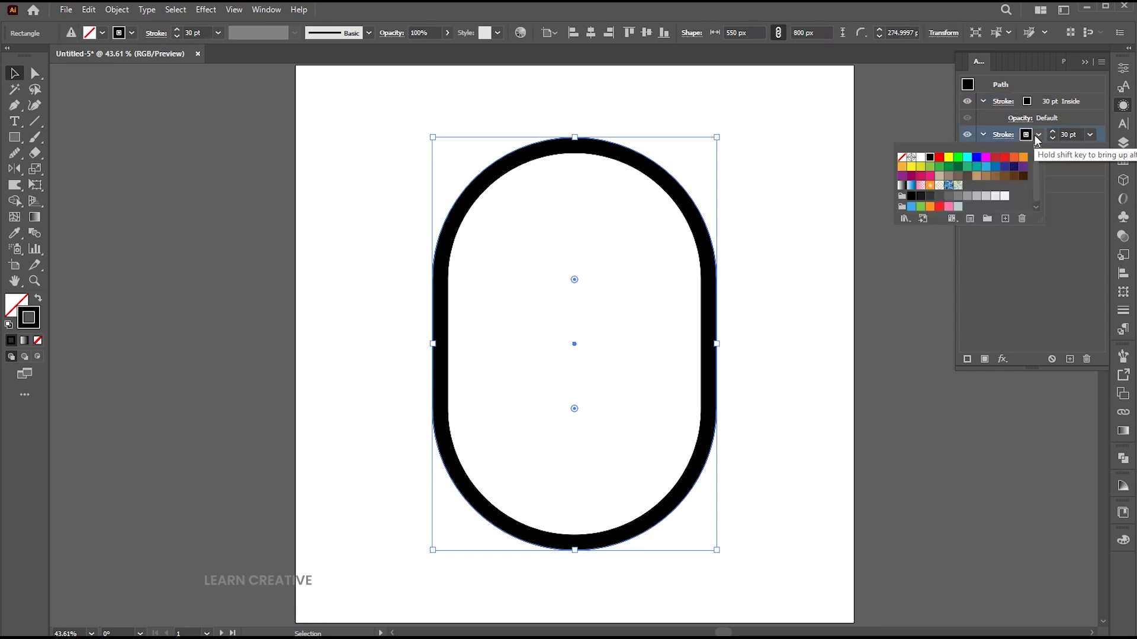
click(939, 168)
Set the weight of the green stroke to 60 pt
click(1069, 130)
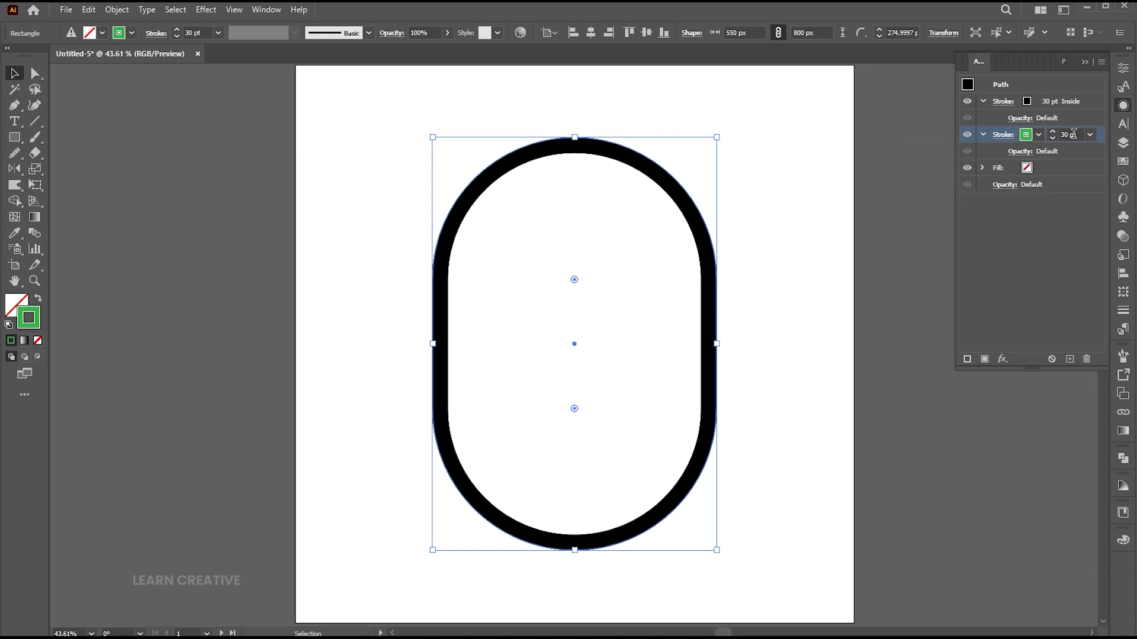
click(1062, 138)
text(60)
key(Return)
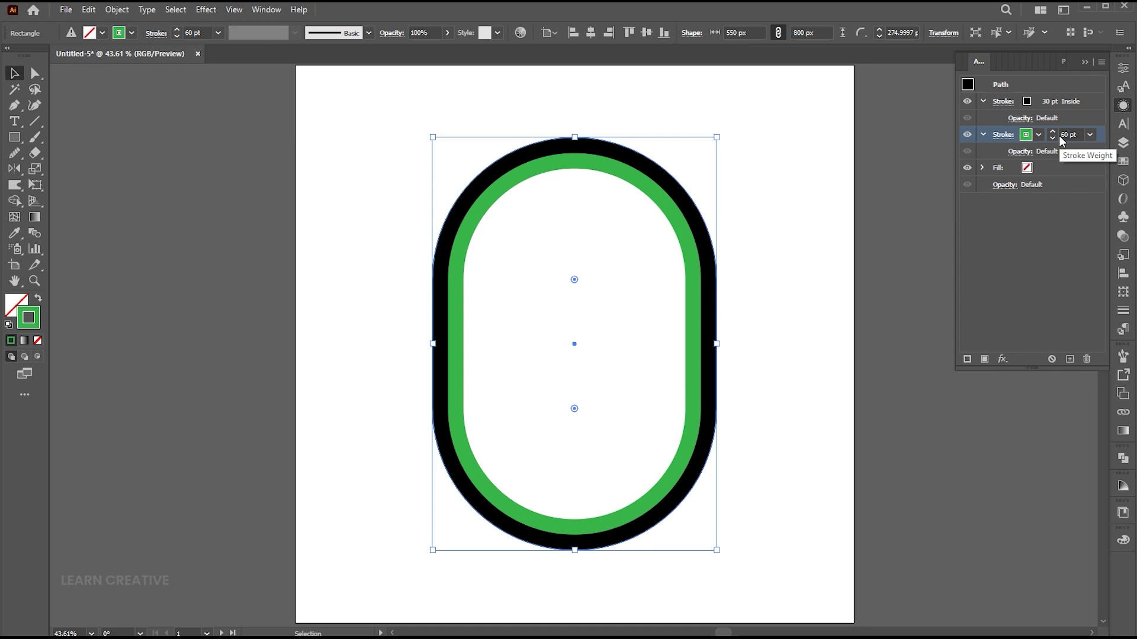
Duplicate the black 30 pt and green 60 pt strokes together as a pair
click(1053, 103)
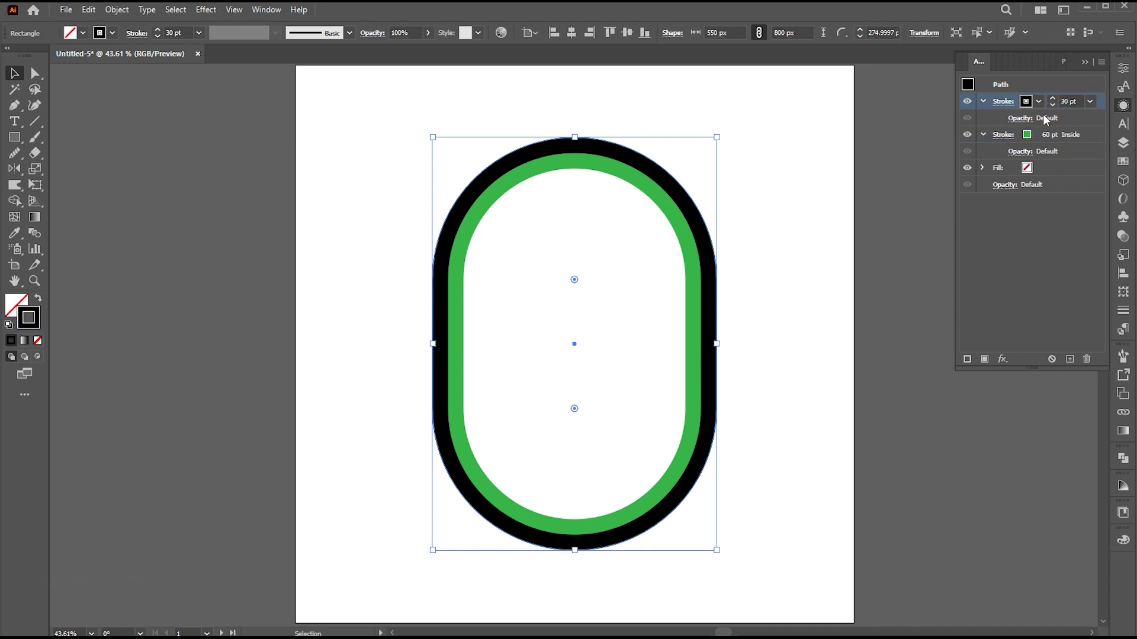
click(1033, 230)
click(1064, 132)
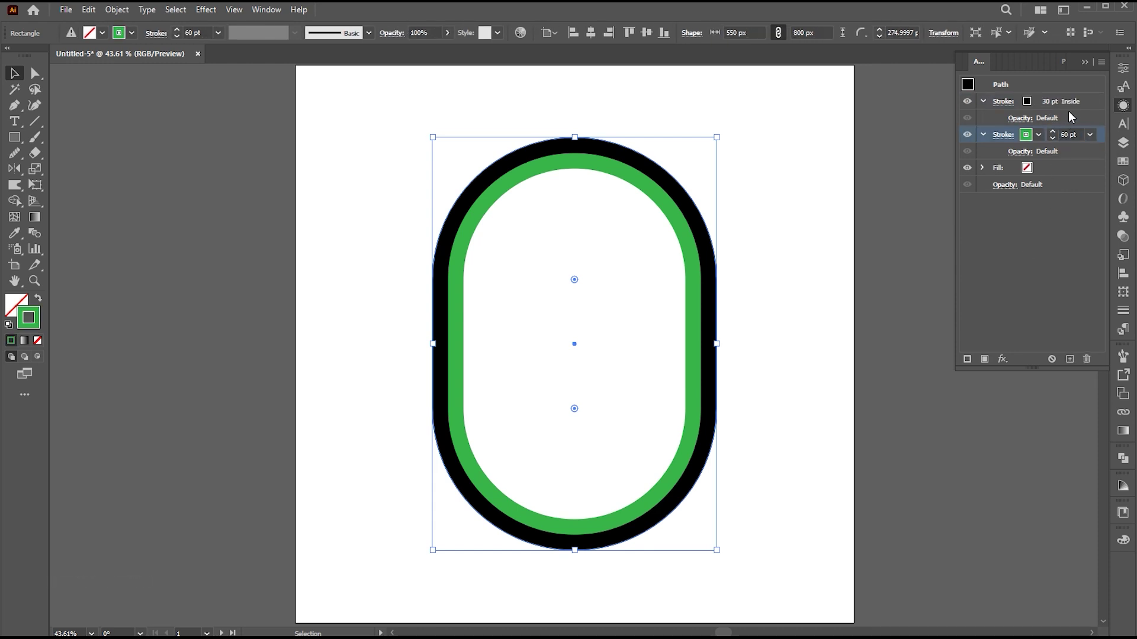
shift+click(1082, 100)
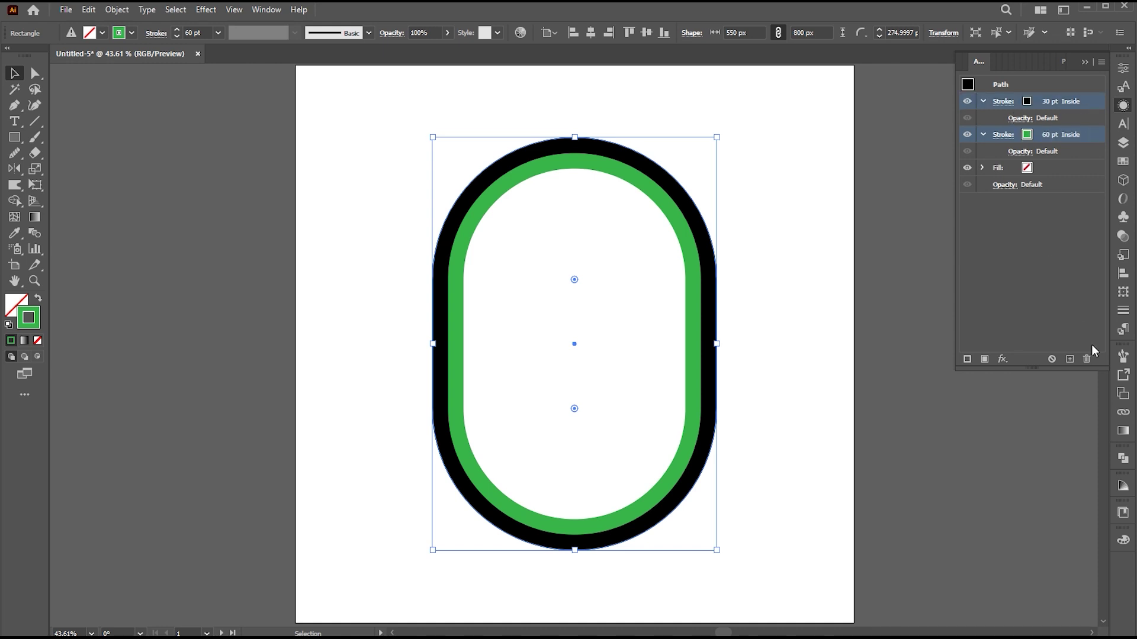
click(1069, 359)
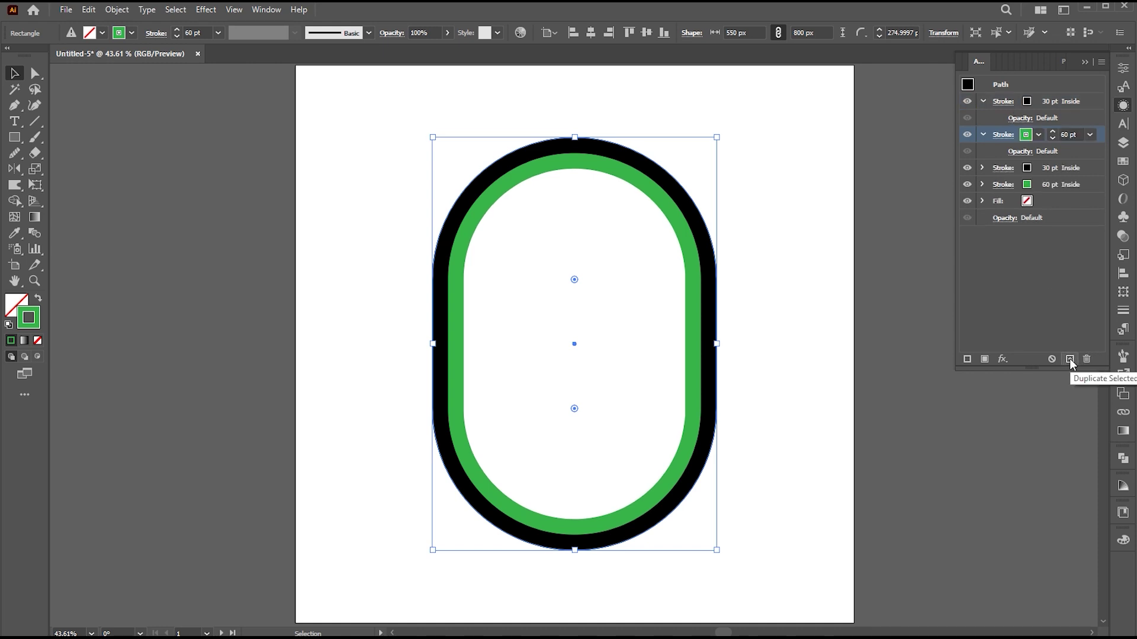
Duplicate the black and green stroke pair two more times to make four pairs in total
click(1090, 184)
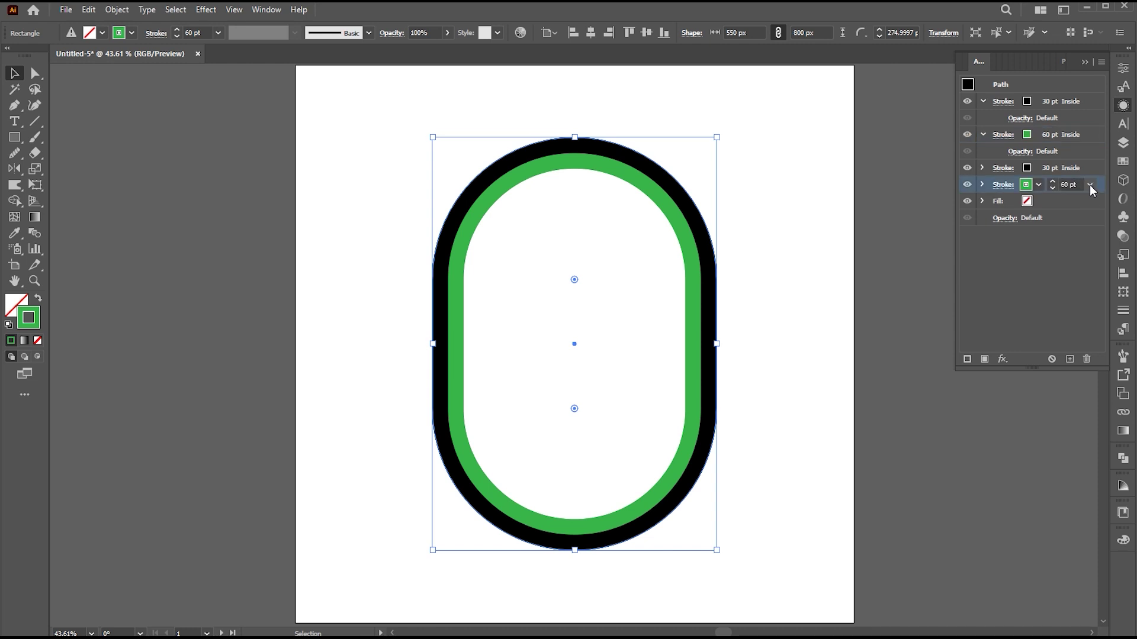
shift+click(1091, 168)
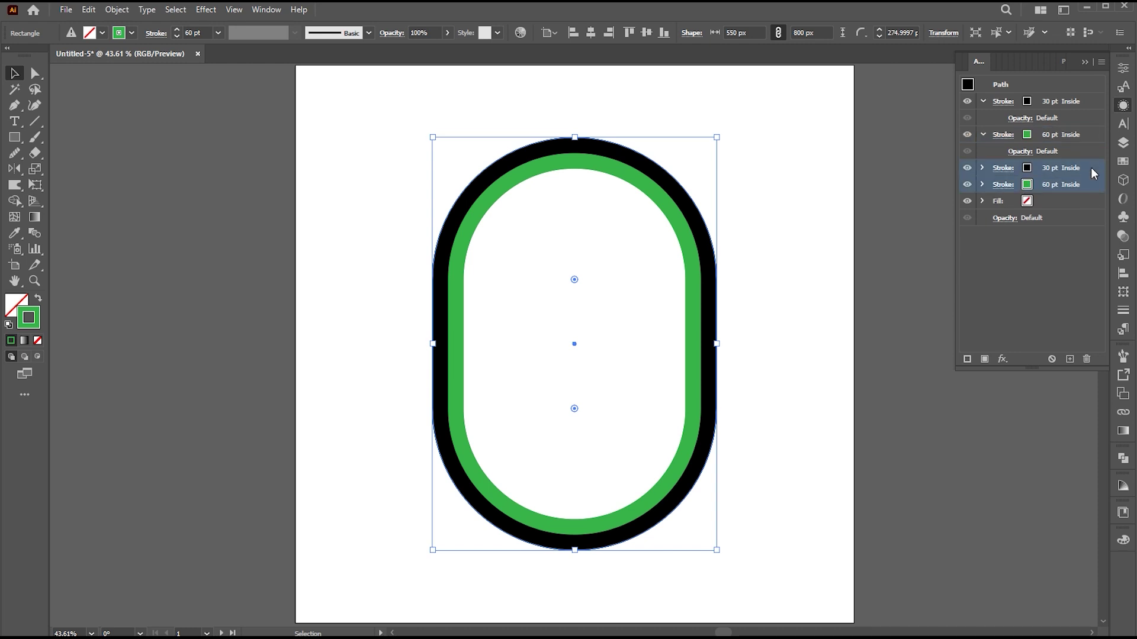
click(1069, 359)
click(1090, 216)
shift+click(1088, 202)
click(1070, 358)
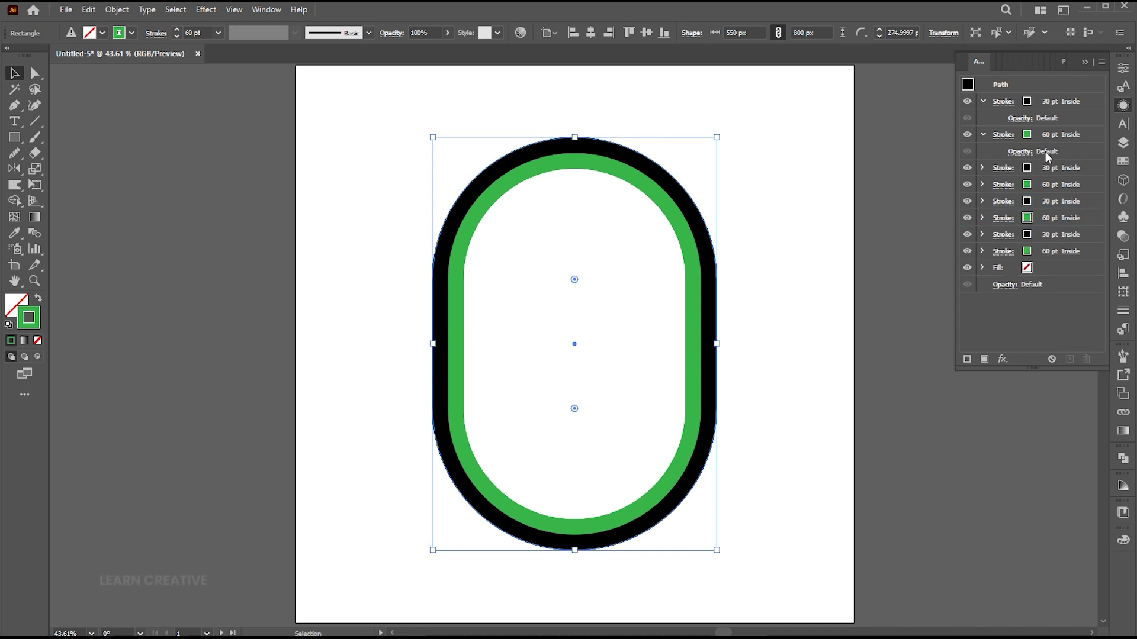
Set the second black stroke to 90 pt and the second green stroke to 120 pt
click(1046, 171)
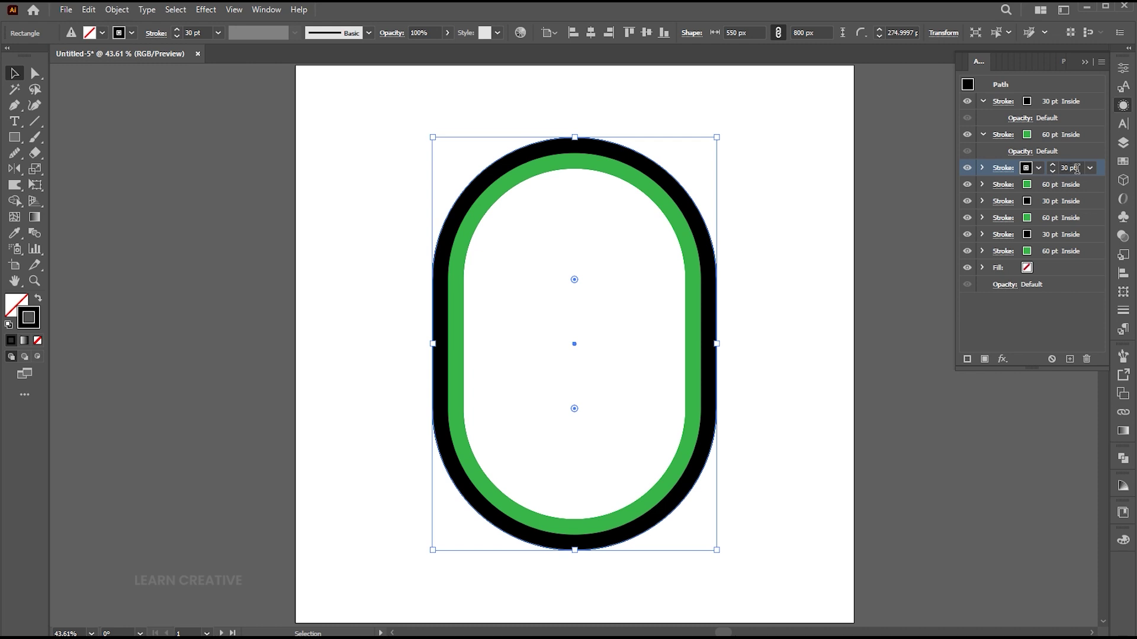
drag(1076, 169, 1060, 169)
text(90)
key(Return)
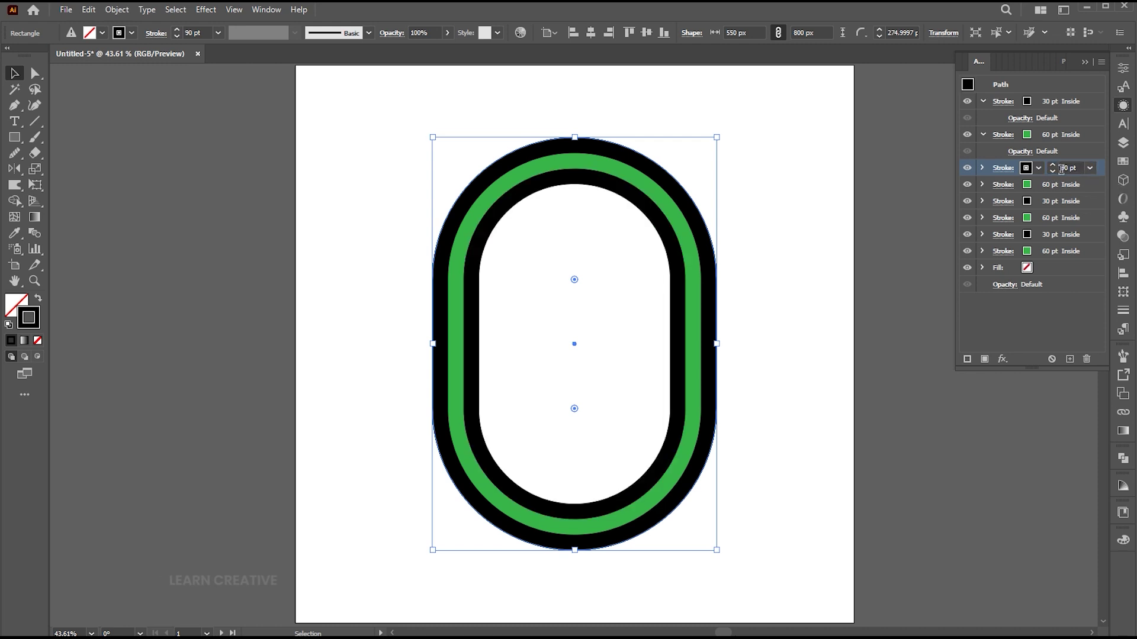
click(1050, 190)
drag(1071, 185, 1054, 187)
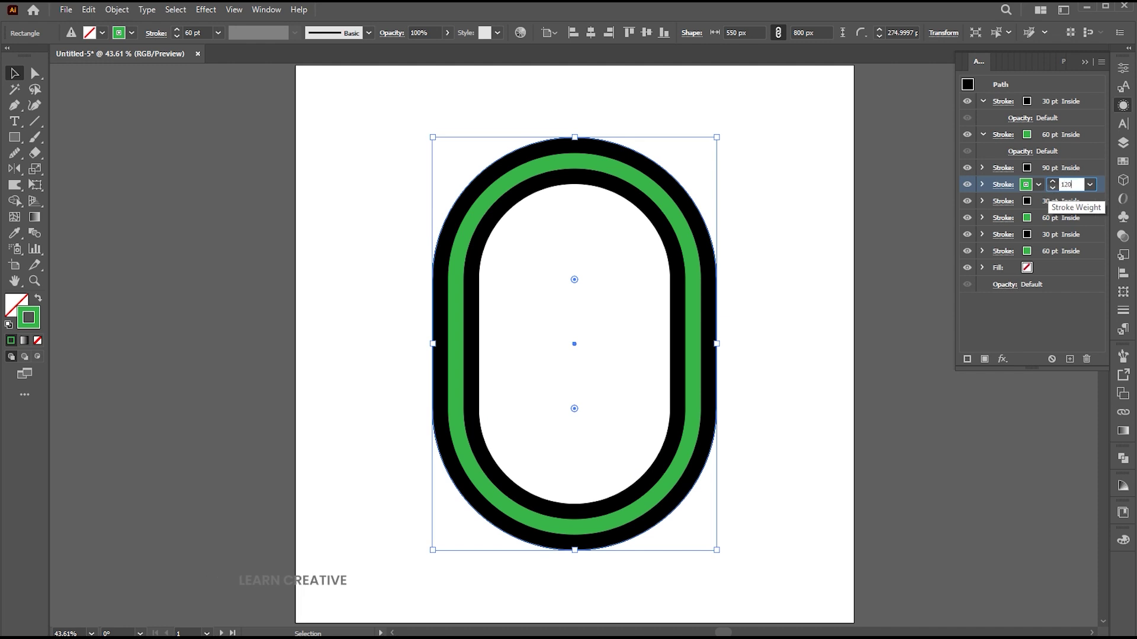
key(Return)
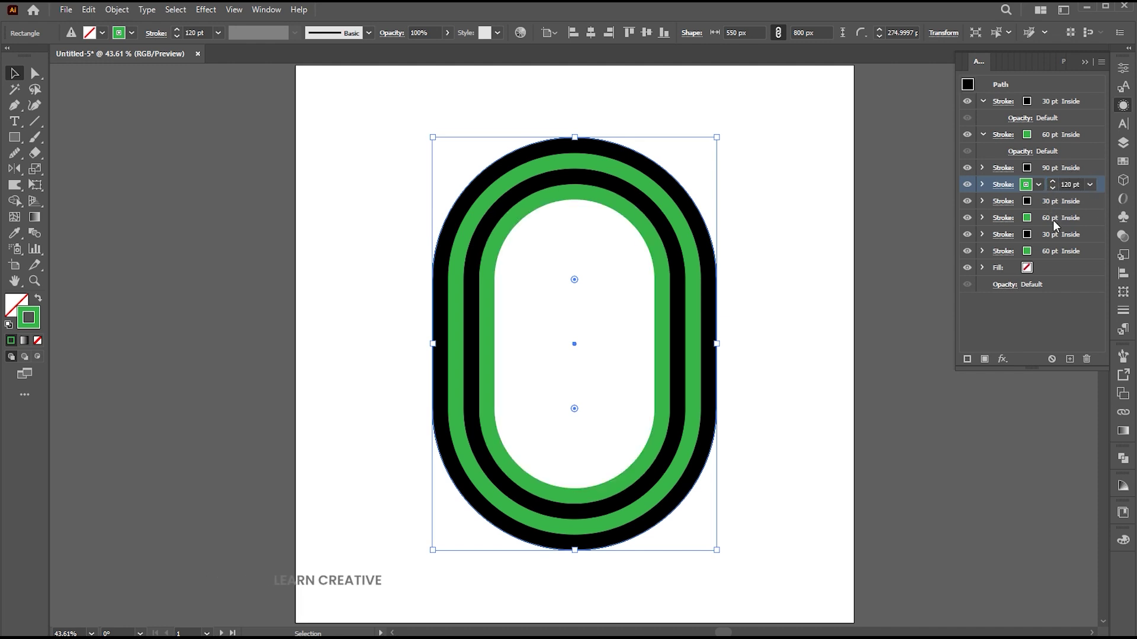
Set the third black stroke to 150 pt and the third green stroke to 180 pt
click(1052, 205)
drag(1076, 201, 1058, 201)
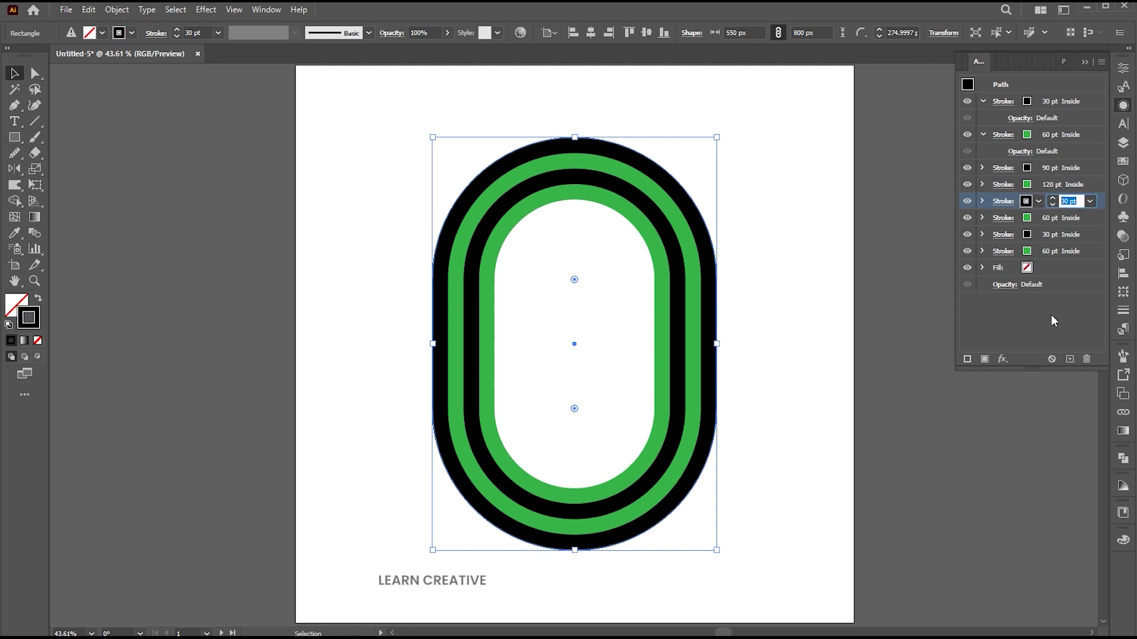
text(150)
key(Return)
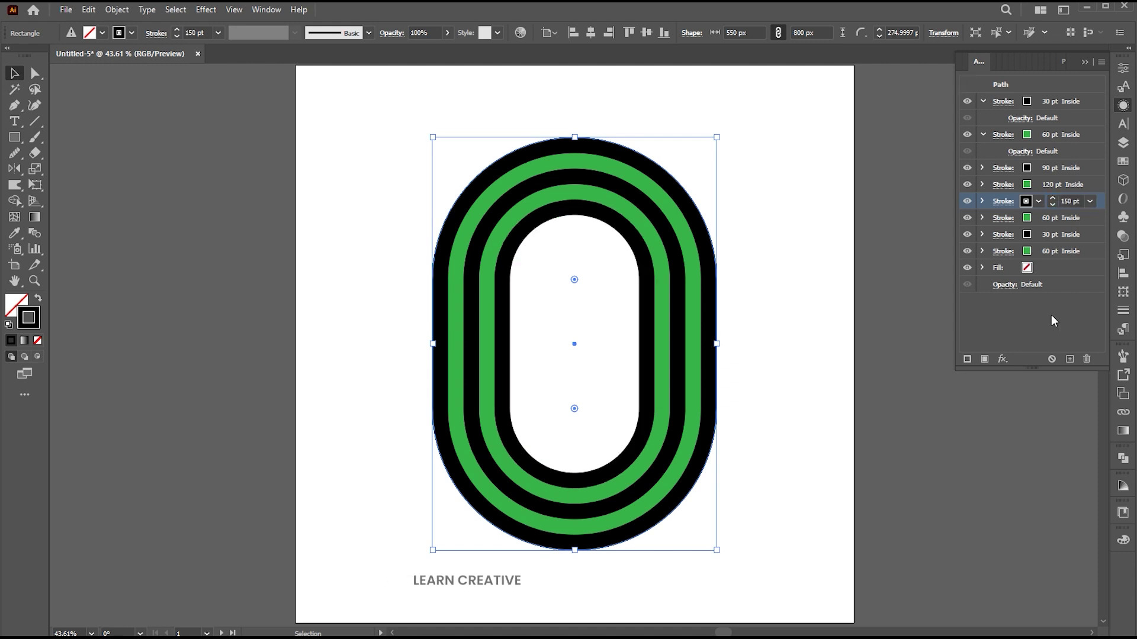
click(1061, 219)
click(1064, 220)
text(180)
key(Return)
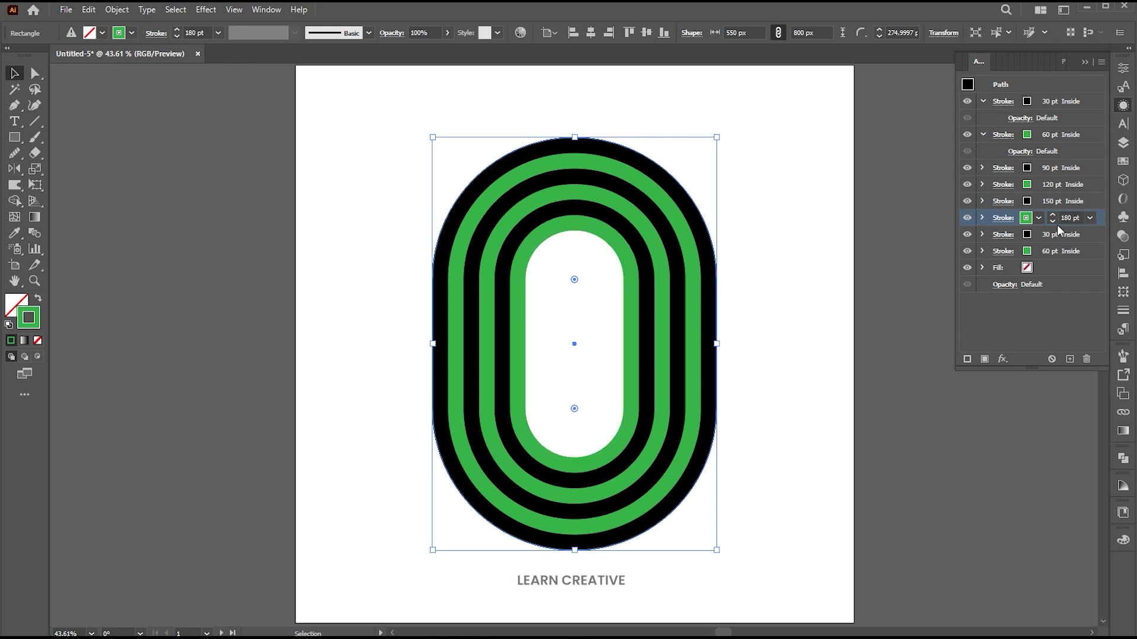
Set the fourth black stroke to 210 pt and delete the extra 60 pt green stroke below it
click(1058, 247)
click(1057, 236)
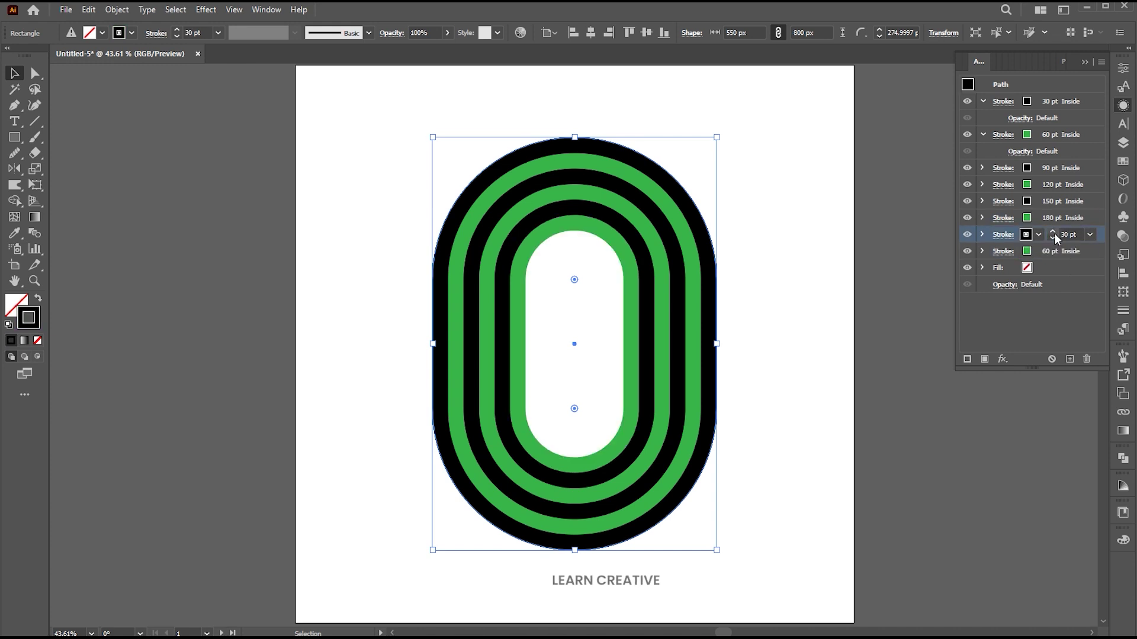
click(1066, 234)
text(210)
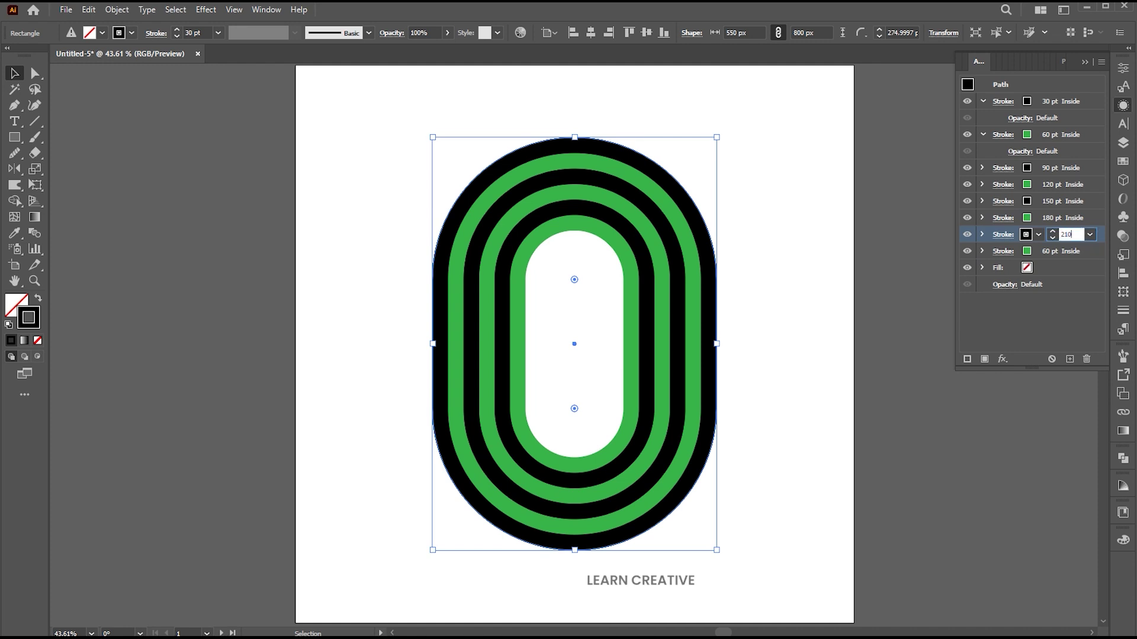
key(Return)
click(1089, 251)
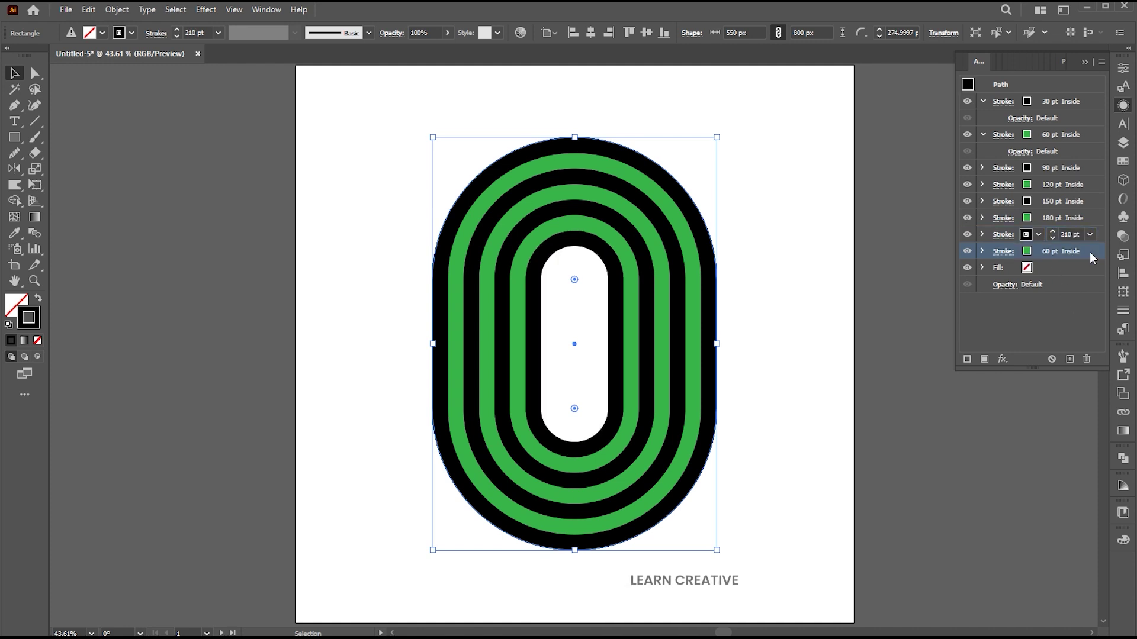
click(1086, 359)
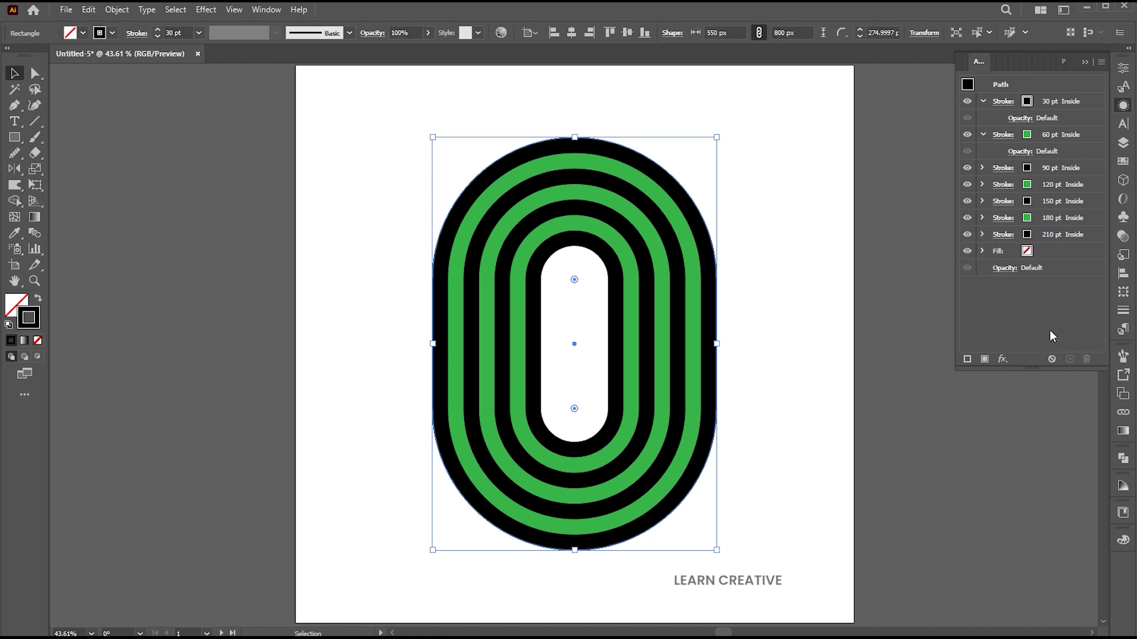
click(746, 275)
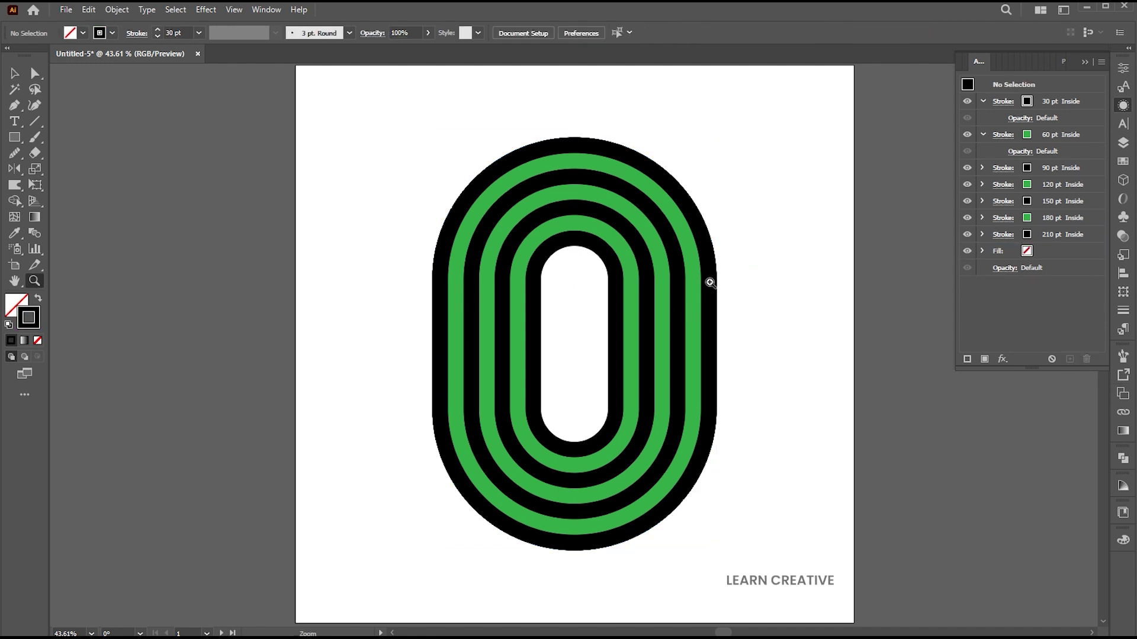
Place a duplicate of the striped pill outside the artboard, to the left of the original
scroll(699, 279, down, 1)
drag(667, 294, 228, 320)
scroll(688, 363, up, 1)
scroll(652, 308, right, 2)
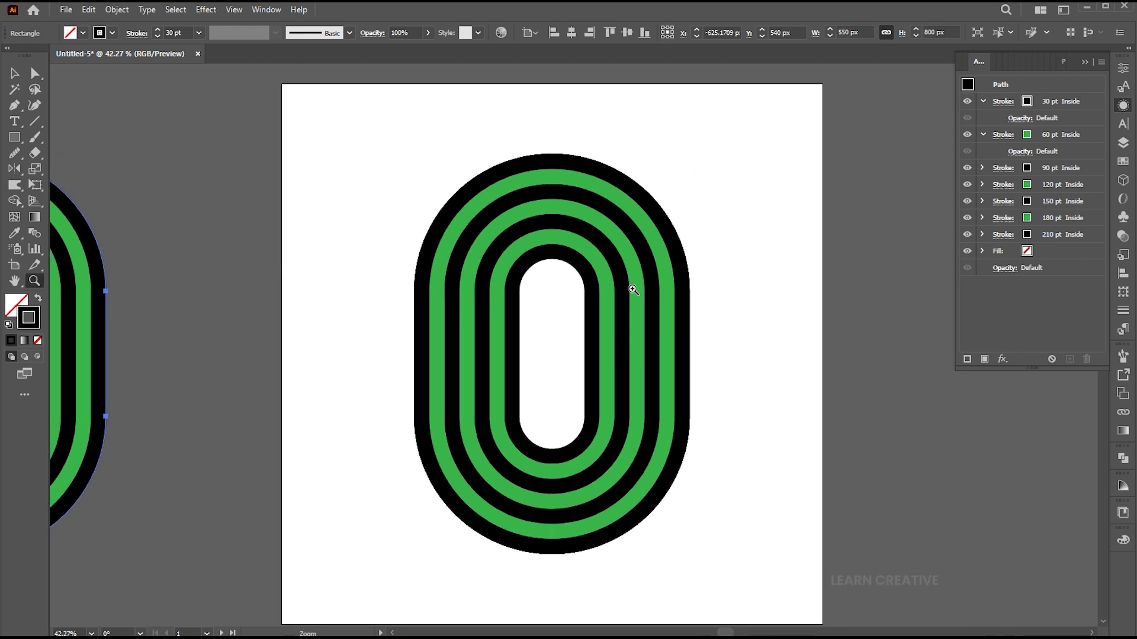
Expand the appearance of the pill on the artboard and split its overlapping rings with a Pathfinder operation
click(631, 275)
click(117, 10)
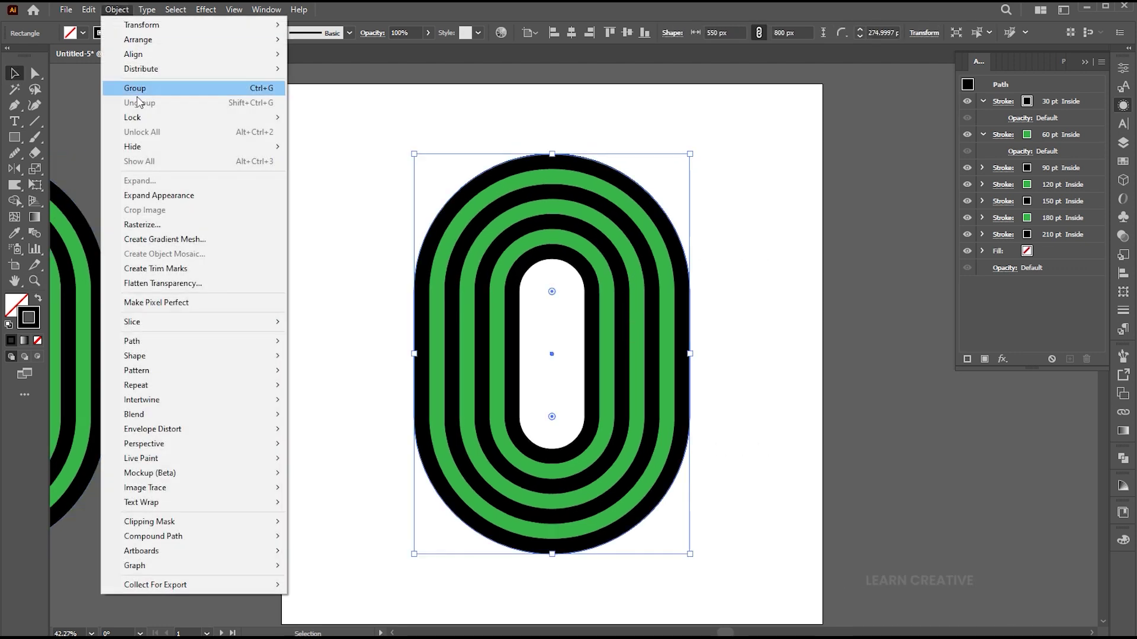
click(143, 195)
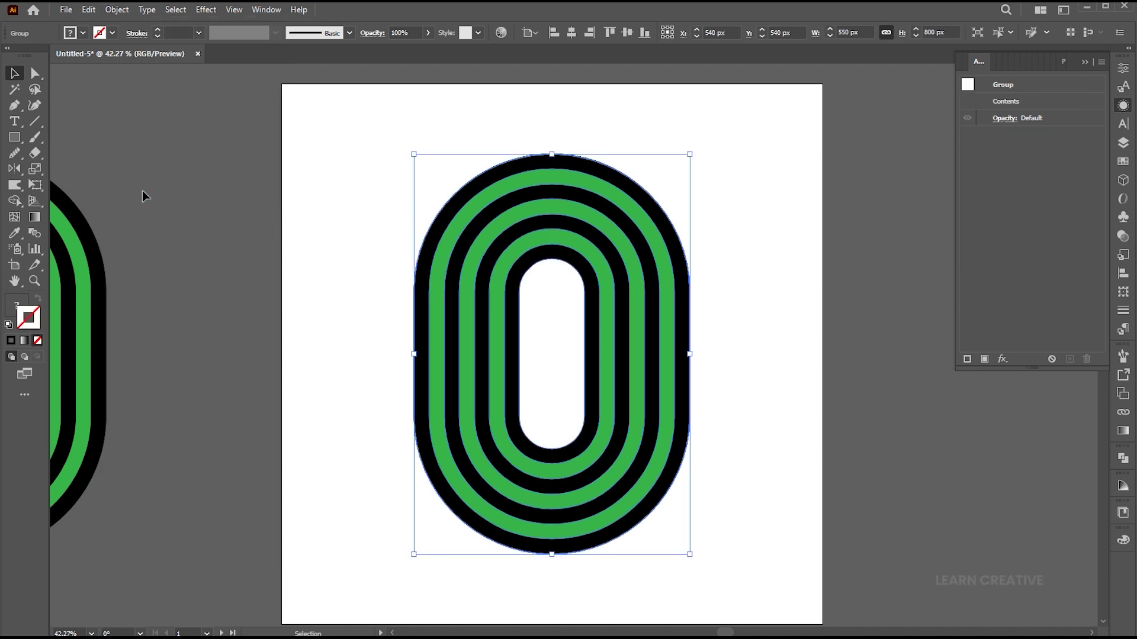
click(1124, 459)
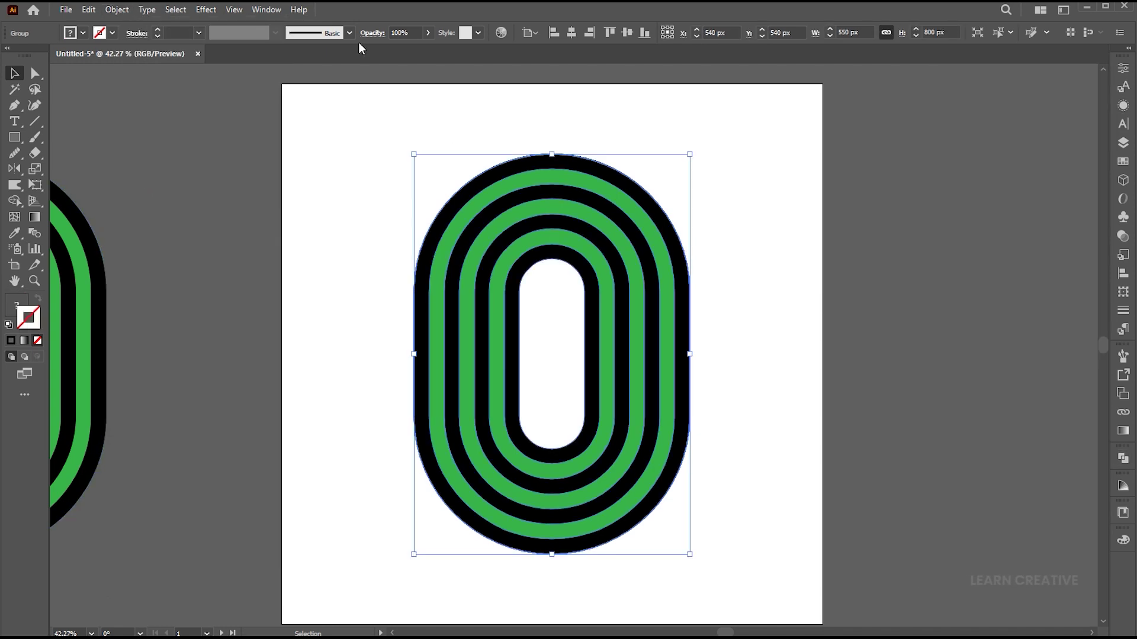
click(266, 10)
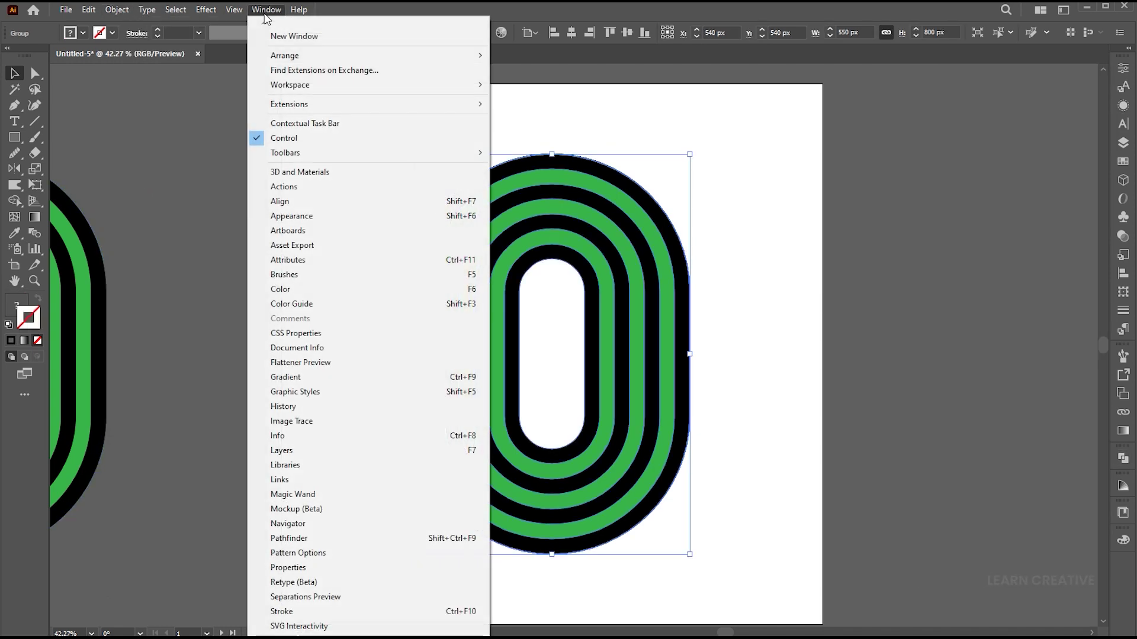
click(299, 540)
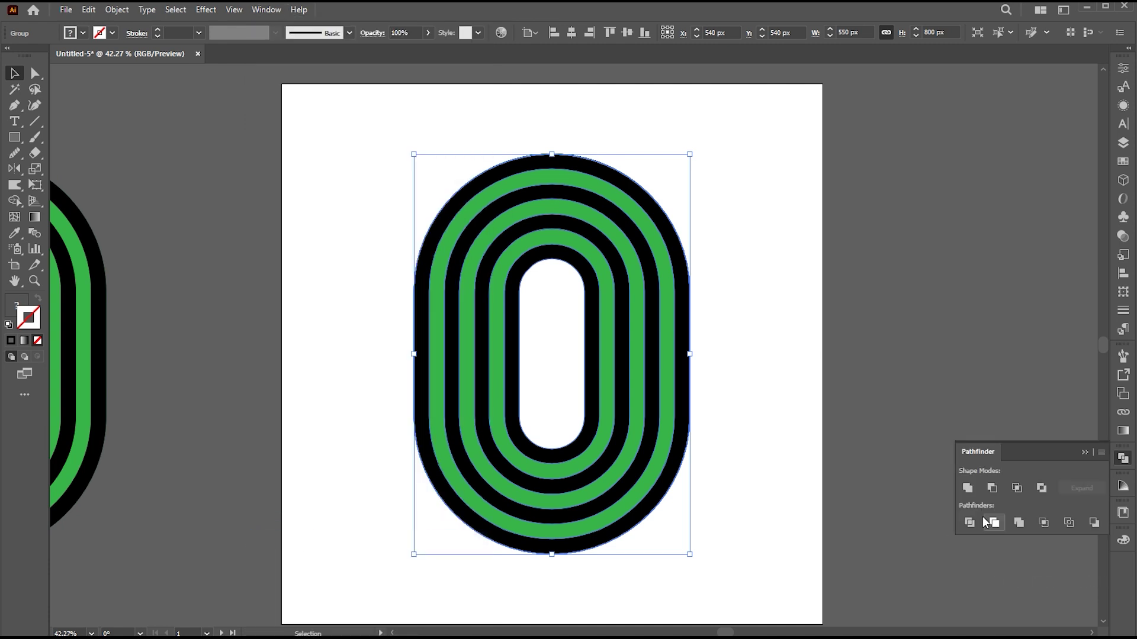
Isolate the expanded pill group, select all its black pieces with the Magic Wand and cut them
double_click(656, 211)
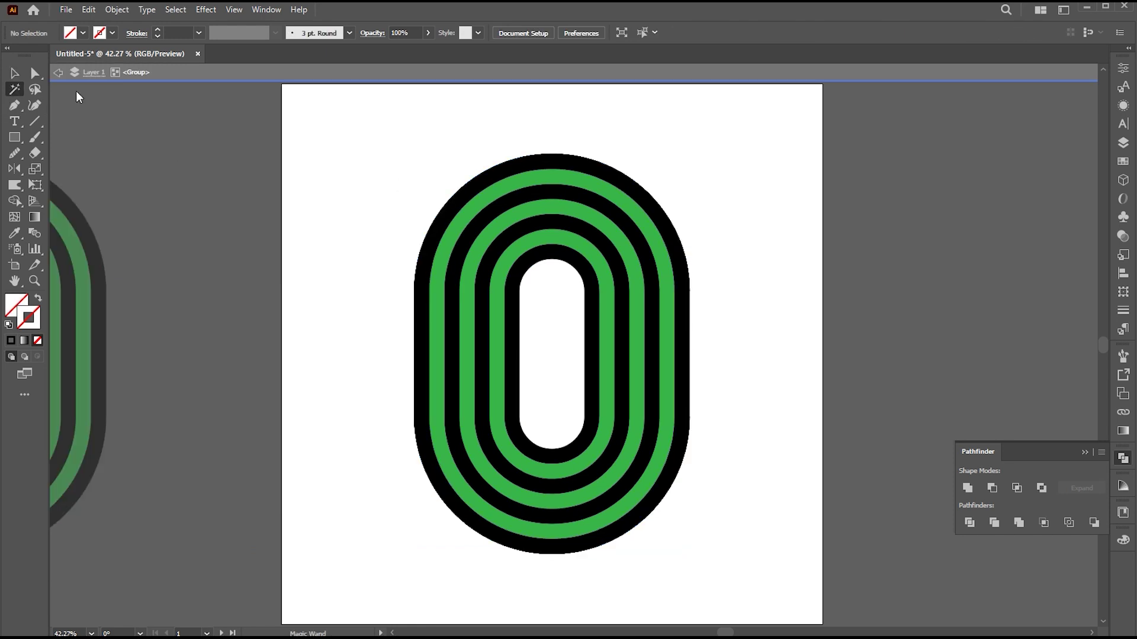
click(586, 164)
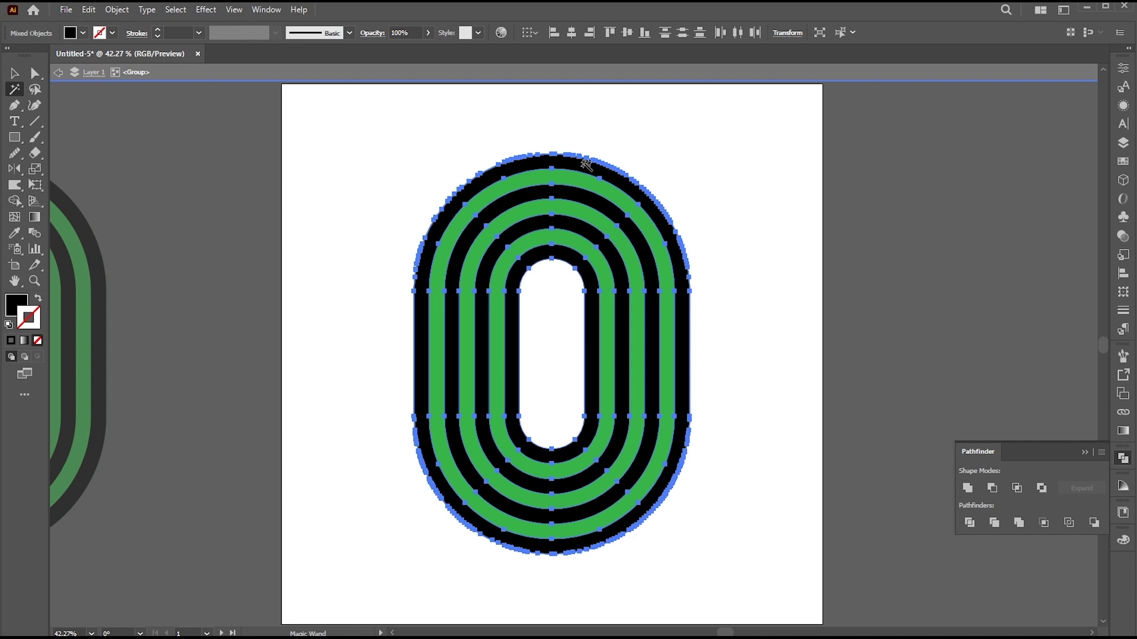
click(88, 10)
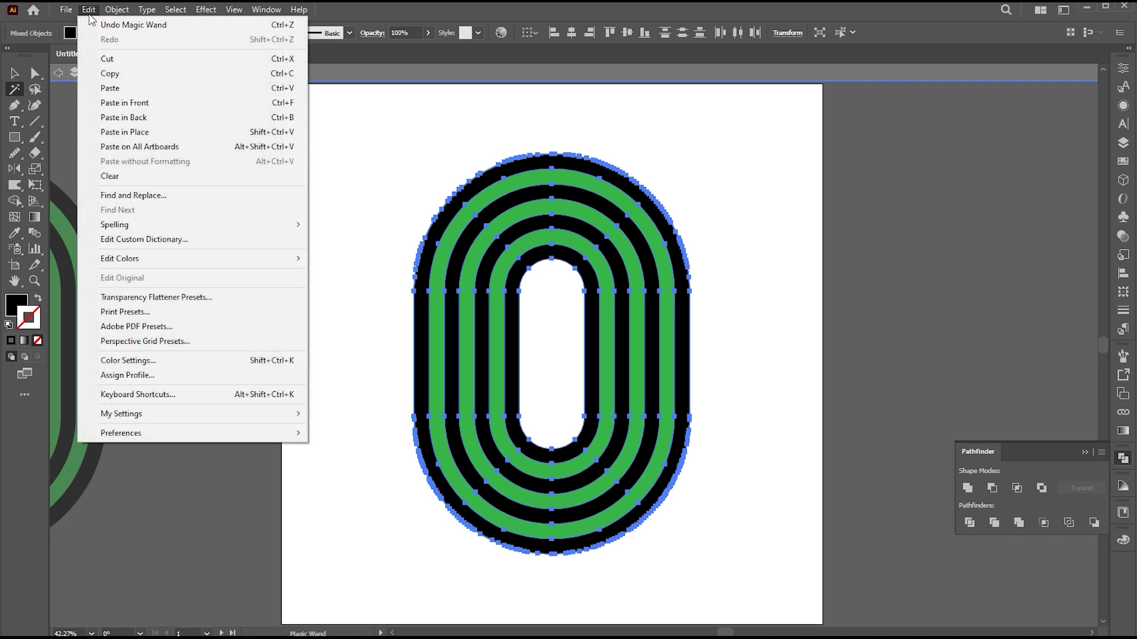
click(113, 62)
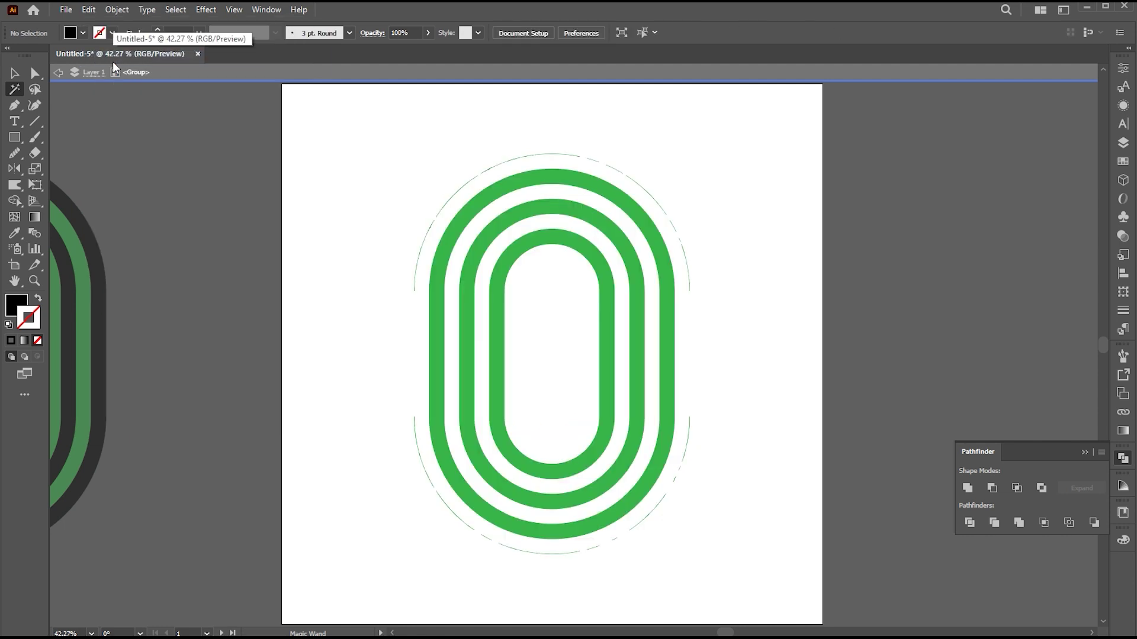
Delete the remaining green pieces in the isolated group and paste the cut black rings in front
key(ctrl+a)
key(Delete)
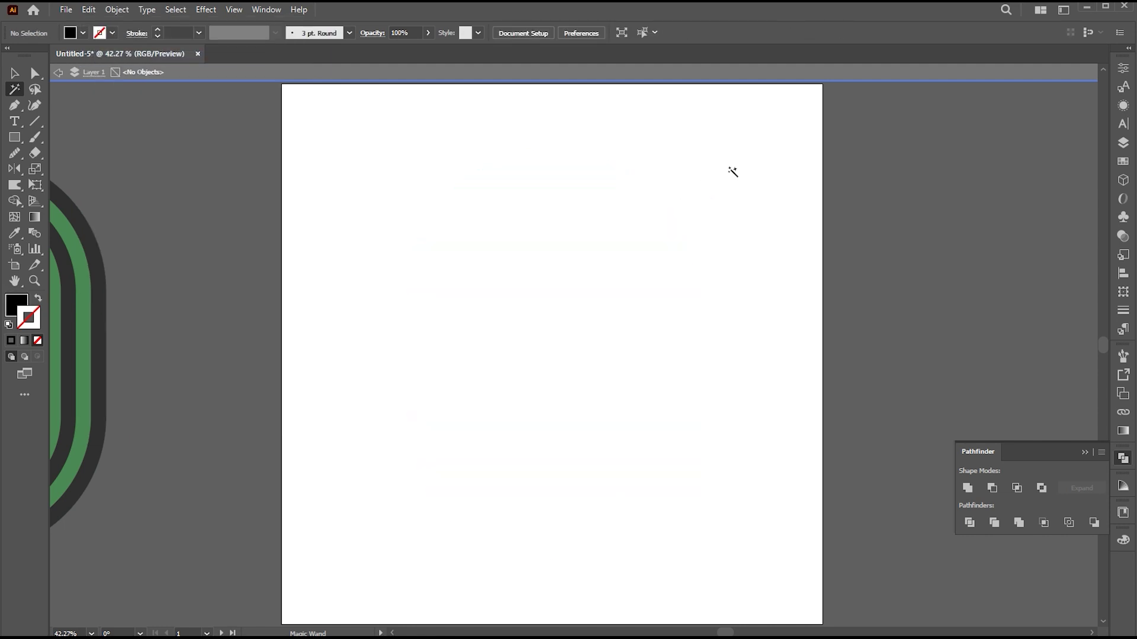
click(90, 10)
click(127, 89)
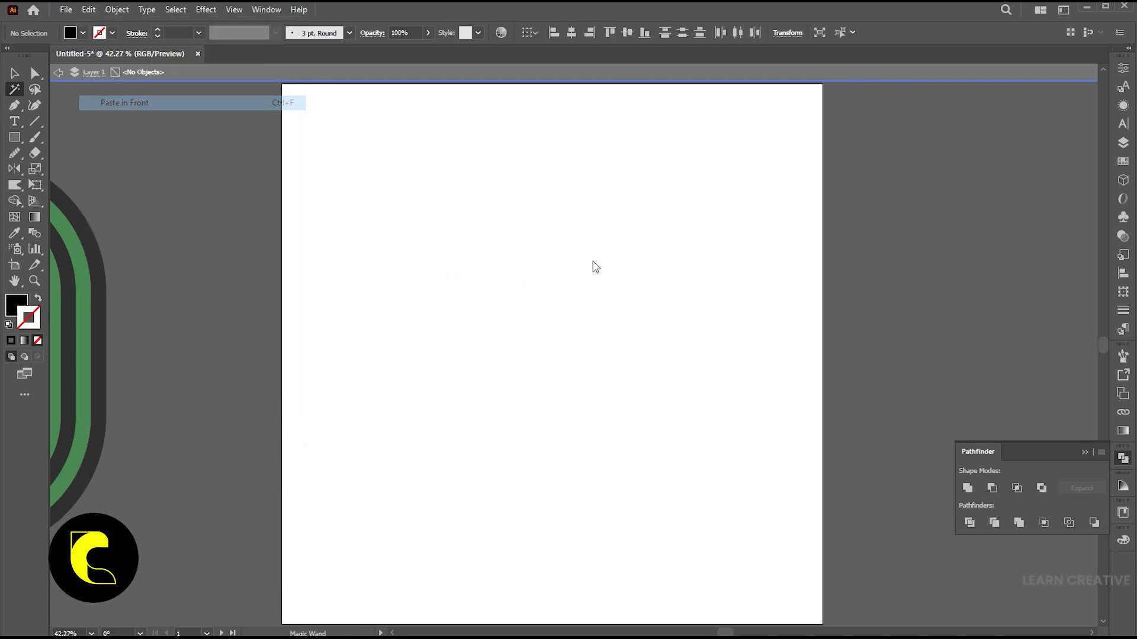
key(v)
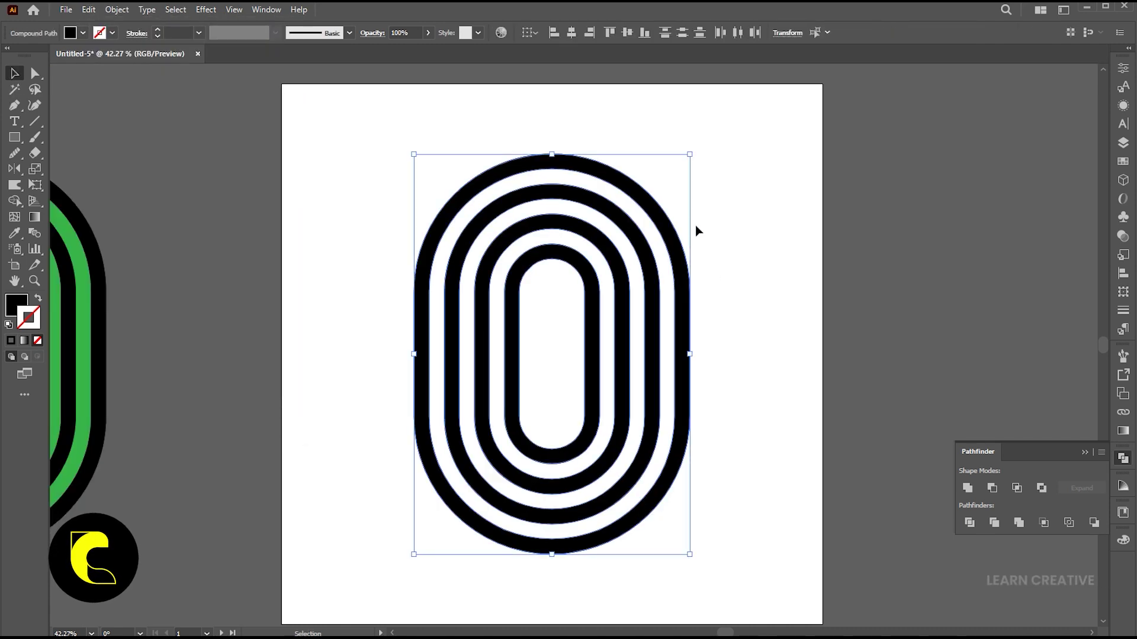
Unite the pasted black rings with Pathfinder and deselect them
click(966, 487)
click(1085, 451)
click(747, 287)
Start a classic 3D Rotate effect on the black rings with X, Y and Z rotations of 40°, -25° and 20°
click(660, 228)
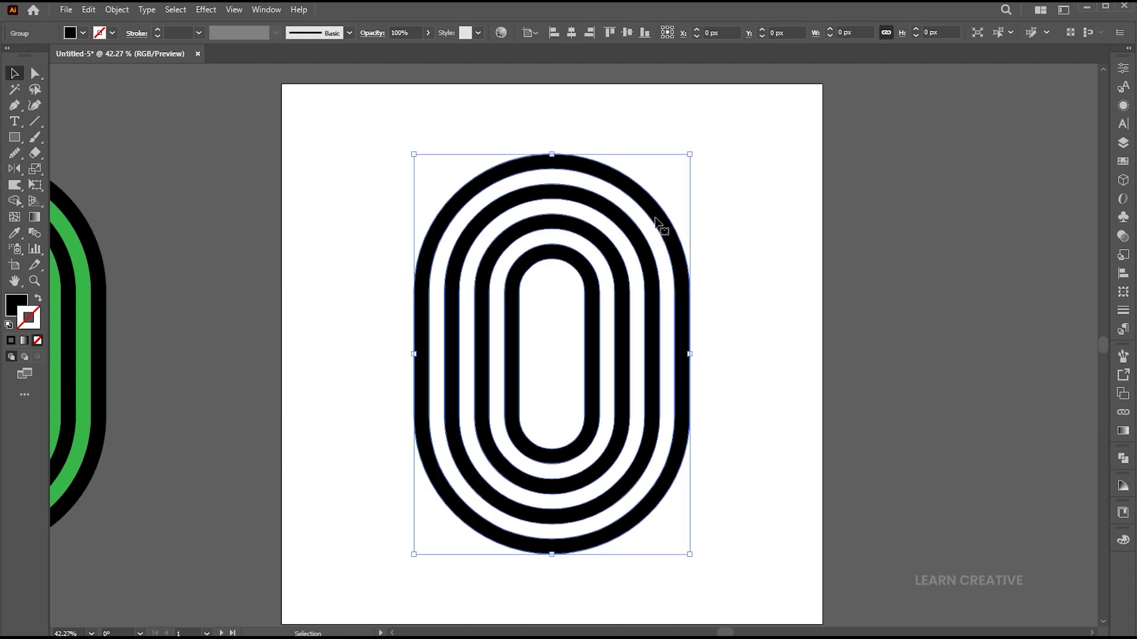
click(207, 10)
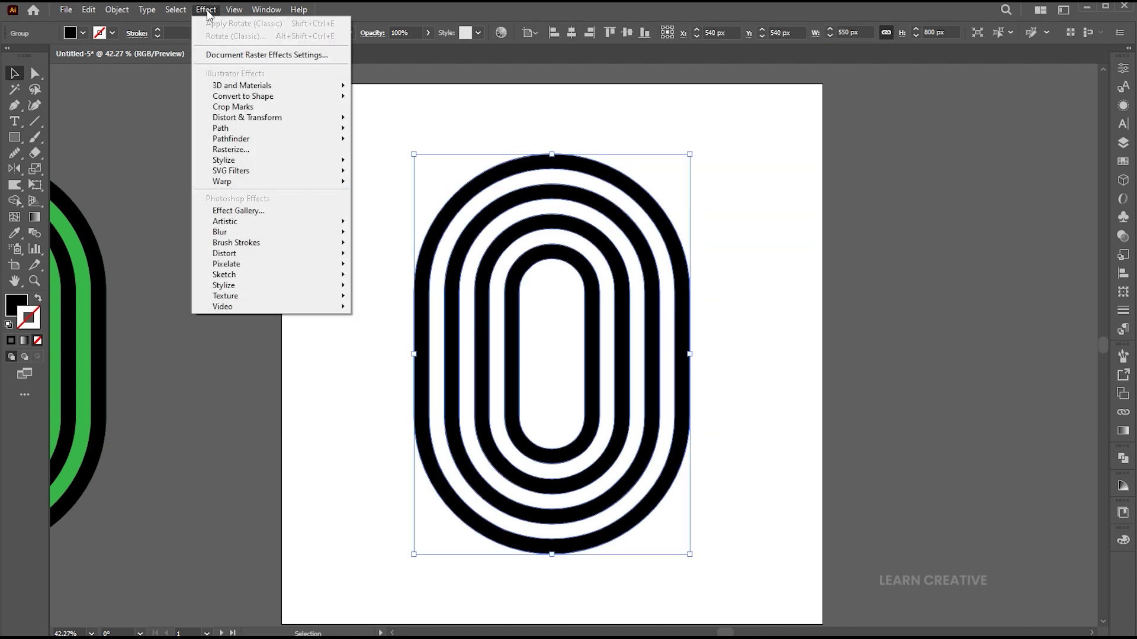
mouse_move(249, 86)
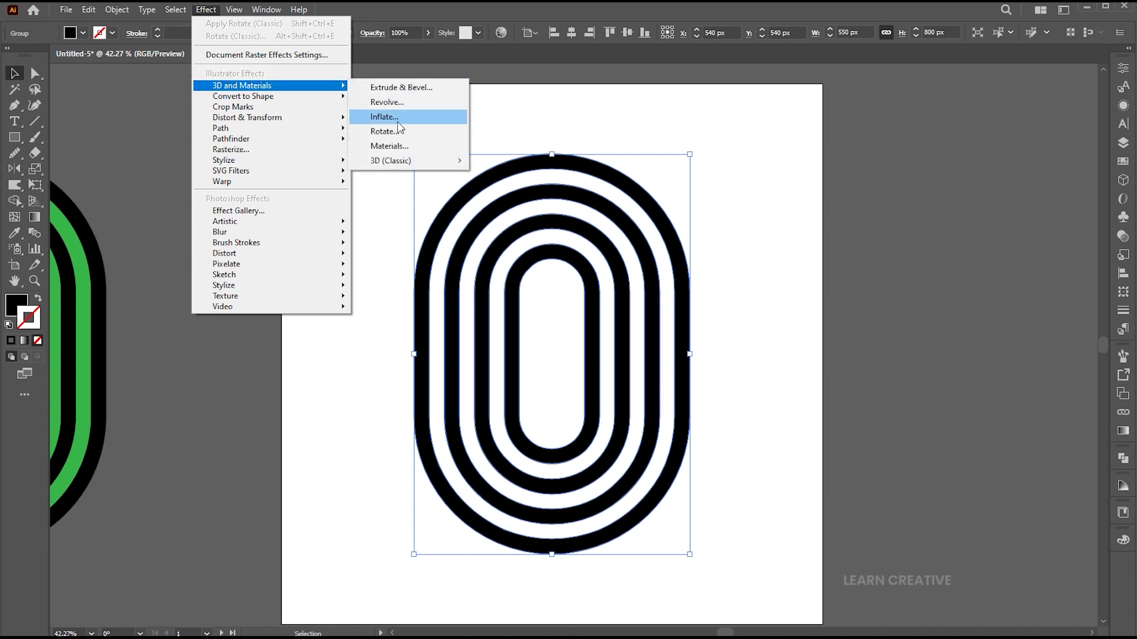
mouse_move(390, 164)
click(510, 190)
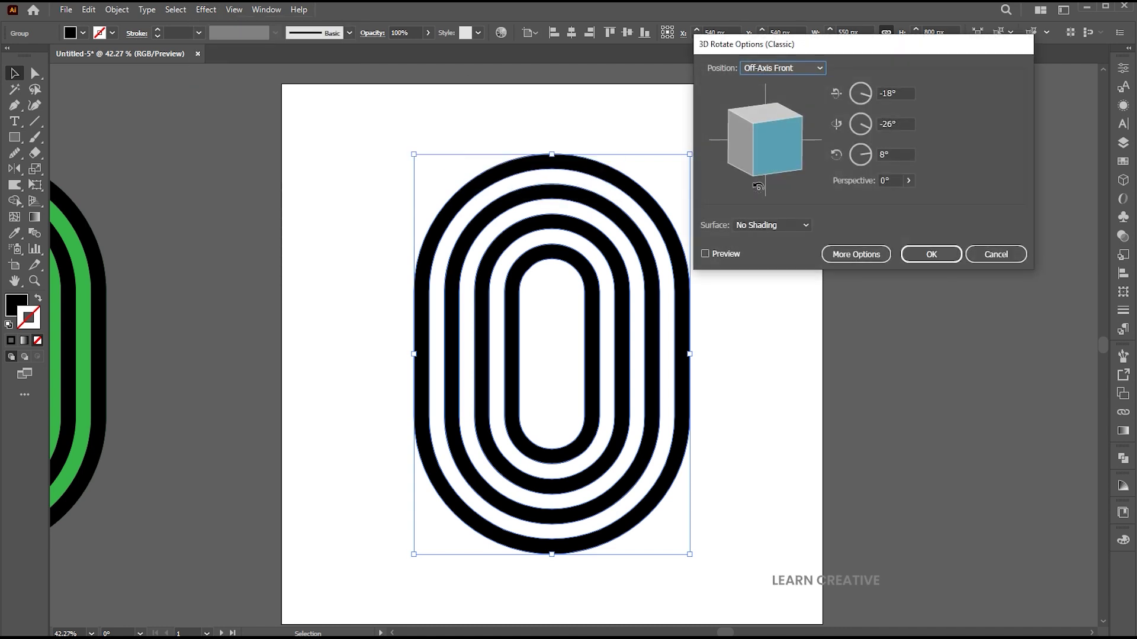
key(Tab)
text(40)
key(Tab)
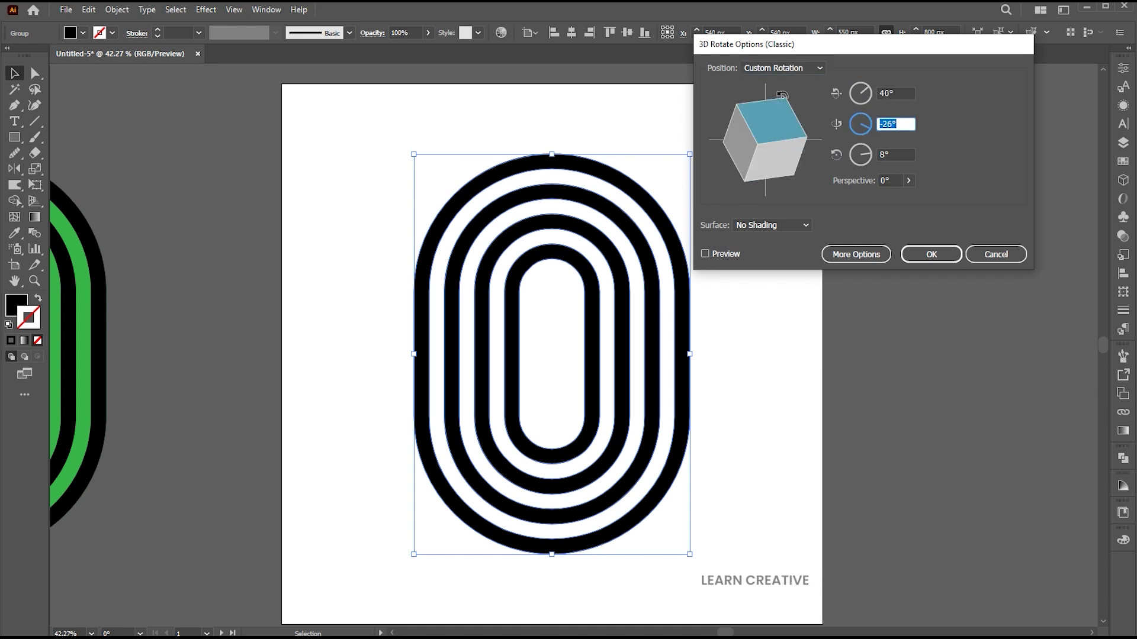
text(-25)
key(Tab)
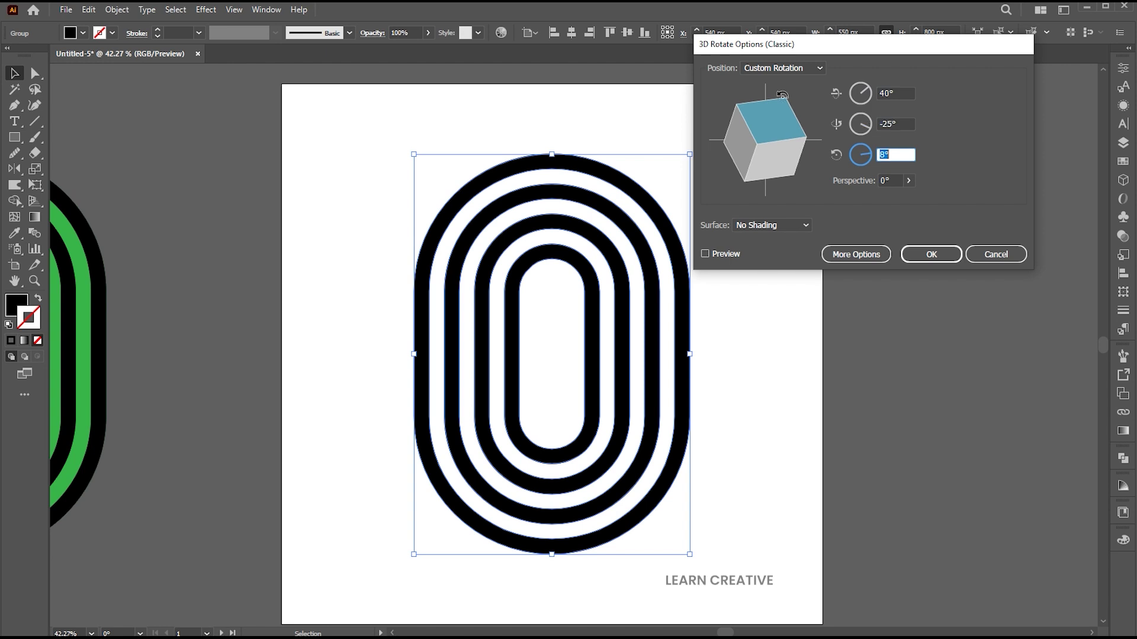
text(20)
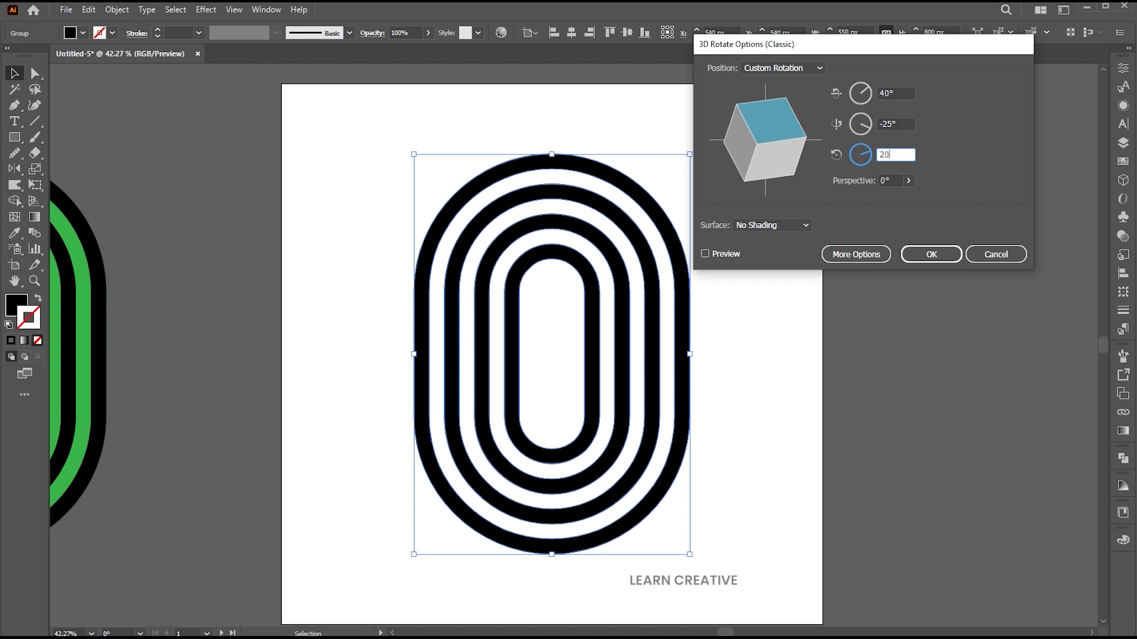
Set the 3D rotation's perspective to 50°, turn on its preview and apply the effect
key(Tab)
text(5)
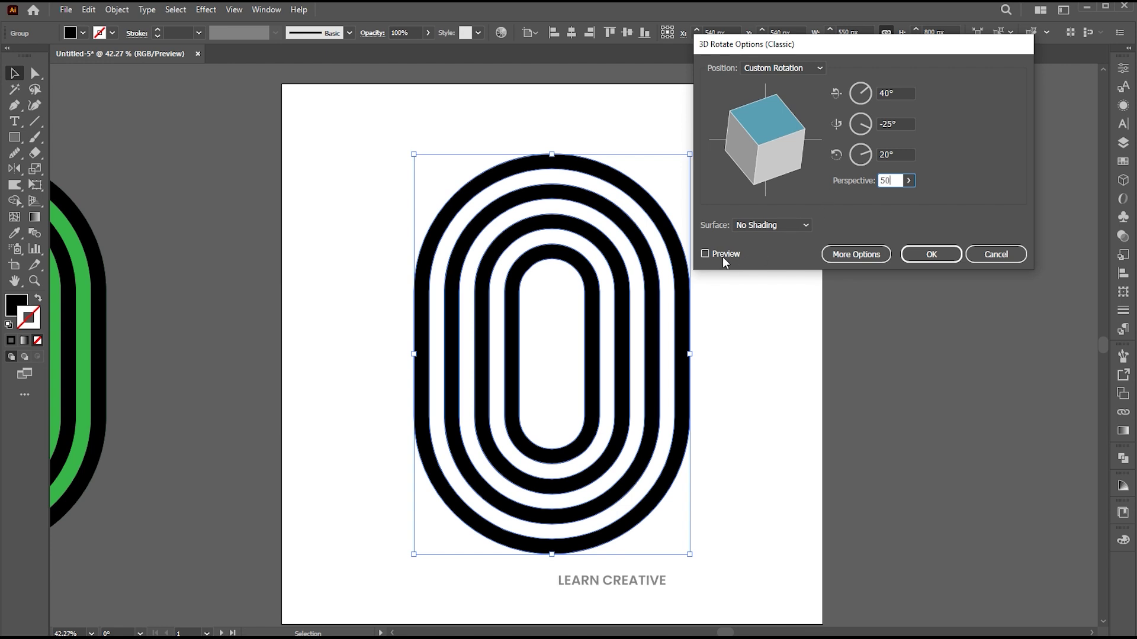
click(721, 255)
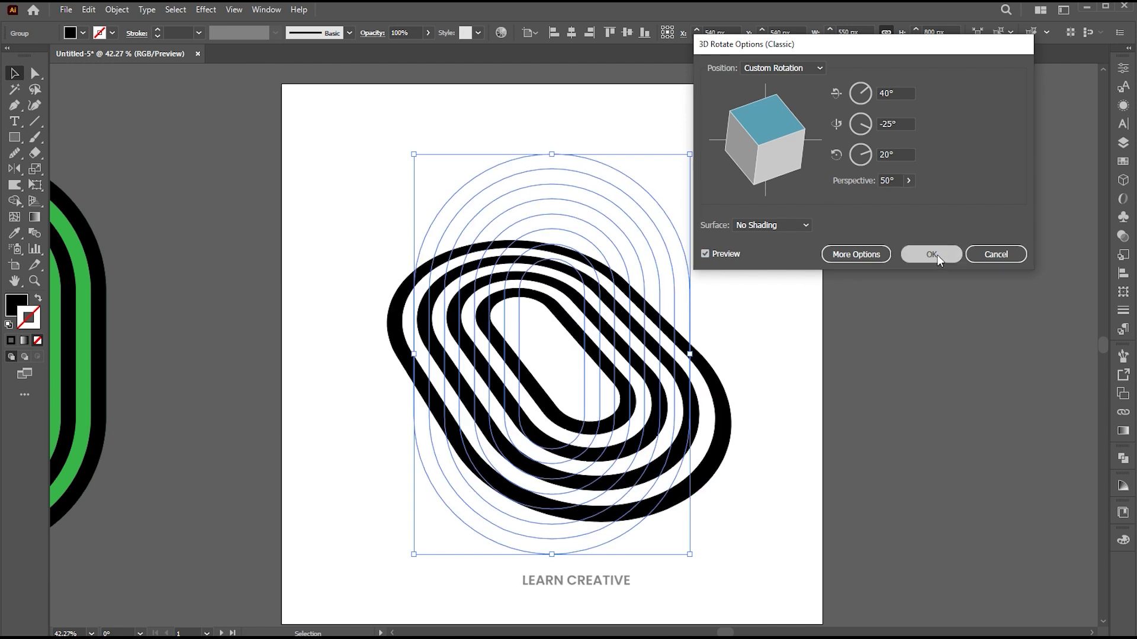
click(936, 254)
Expand the appearance of the rotated rings and delete the empty outline path surrounding them
click(117, 9)
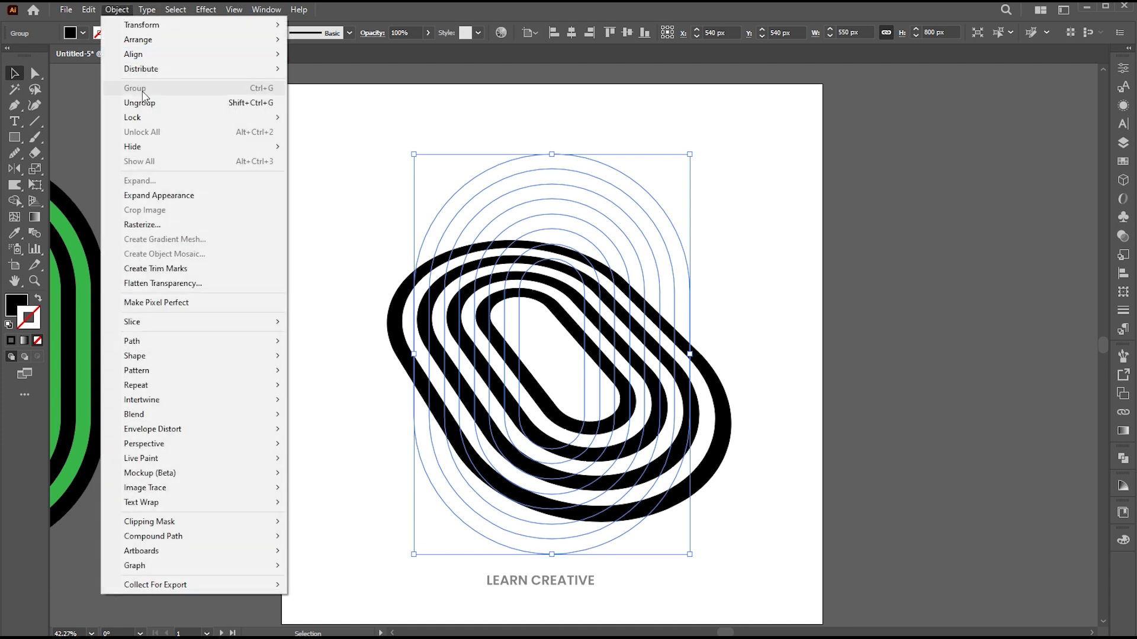
click(163, 196)
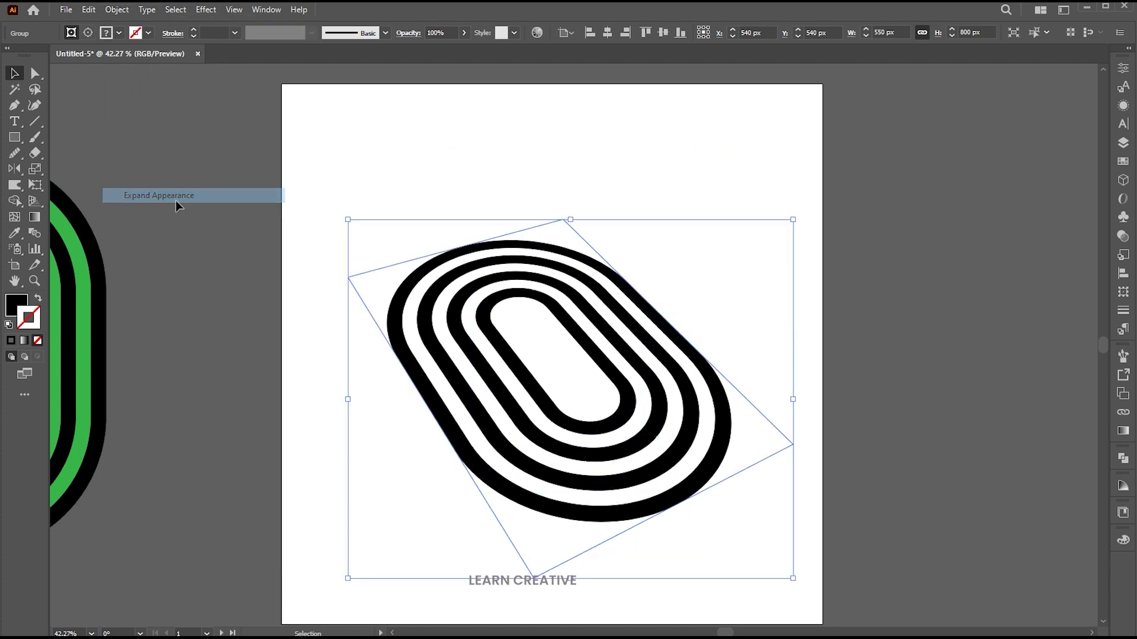
click(619, 250)
click(35, 73)
drag(556, 199, 516, 230)
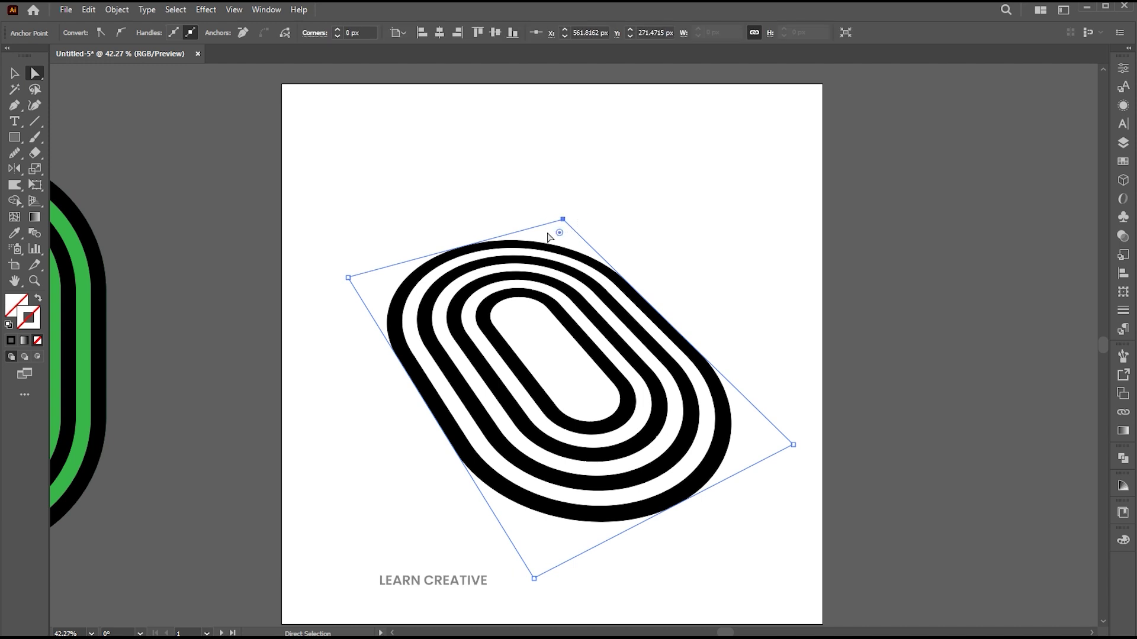
key(Delete)
key(v)
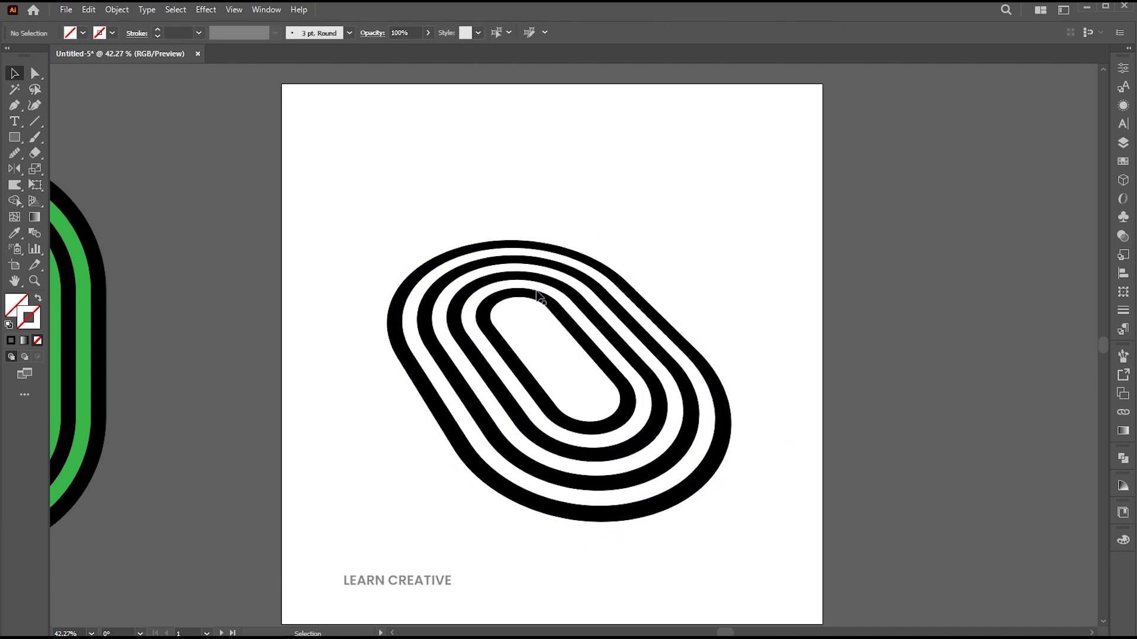
Apply an envelope distort mesh with 3 rows and 12 columns to the rotated rings
click(538, 290)
click(122, 10)
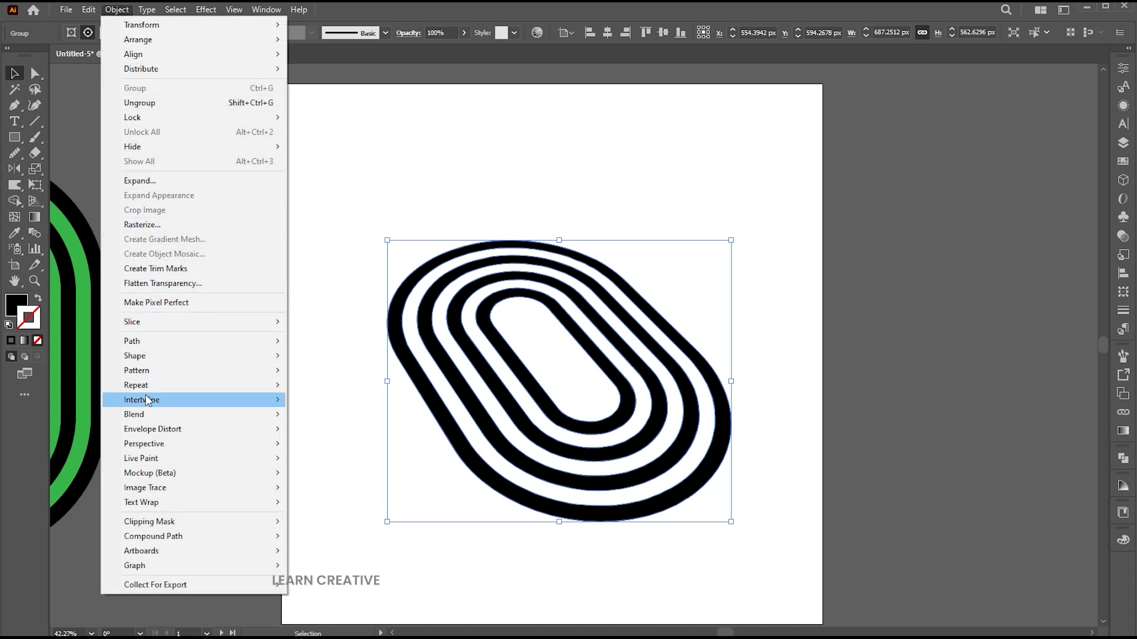
mouse_move(148, 429)
click(349, 447)
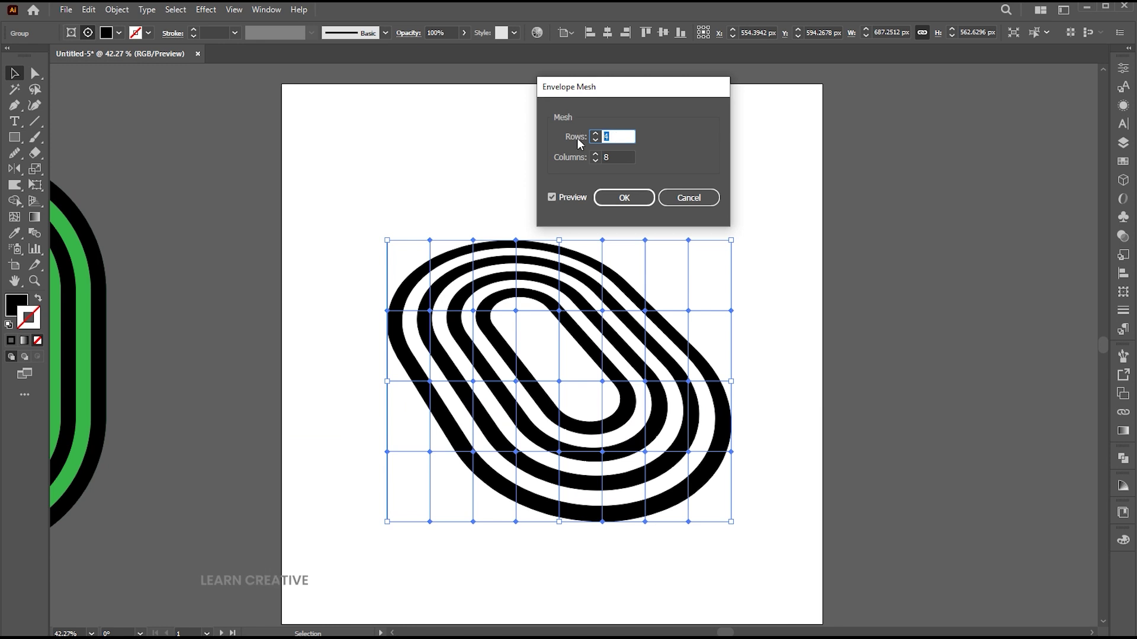
text(3)
key(Tab)
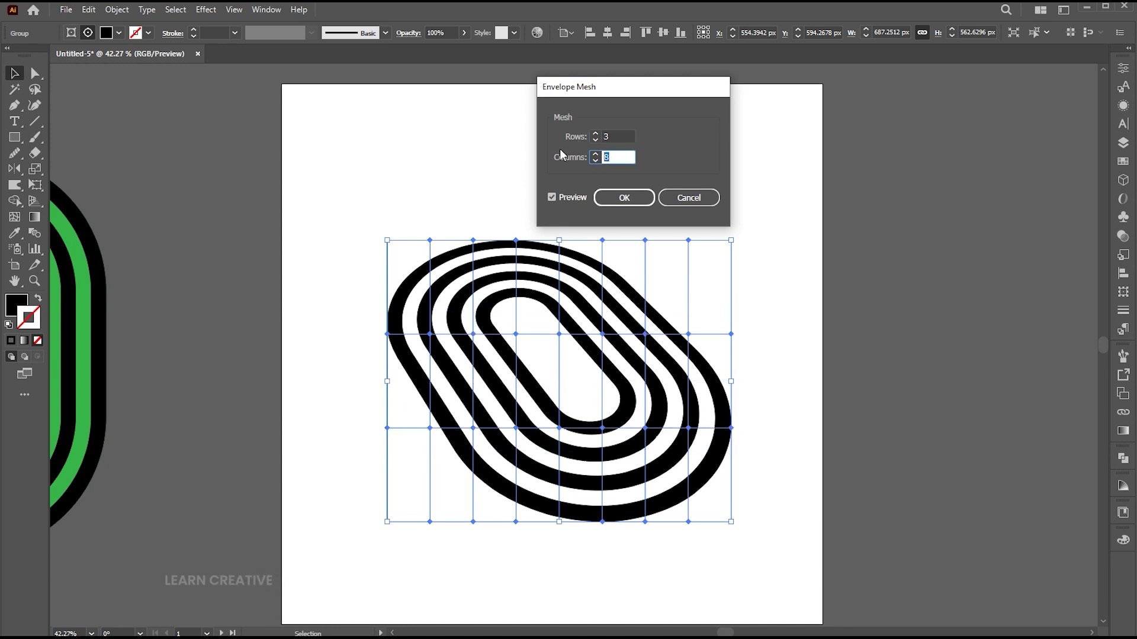
text(12)
key(Return)
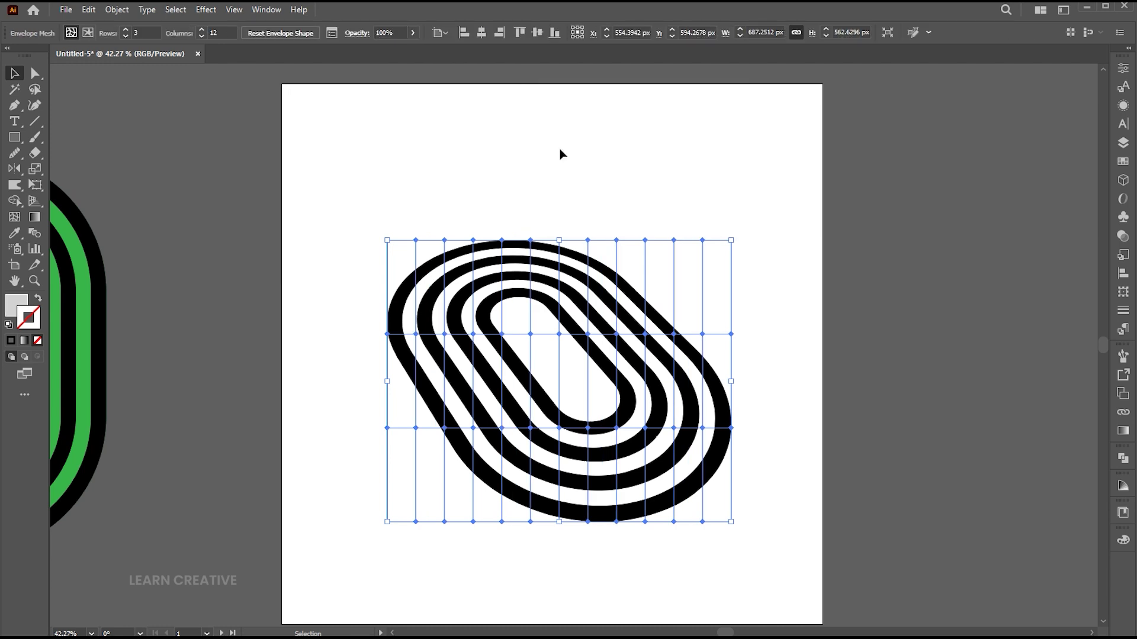
Raise the rings' mesh points along the third and fifth vertical mesh lines, the upper eighth and the lower ninth to form ripples
click(562, 154)
click(36, 73)
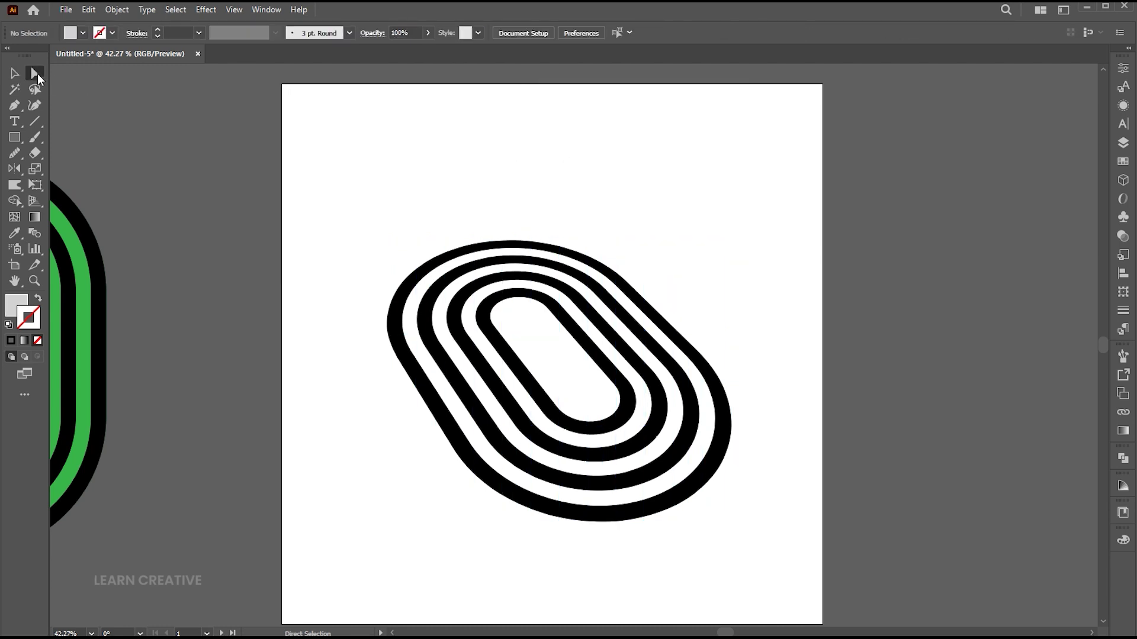
key(ctrl+a)
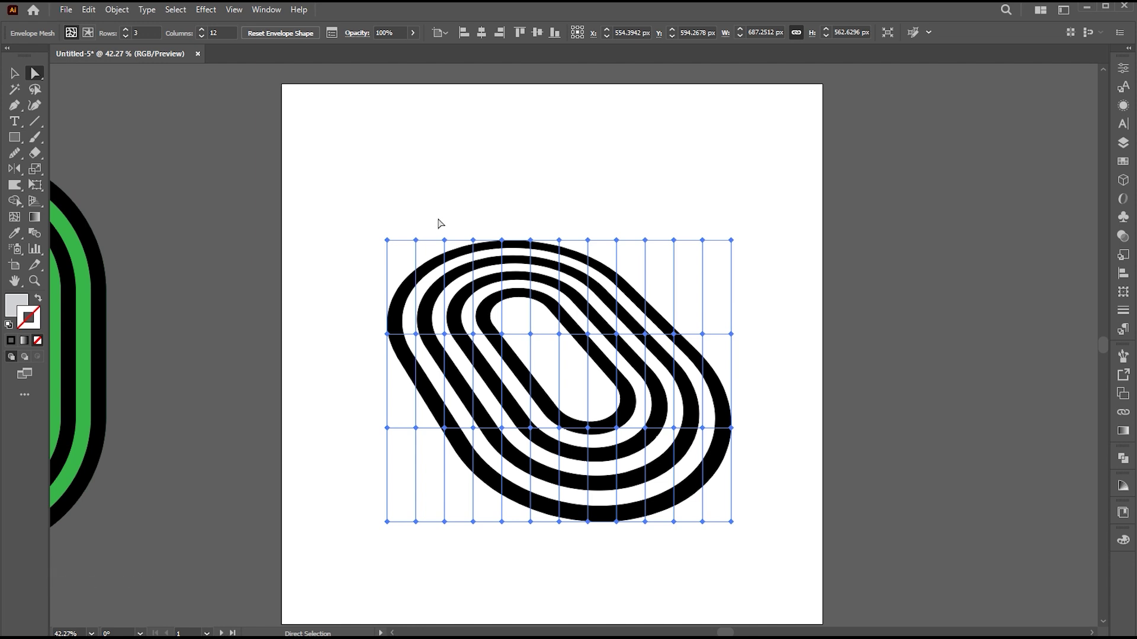
mouse_move(446, 513)
mouse_down()
mouse_move(452, 544)
mouse_move(447, 509)
mouse_up()
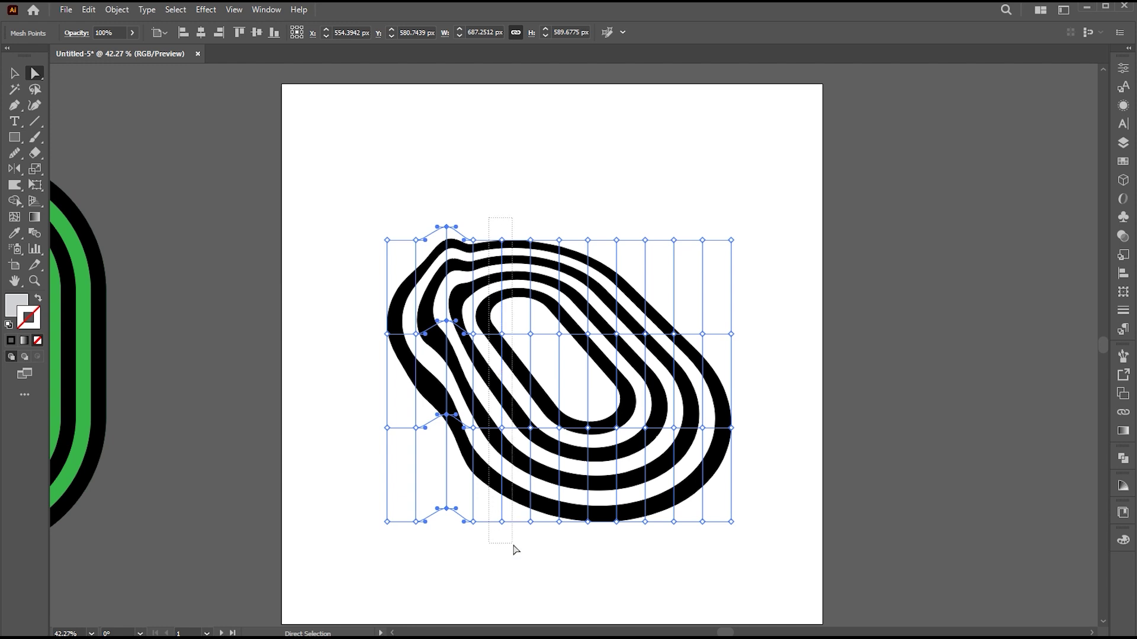
drag(515, 550, 510, 514)
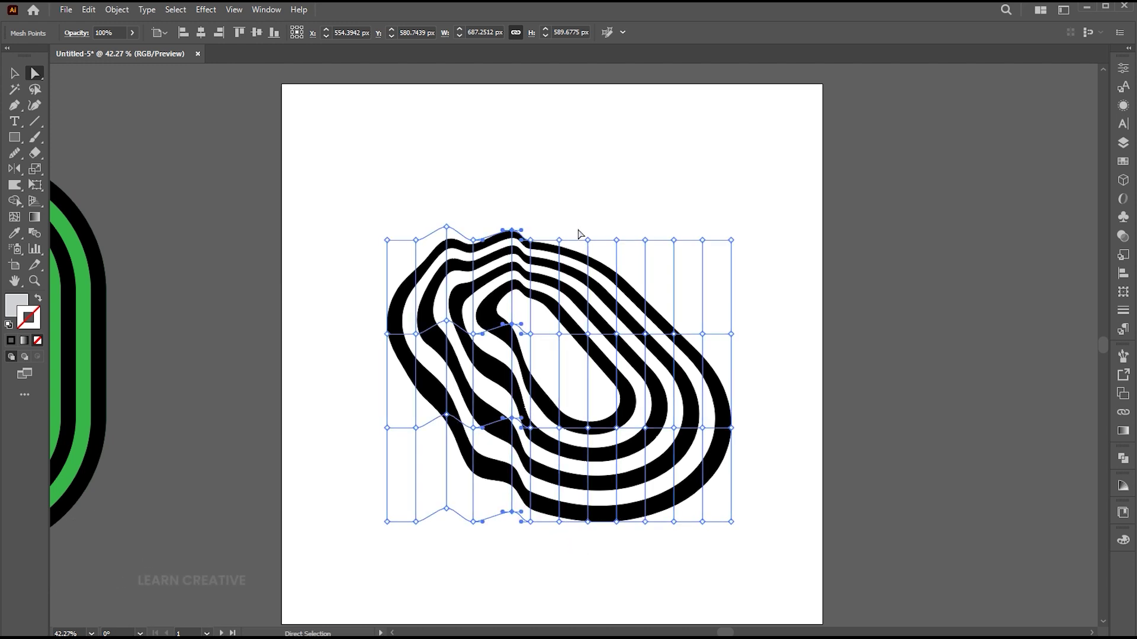
drag(594, 355, 587, 328)
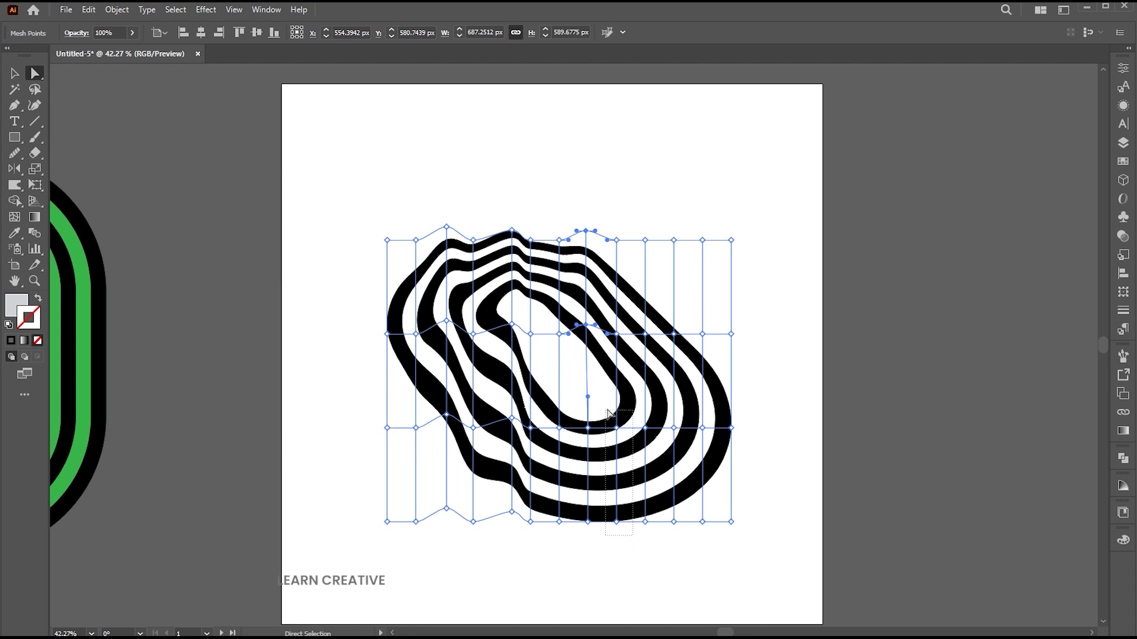
drag(617, 427, 615, 422)
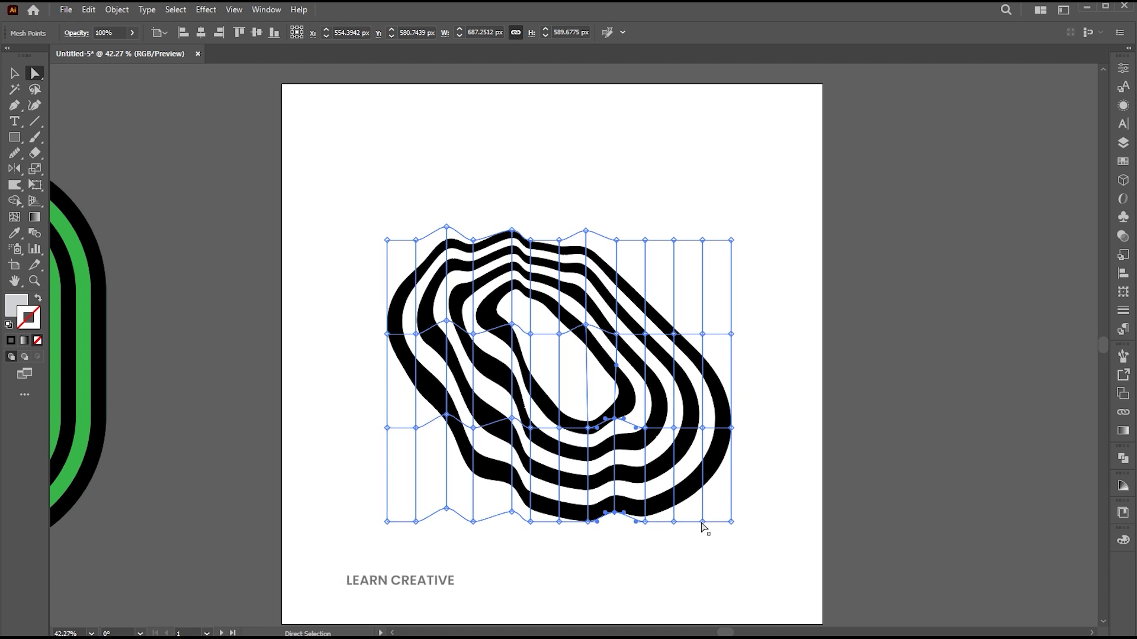
Adjust individual mesh points along the rings' lower-left edge to smooth the ripple, and undo the last adjustment
click(572, 586)
drag(445, 414, 413, 423)
drag(419, 370, 421, 375)
click(495, 577)
key(ctrl+z)
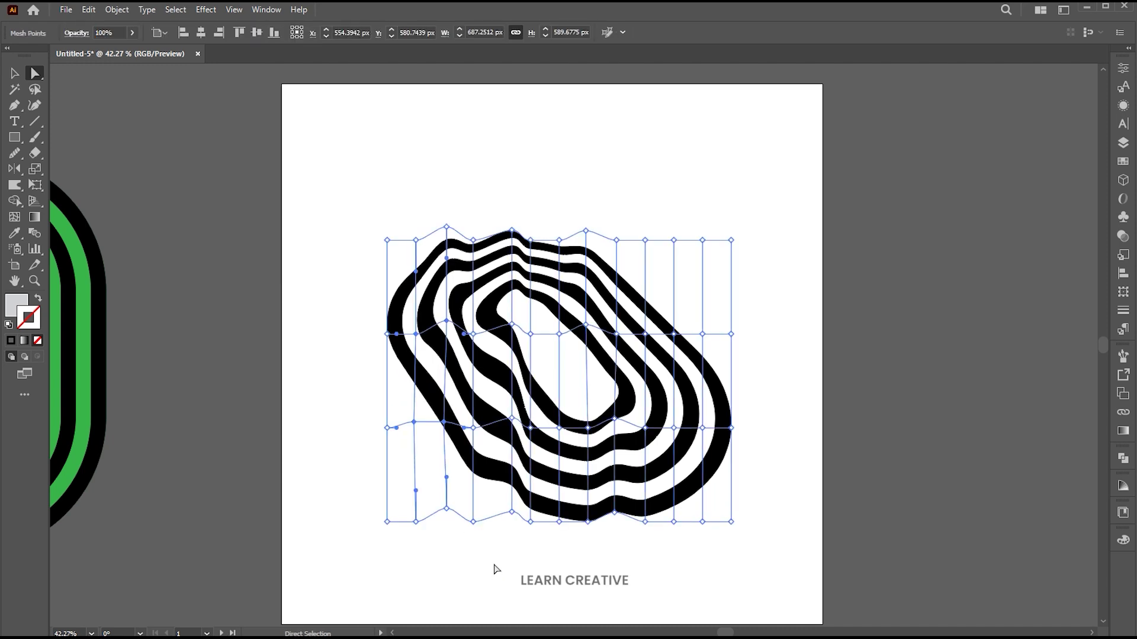
Center the rippled rings horizontally on the artboard and expand the envelope into plain shapes
key(v)
drag(655, 431, 647, 419)
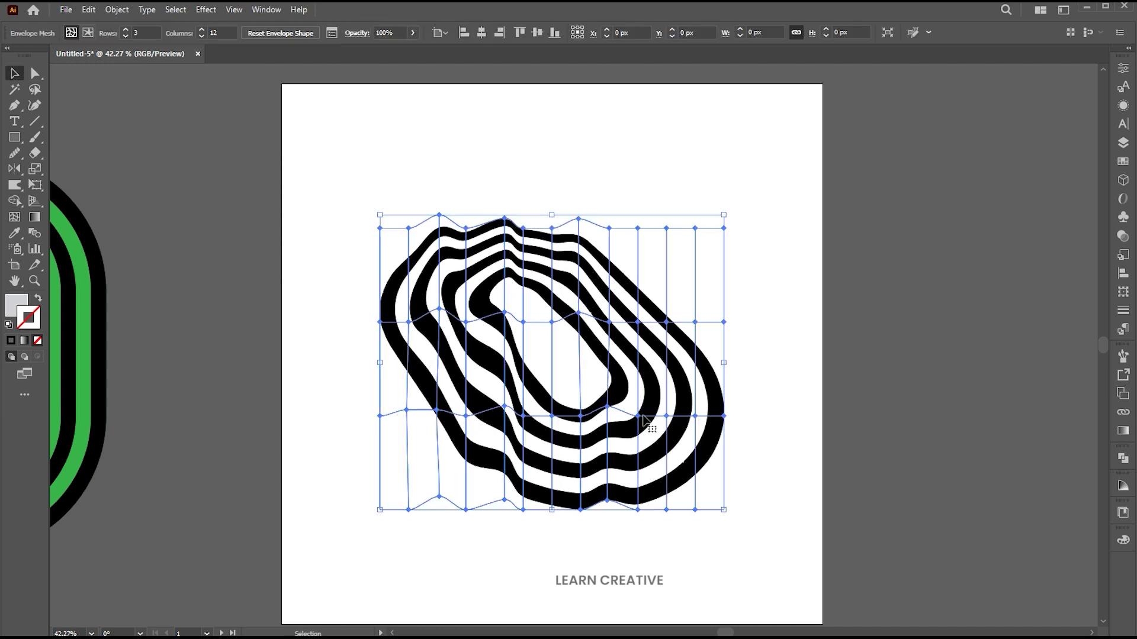
click(117, 10)
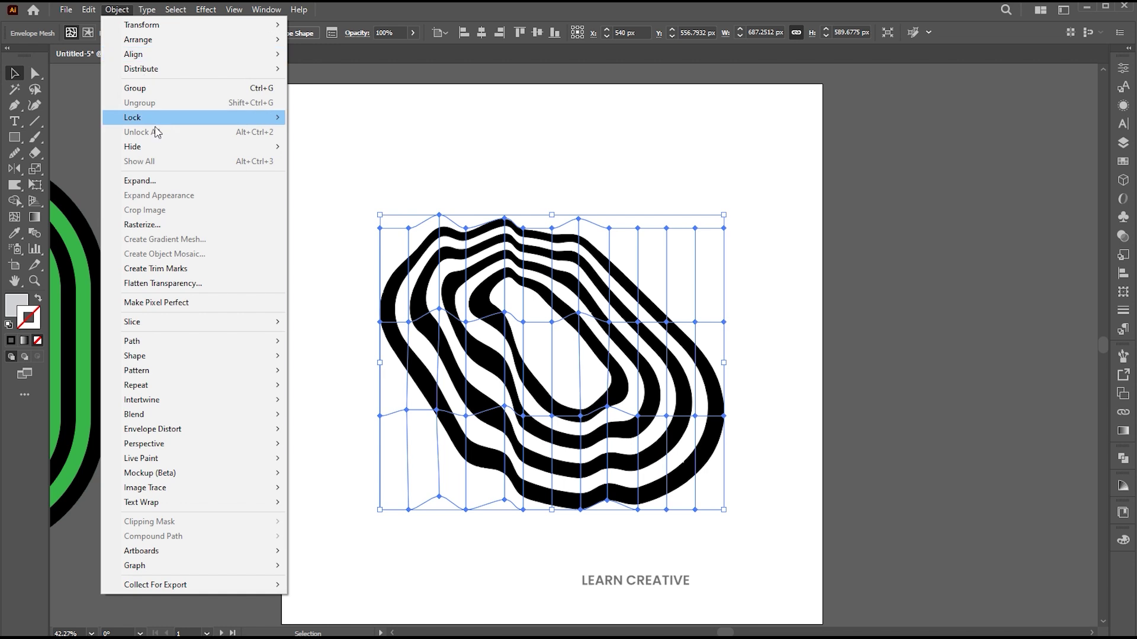
click(140, 181)
key(Return)
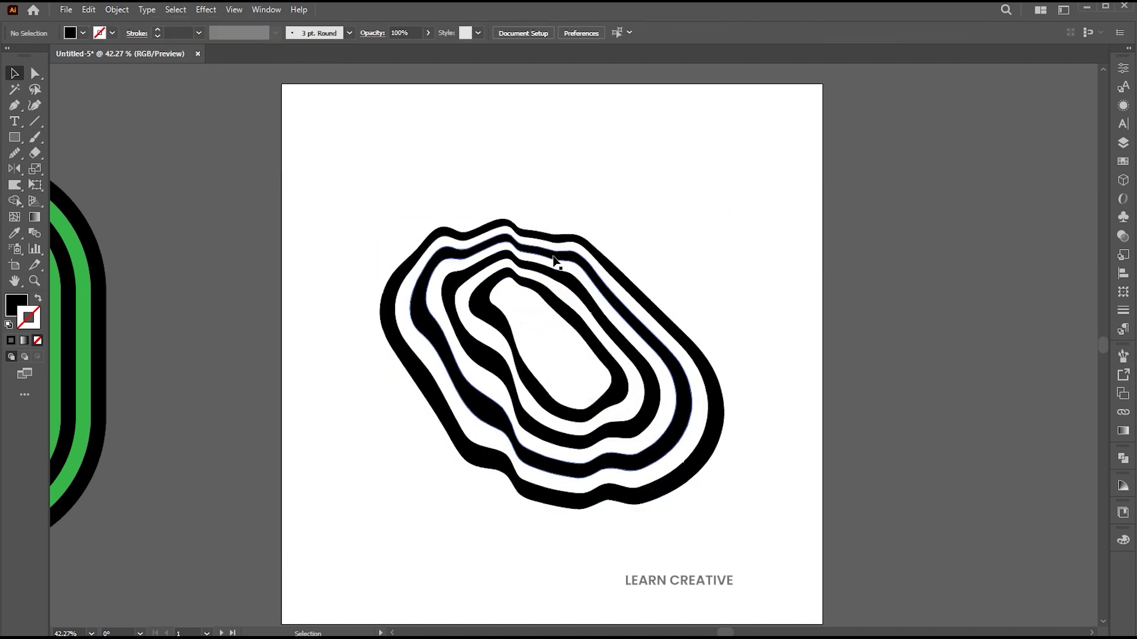
click(763, 215)
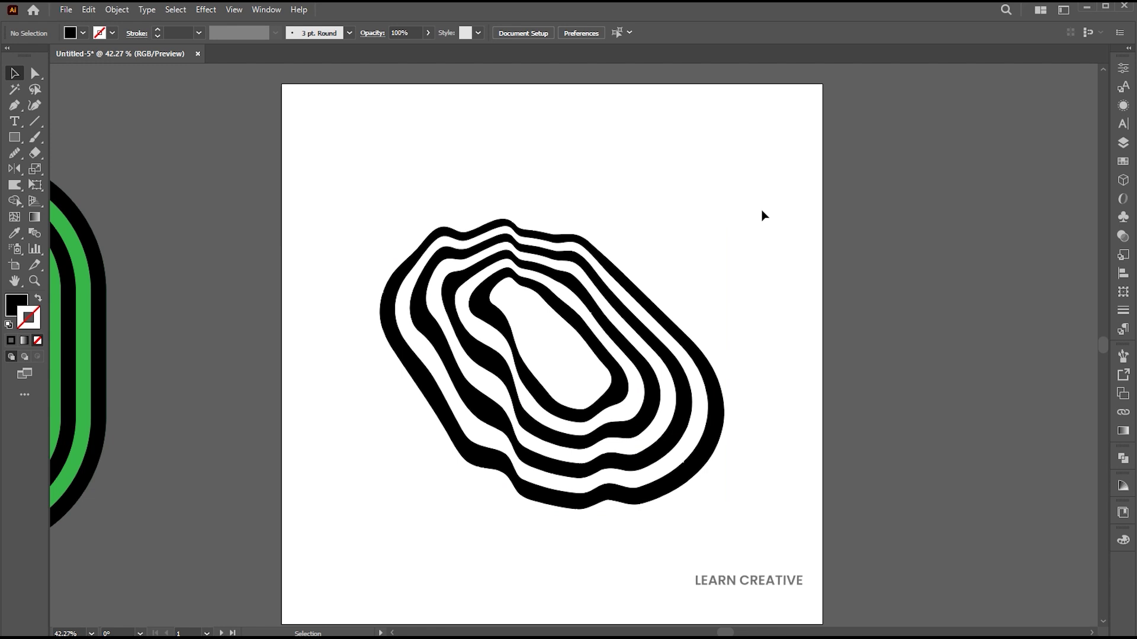
Draw a horizontal line about 766 px long beside the artboard with the black 5 and give it an 8 pt black stroke
mouse_move(789, 248)
mouse_down()
mouse_move(703, 304)
mouse_move(512, 354)
mouse_up()
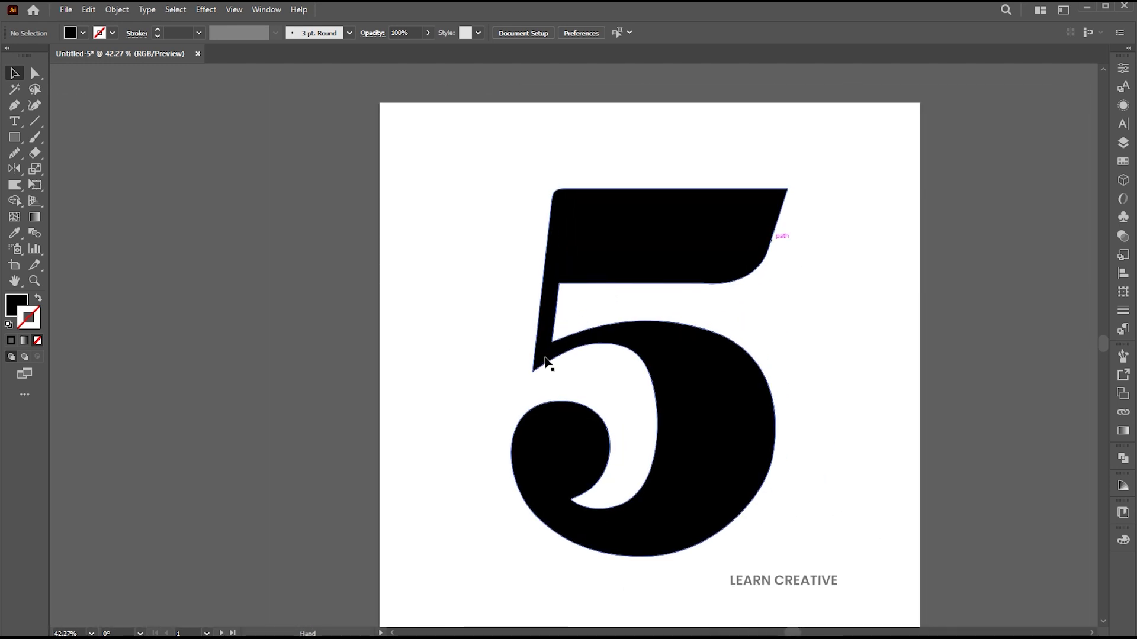
drag(674, 348, 444, 370)
key(z)
alt+click(703, 363)
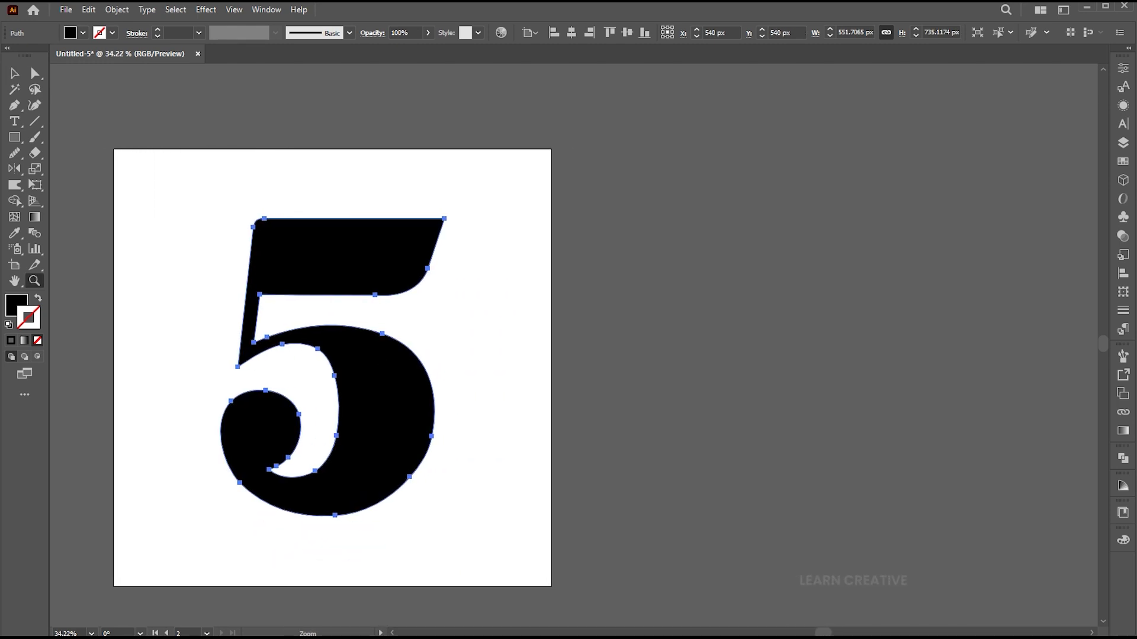
drag(617, 223, 928, 223)
key(v)
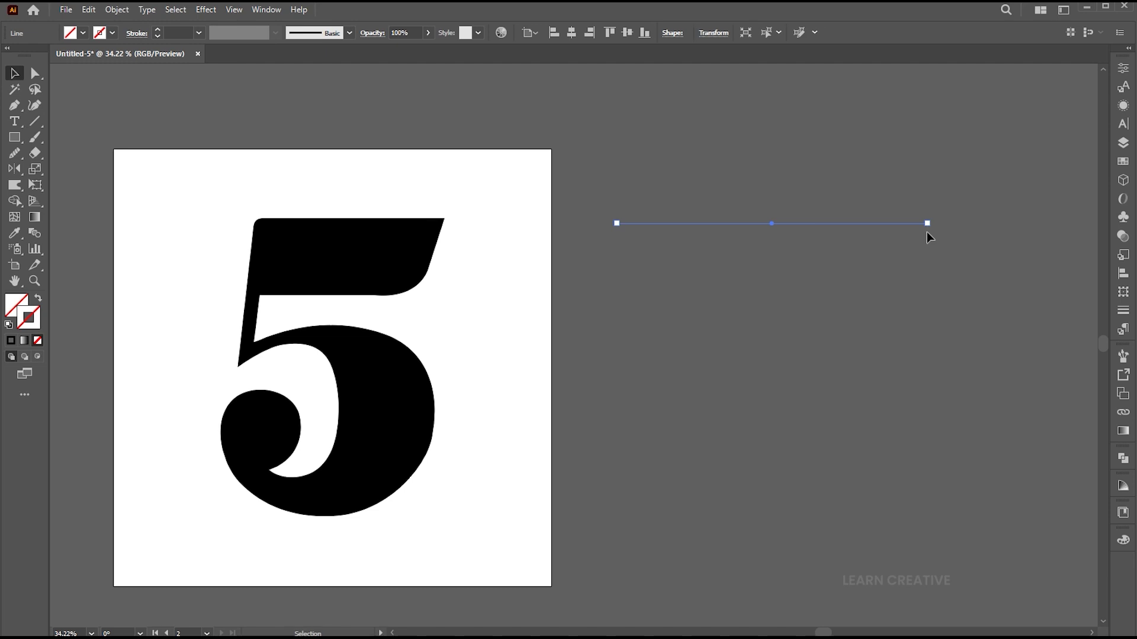
click(11, 341)
click(1085, 534)
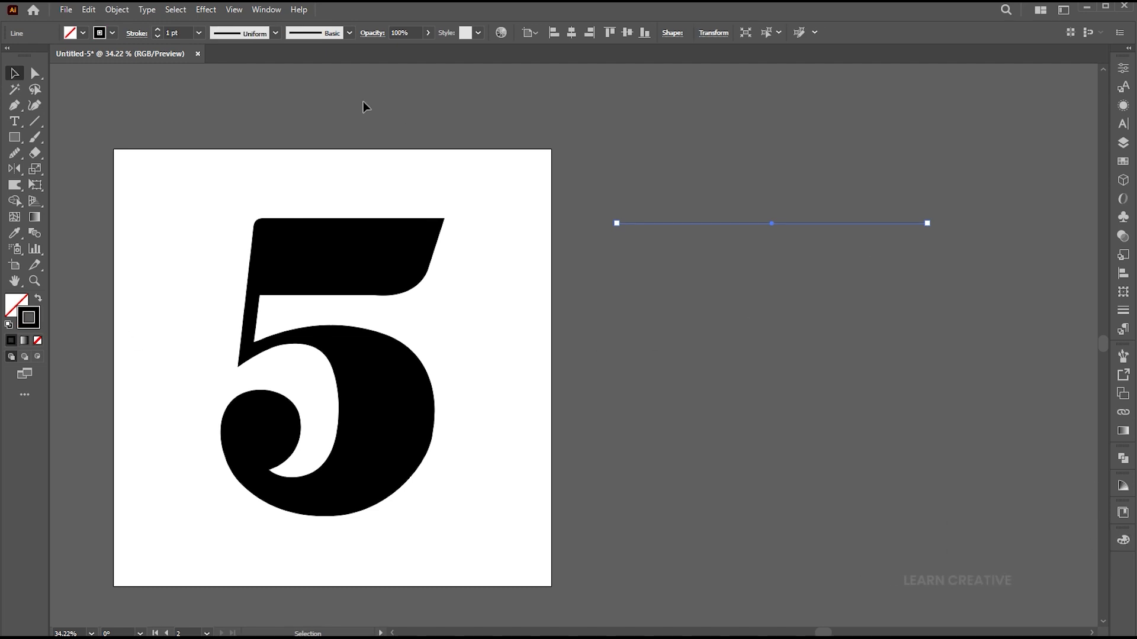
scroll(173, 32, up, 7)
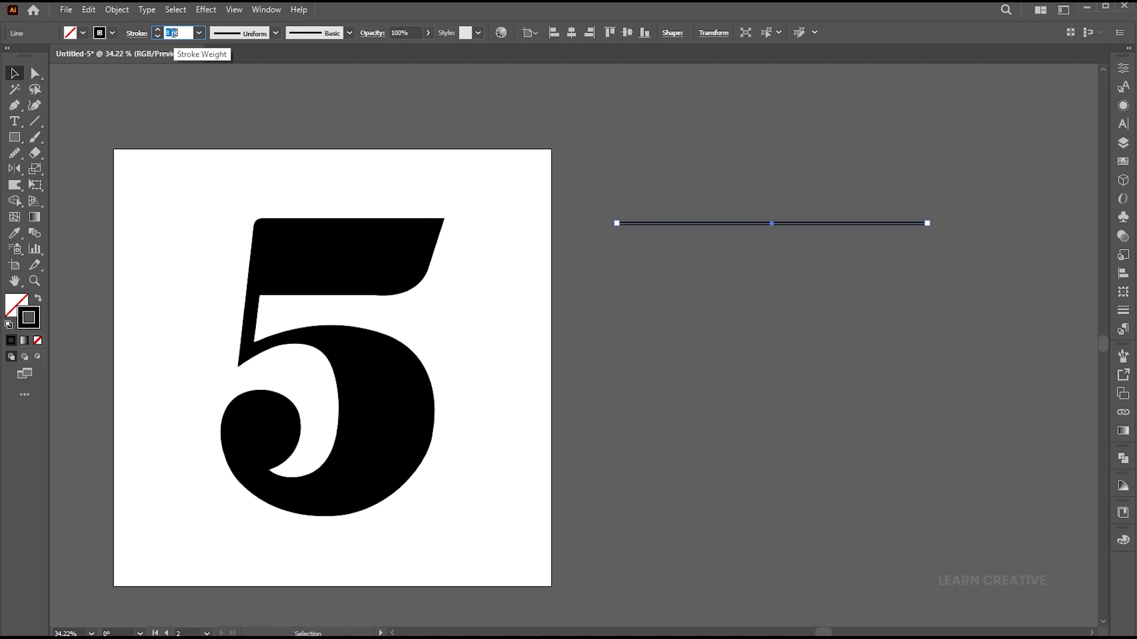
click(772, 372)
Duplicate the line about 797 px straight below the original and make a blend between the two lines
drag(790, 225, 795, 546)
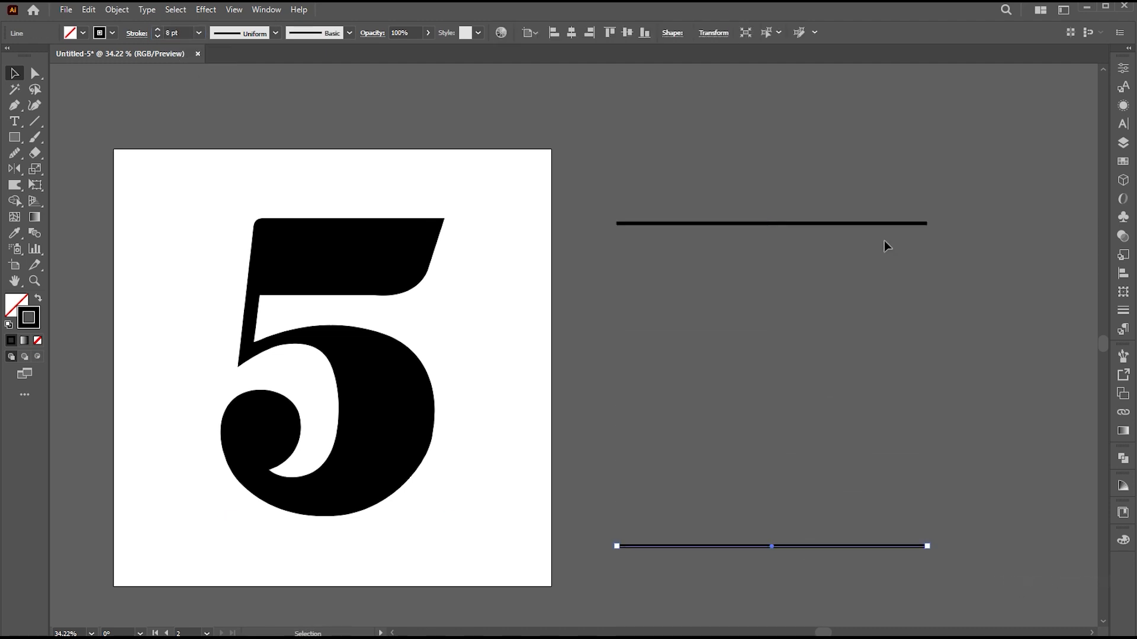
key(ctrl+a)
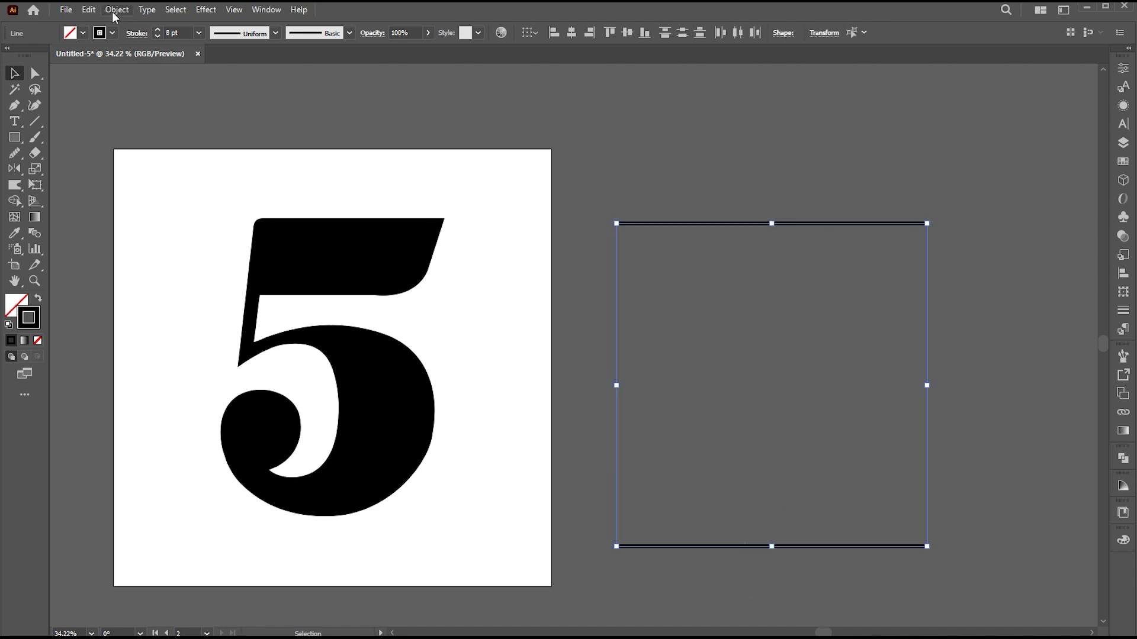
click(115, 11)
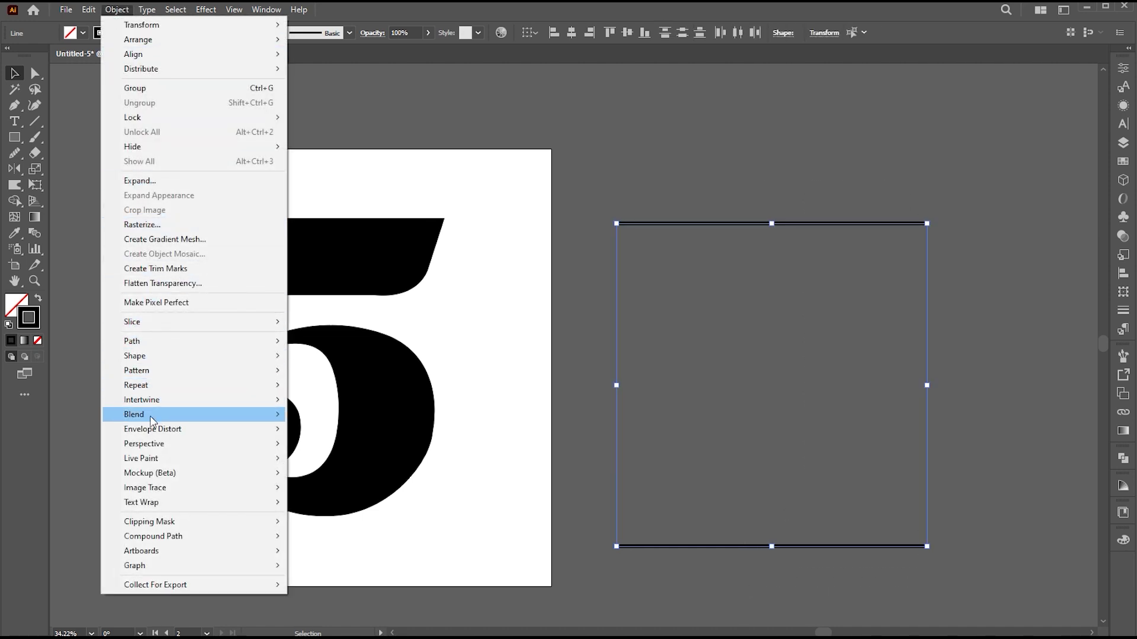
mouse_move(152, 421)
click(369, 421)
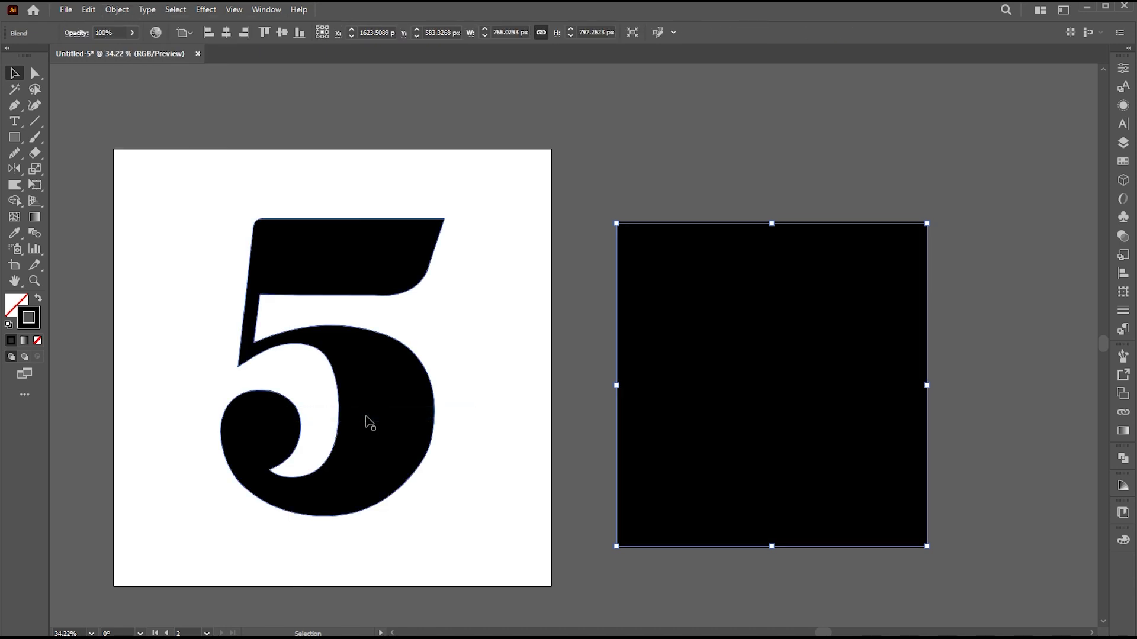
Set the line blend's spacing to Specified Steps with 20 steps
click(117, 10)
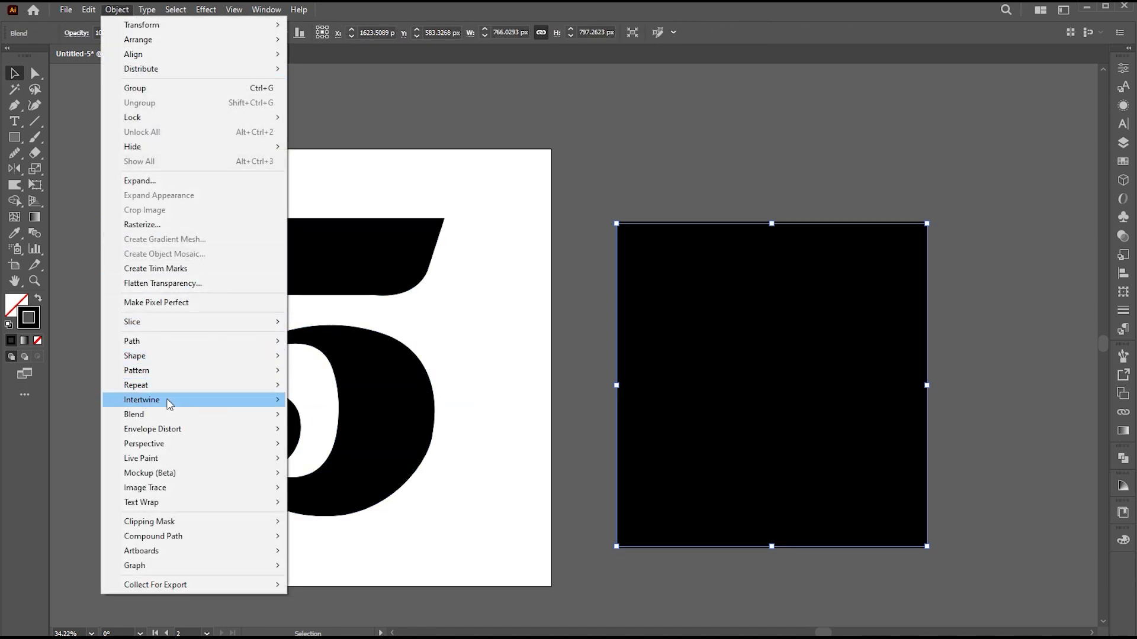
mouse_move(166, 416)
click(334, 450)
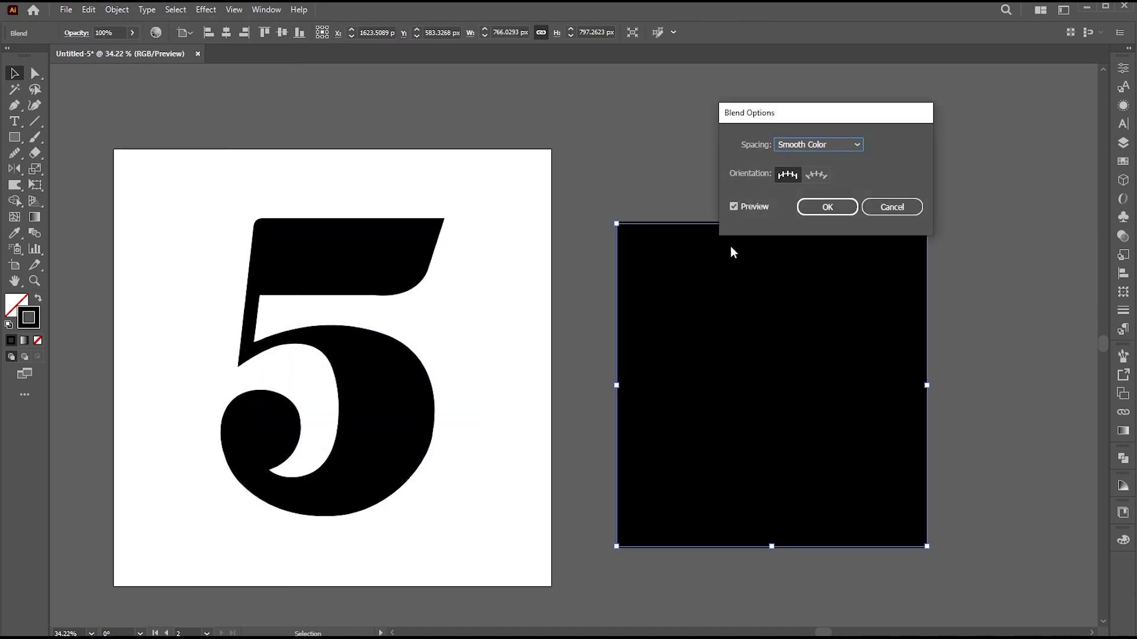
click(810, 149)
click(806, 173)
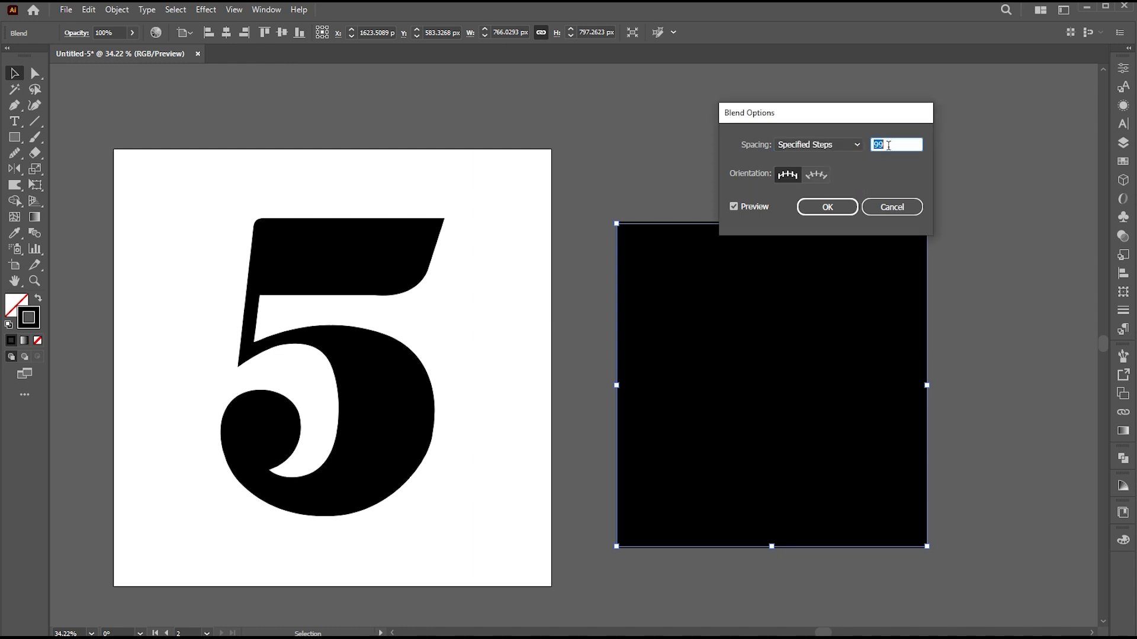
text(20)
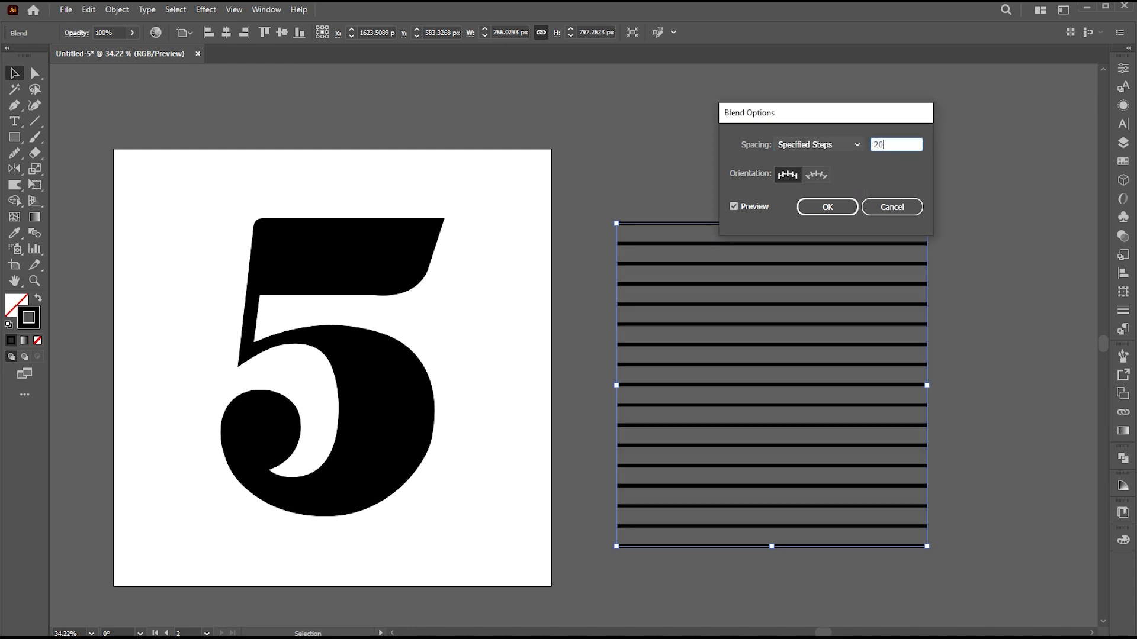
click(746, 206)
click(745, 206)
click(828, 207)
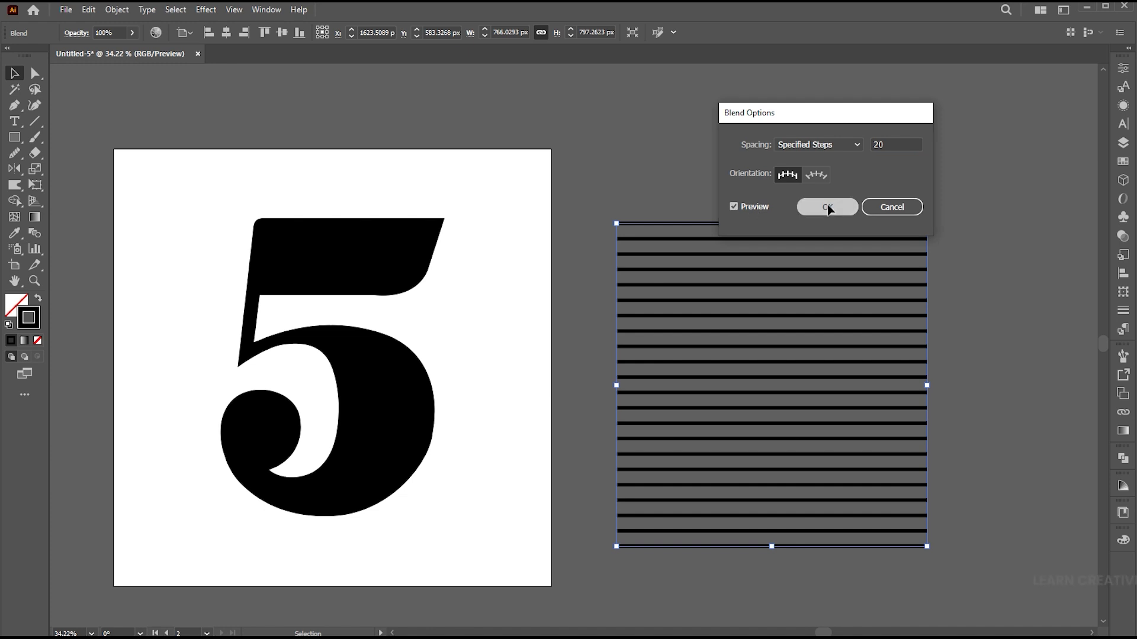
Expand the blend into separate lines and set their stroke weight to 12 pt
click(117, 9)
click(155, 181)
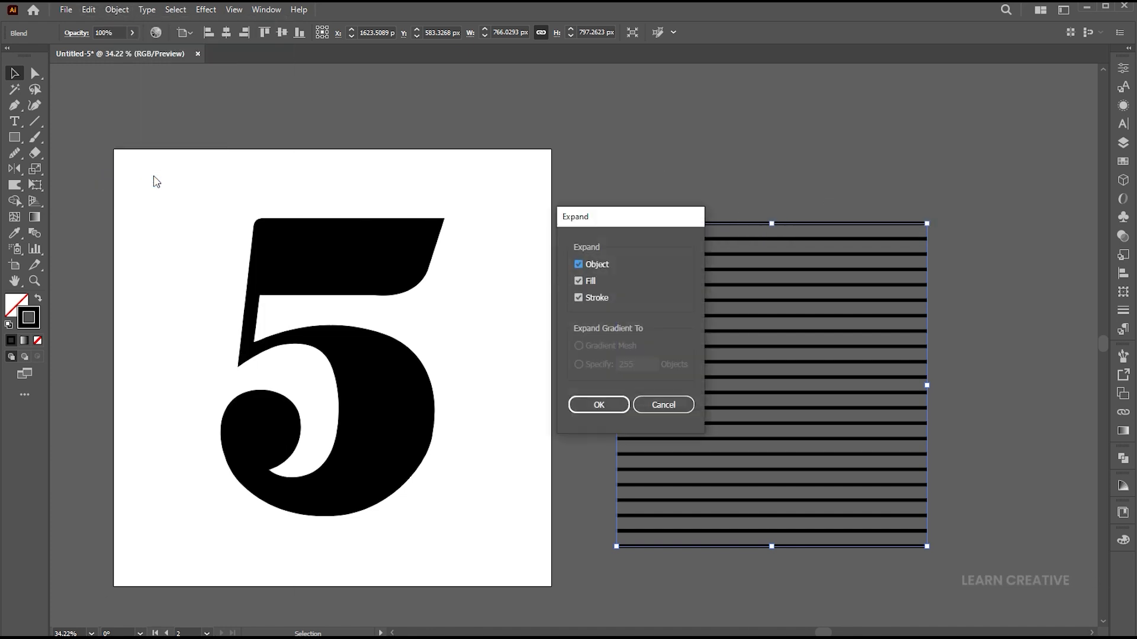
key(Return)
double_click(183, 32)
text(12)
key(Return)
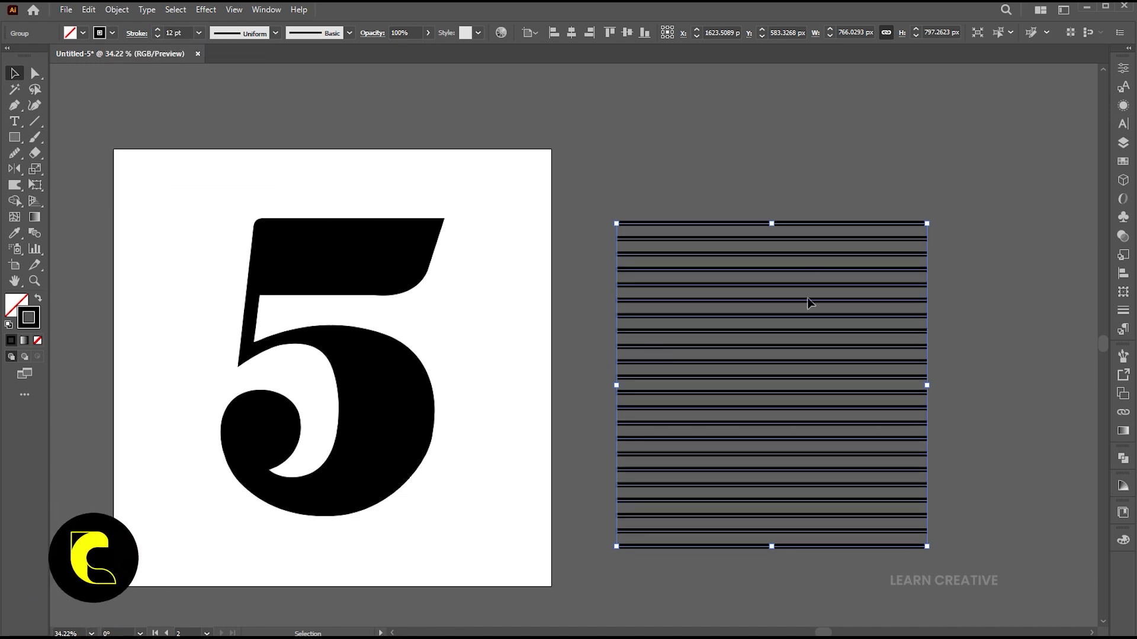
Widen the group of lines to about 1013 px and align its vertical center with the artboard's
drag(932, 387, 1022, 385)
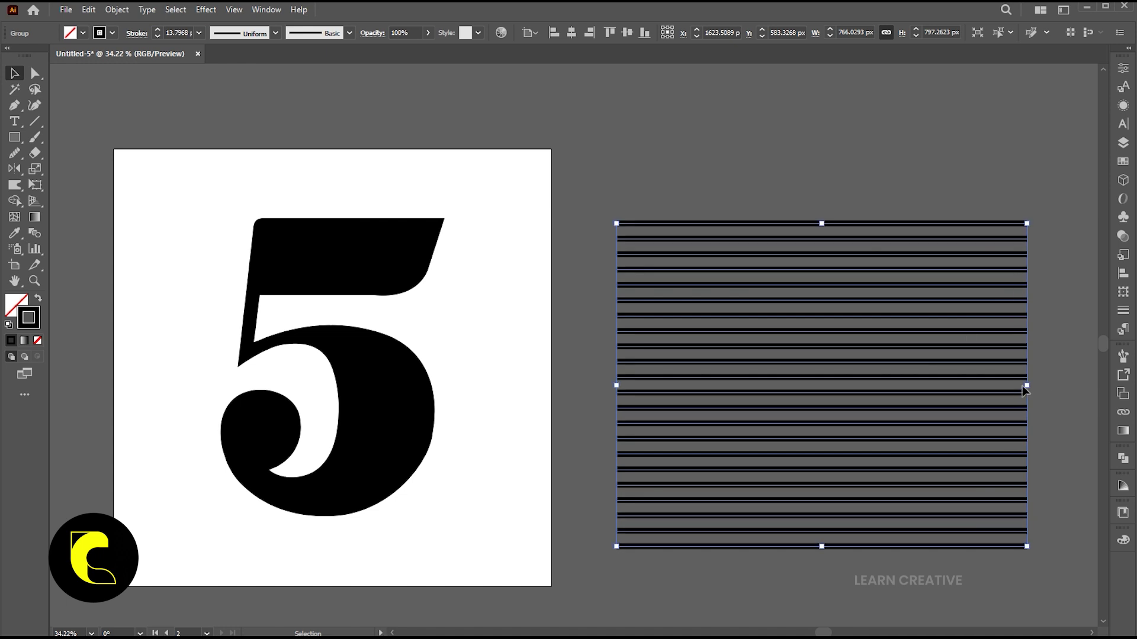
click(822, 172)
drag(806, 287, 792, 272)
Apply an envelope distort mesh with 4 rows and 8 columns to the group of lines
click(116, 9)
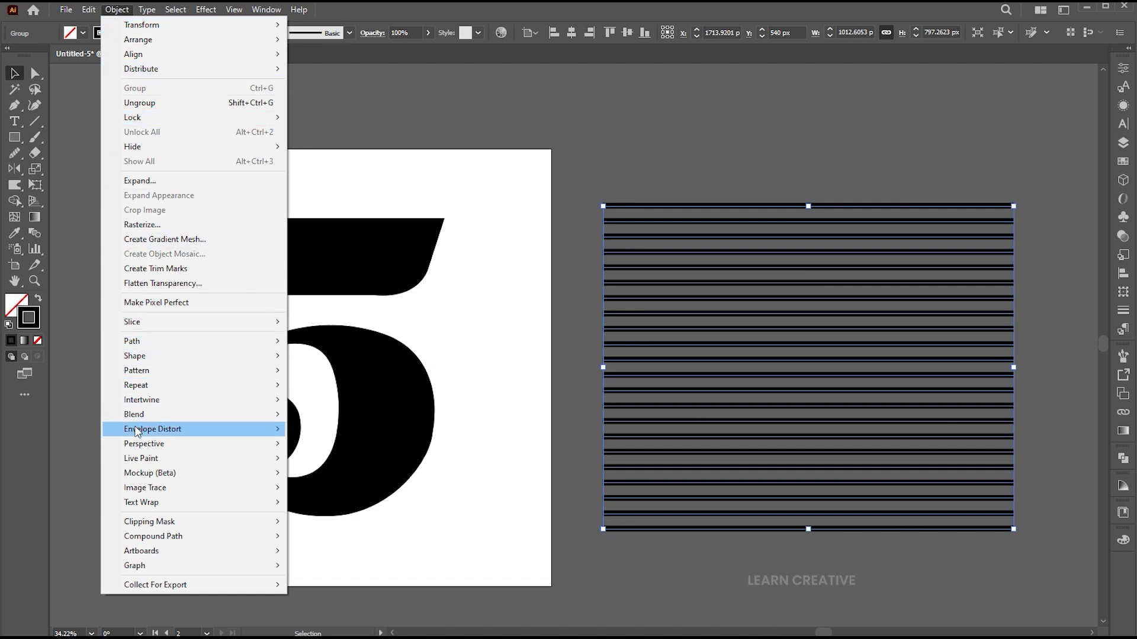
mouse_move(140, 430)
click(451, 444)
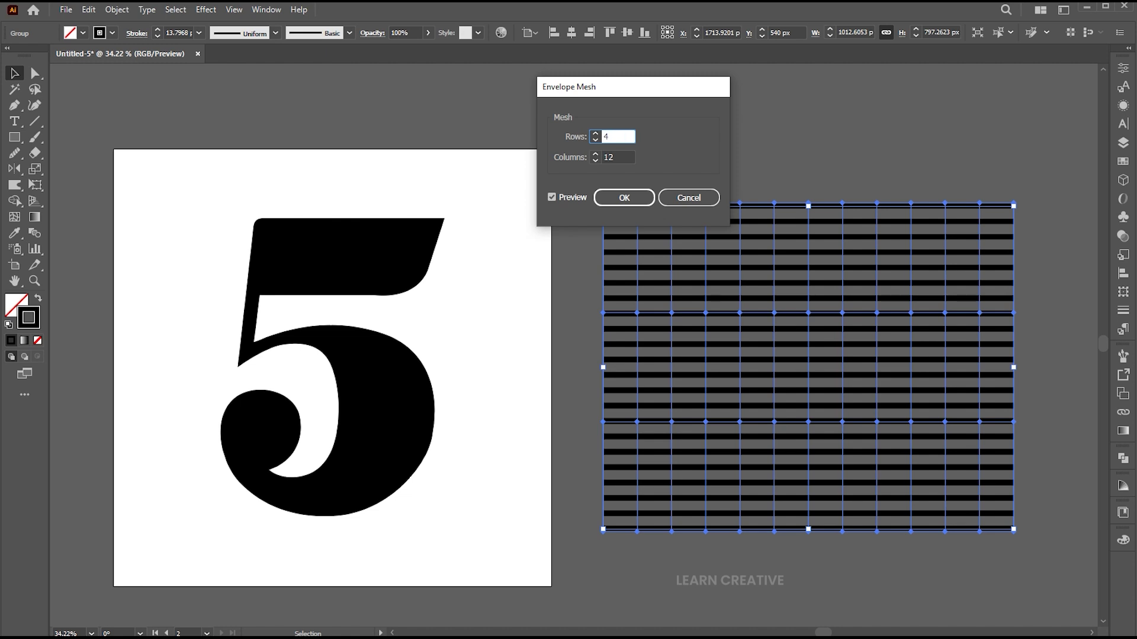
key(Tab)
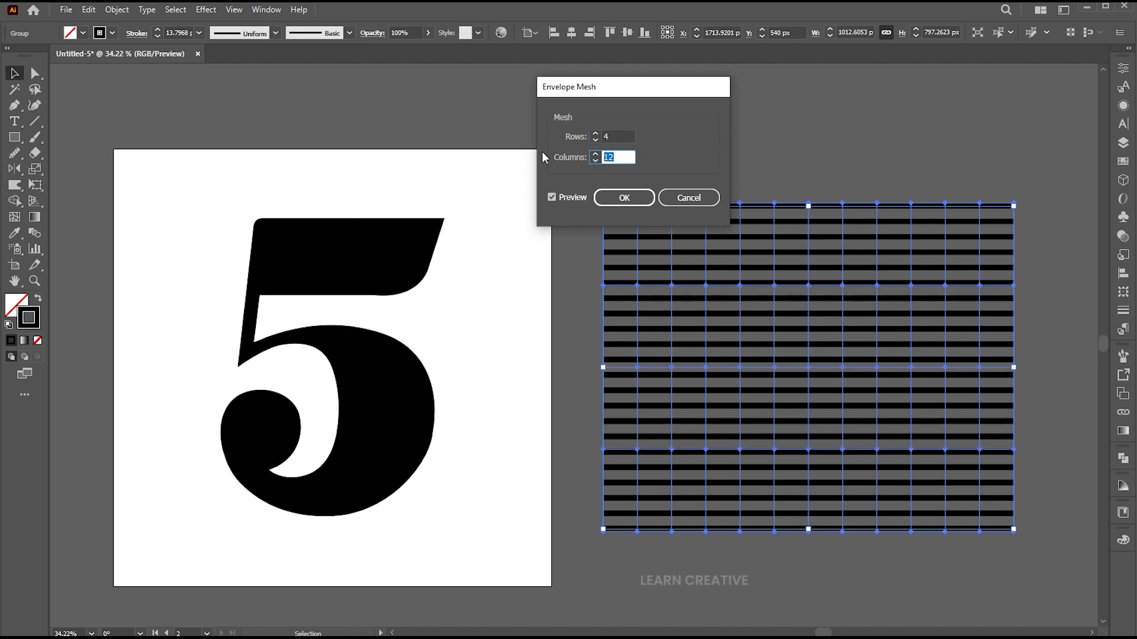
text(8)
key(Return)
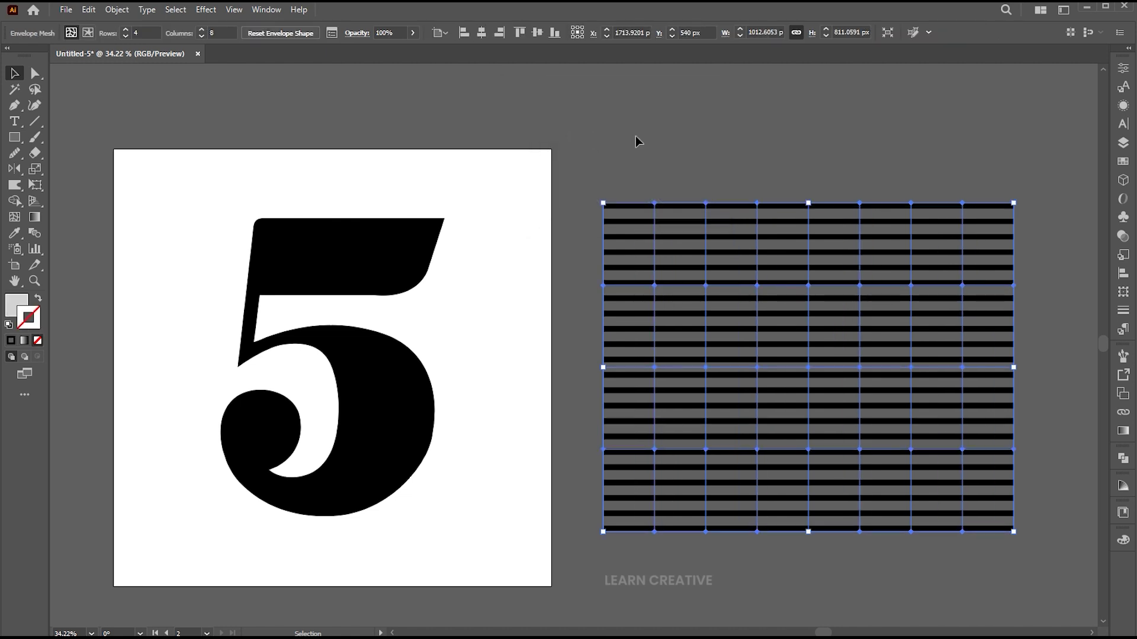
Raise every second vertical line of mesh points together to bend the lines into even waves, and select the whole envelope
click(37, 76)
drag(678, 590, 678, 590)
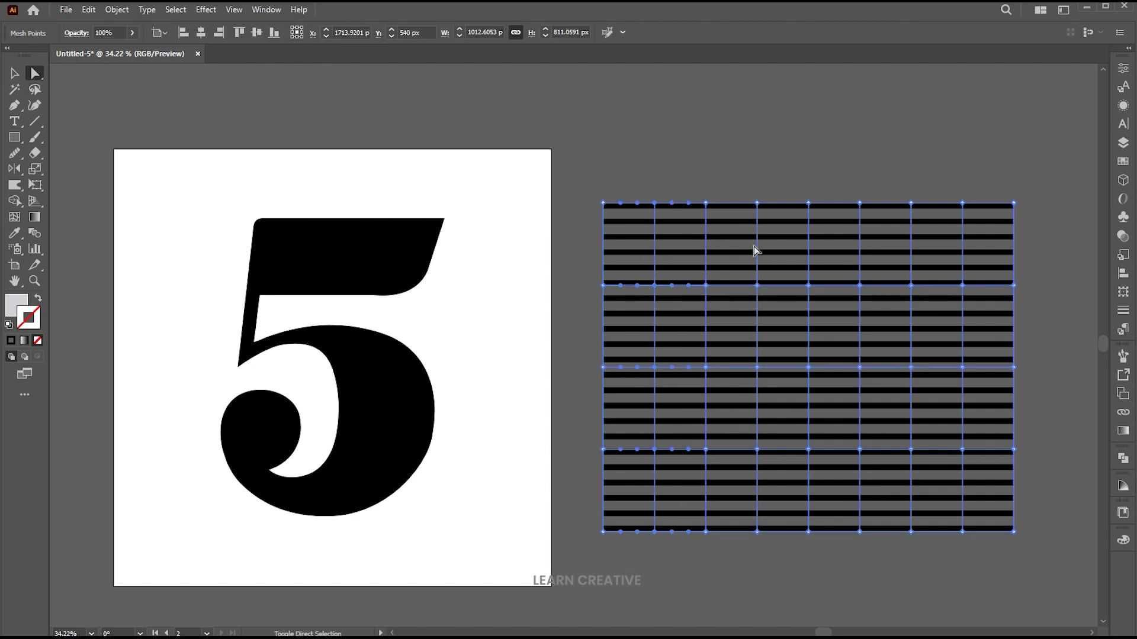
drag(783, 564, 783, 564)
shift+drag(787, 178, 961, 562)
drag(965, 521, 965, 500)
key(v)
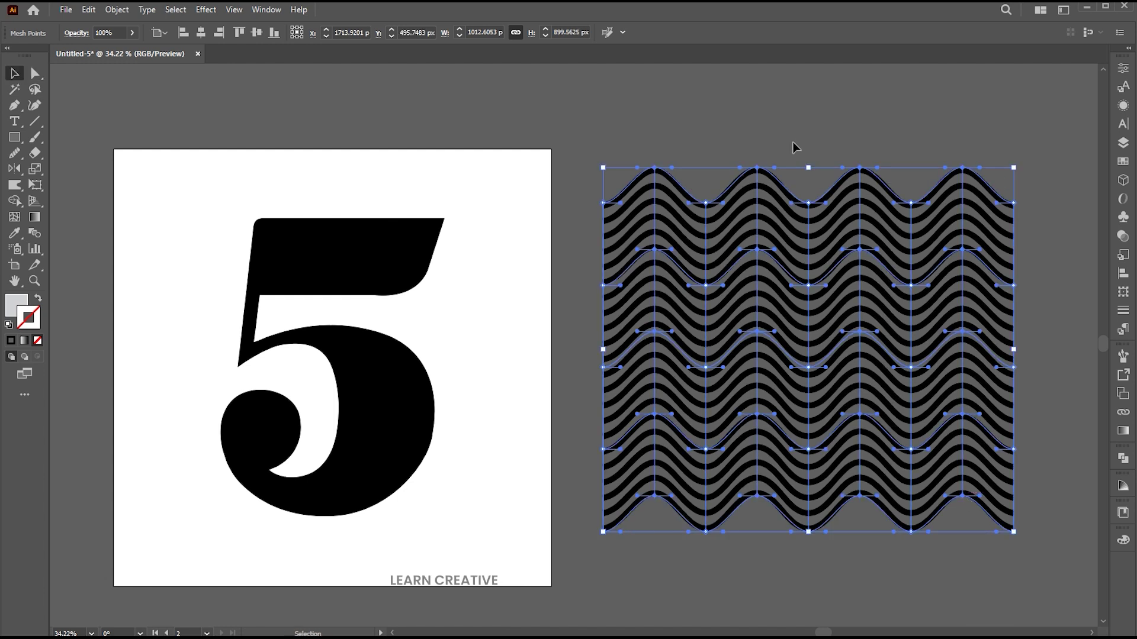
click(794, 146)
click(780, 173)
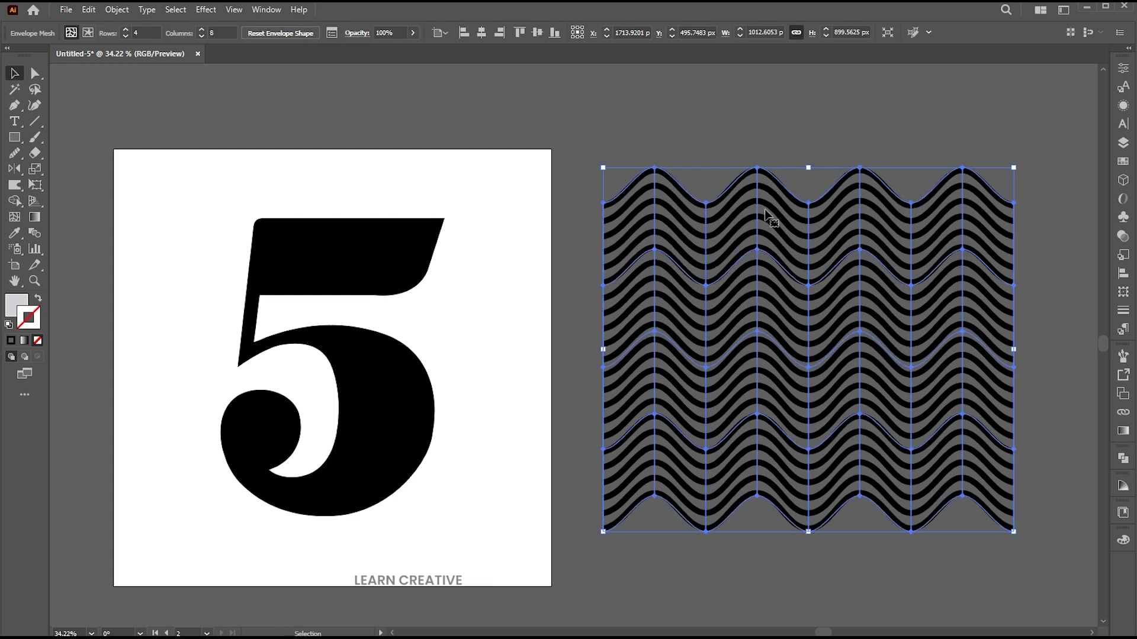
Expand the wavy envelope and move the resulting group of lines over the 5 on the artboard
click(122, 10)
click(158, 180)
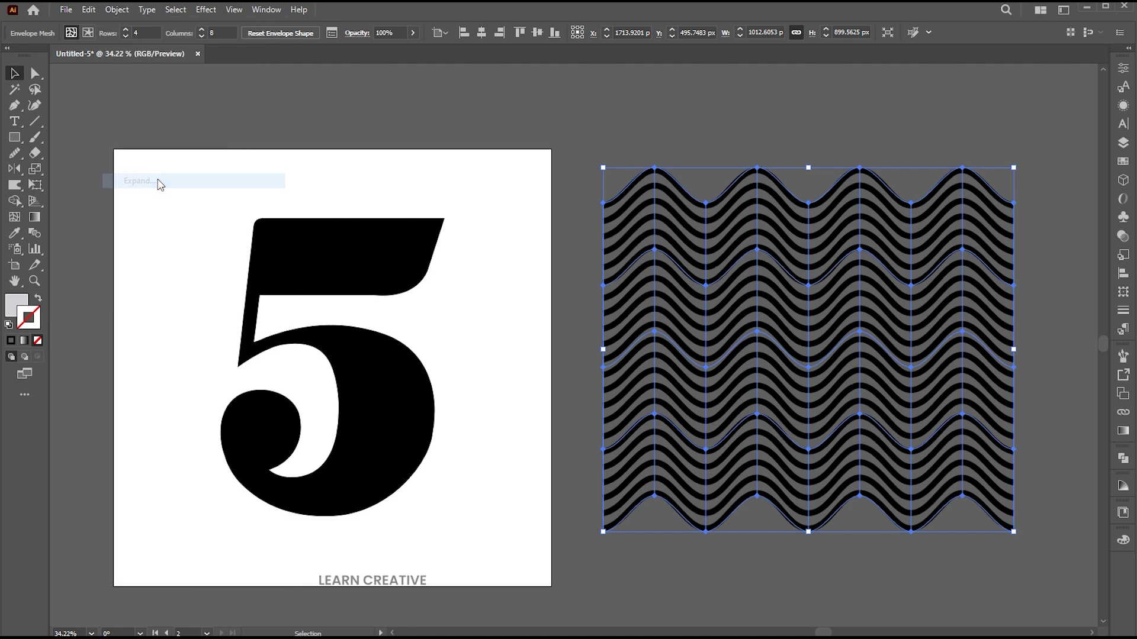
key(Return)
drag(694, 308, 279, 352)
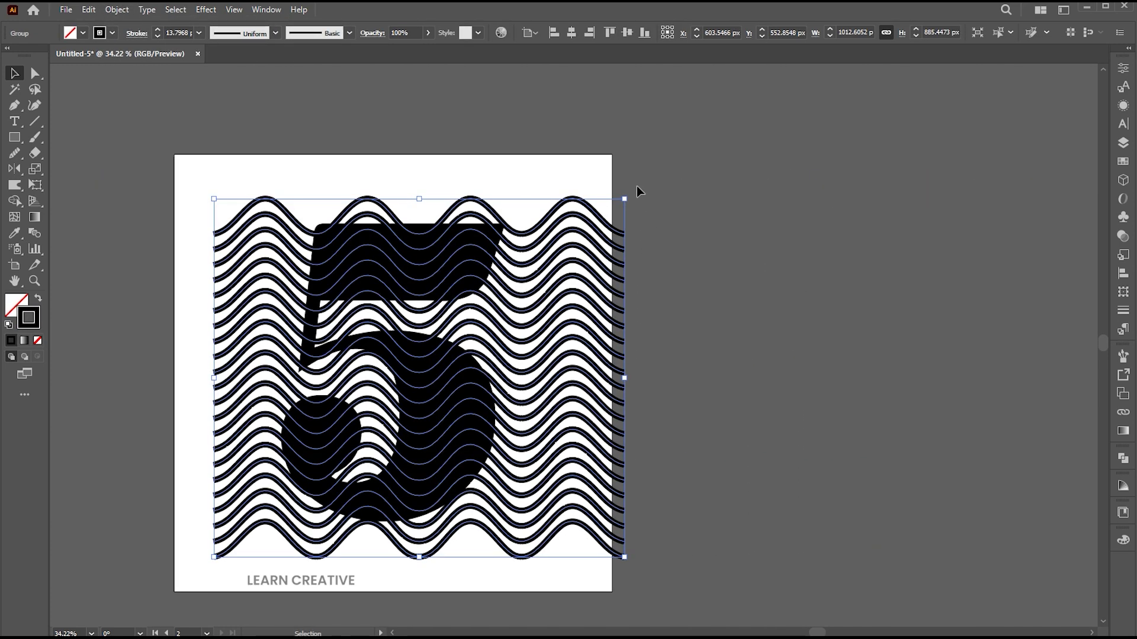
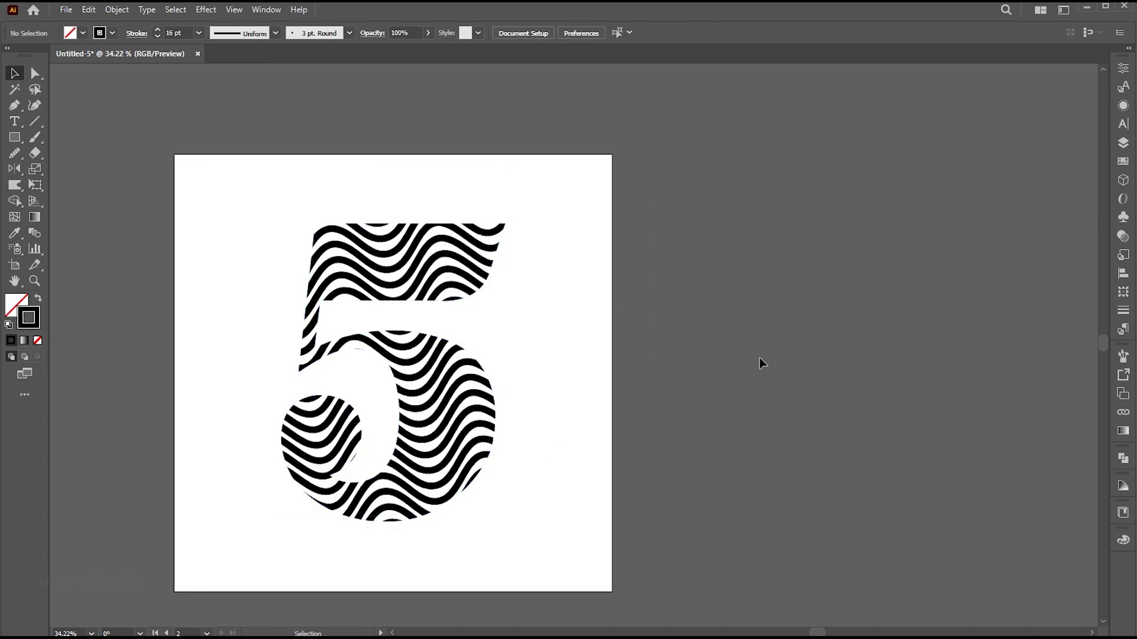
Select the wavy lines inside the clipped 5, apply the width profile that bulges toward its right end, and shift them slightly left
double_click(450, 293)
click(450, 290)
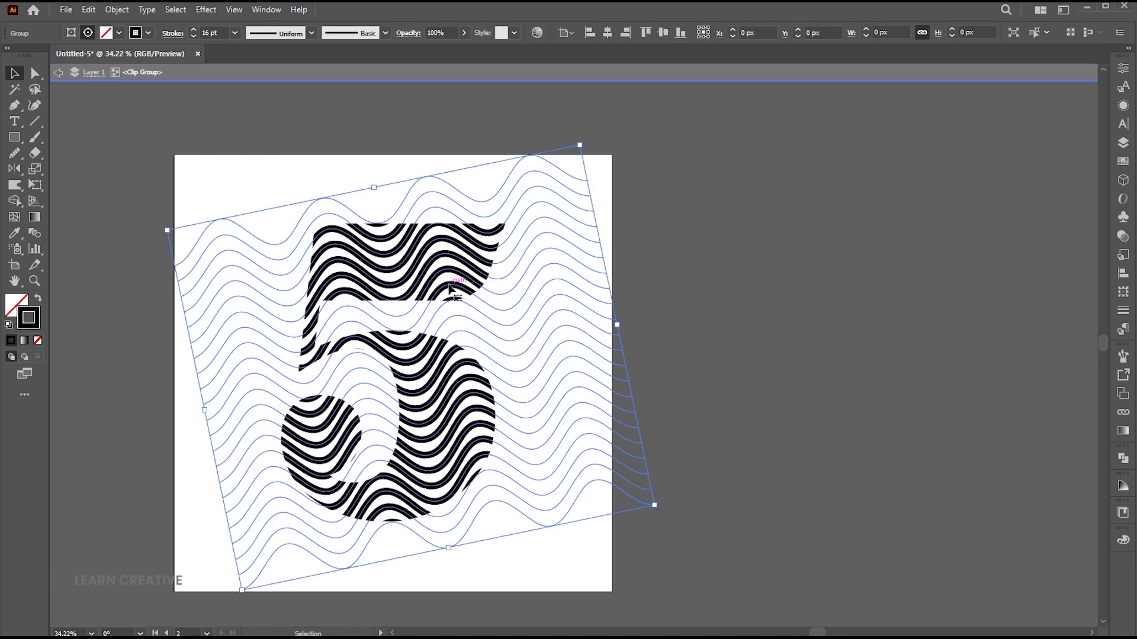
click(311, 33)
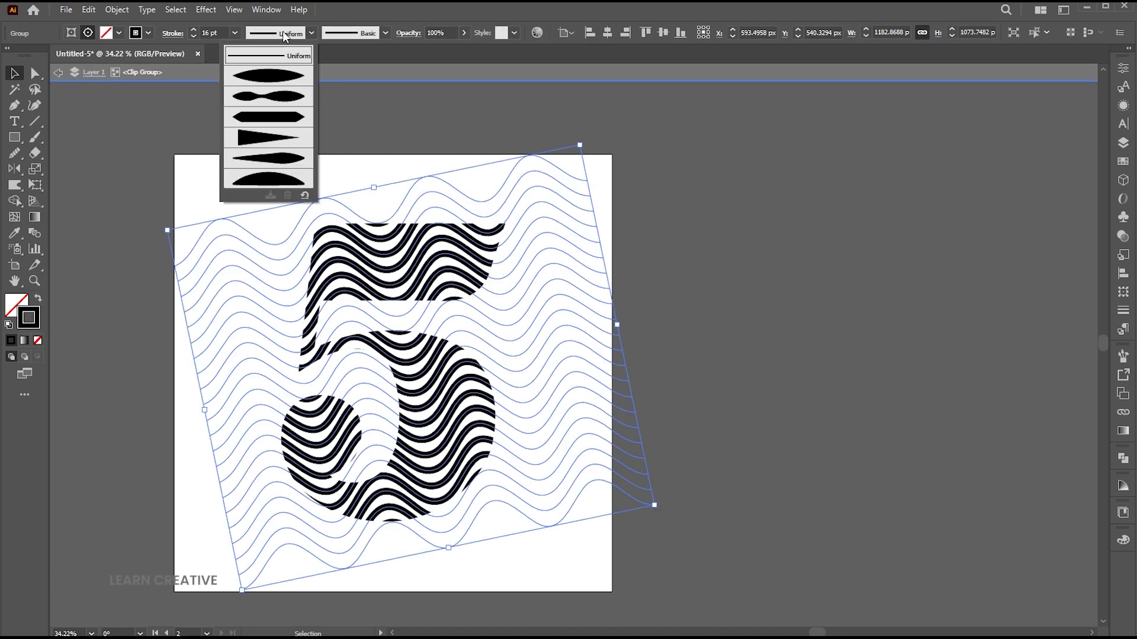
click(275, 158)
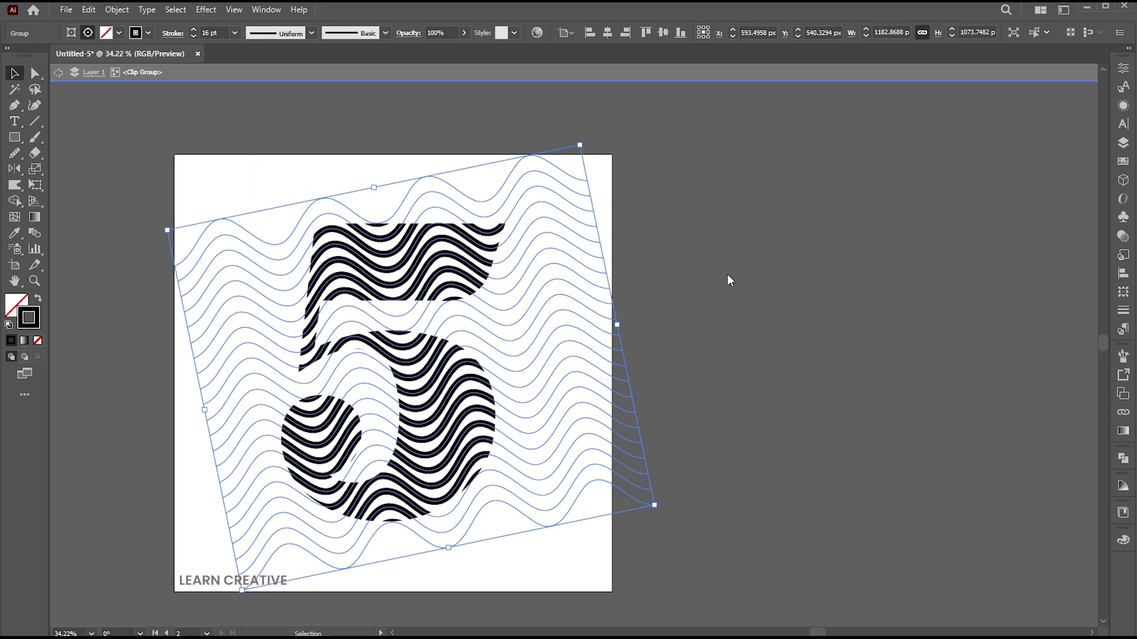
drag(446, 291, 428, 293)
Set the stroke weight of the wavy lines to 20 pt, and reduce it to 18 pt
double_click(220, 34)
text(20)
key(Return)
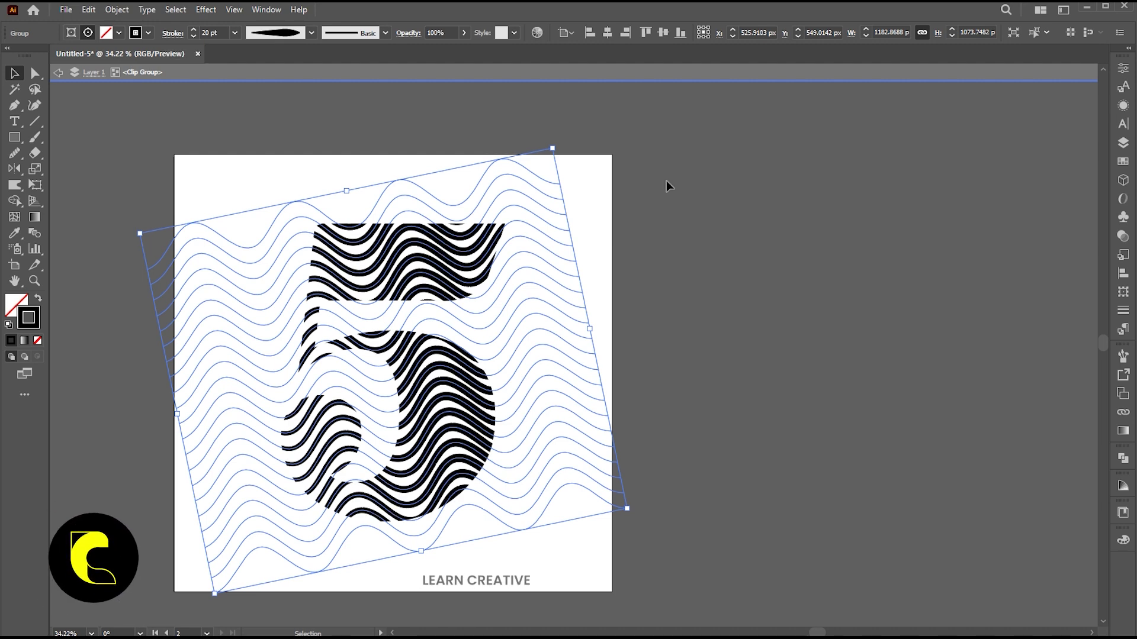
click(210, 32)
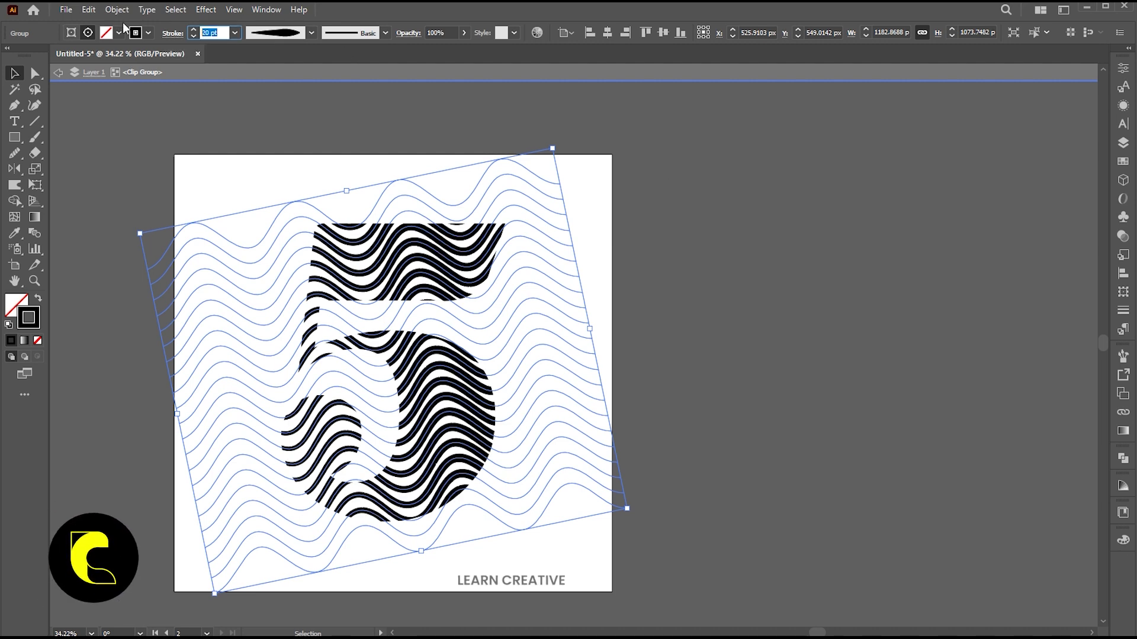
text(18)
key(Return)
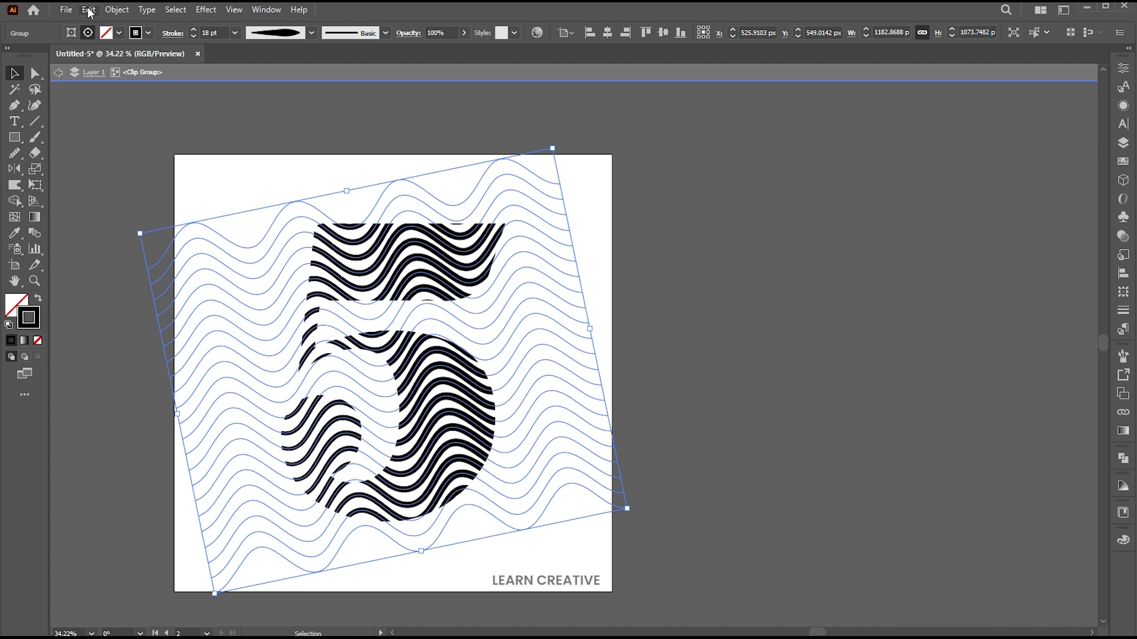
Copy the wavy lines, leave isolation mode and paste the copy in front, outside the clipped 5
click(88, 10)
click(112, 74)
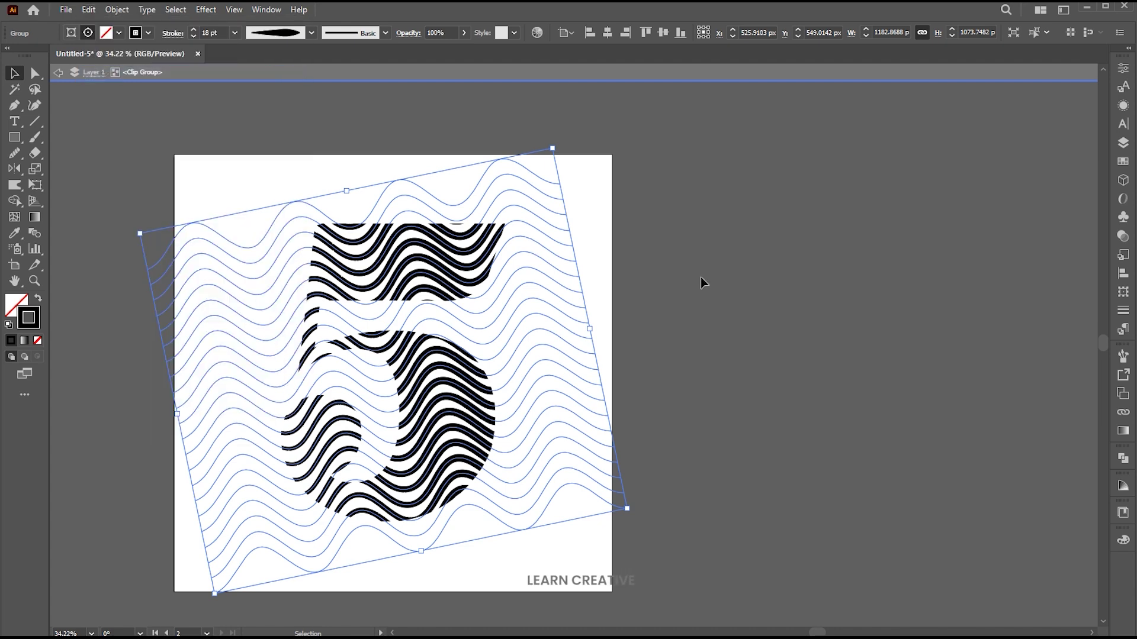
double_click(700, 277)
click(88, 10)
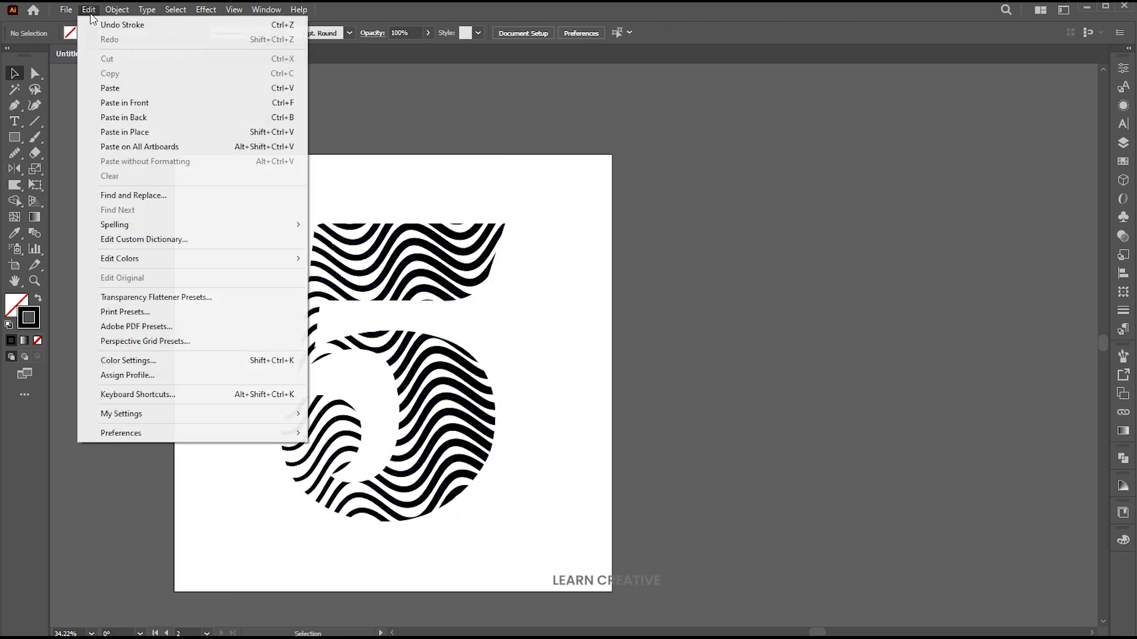
click(129, 102)
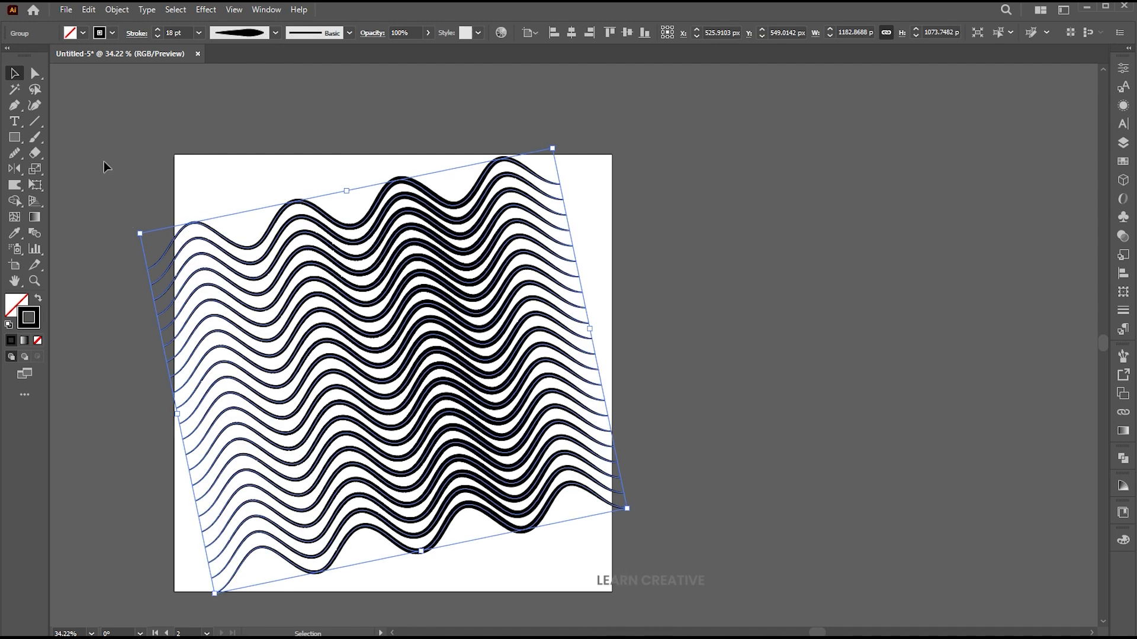
Expand the appearance of the pasted lines and fill them with red (FC0000)
click(117, 10)
click(137, 190)
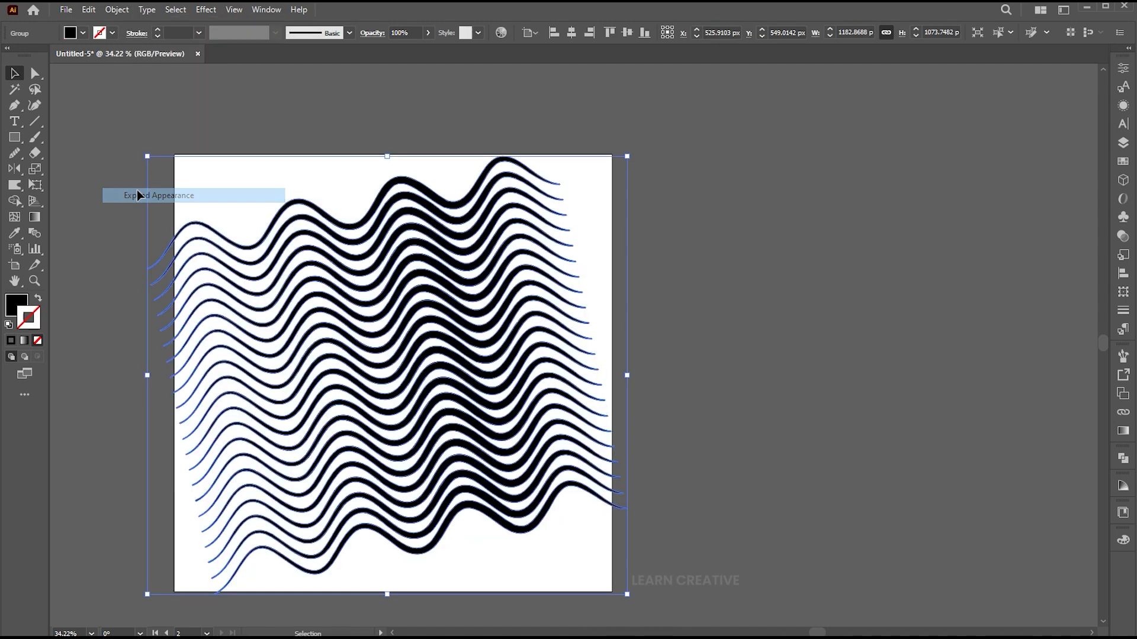
double_click(17, 305)
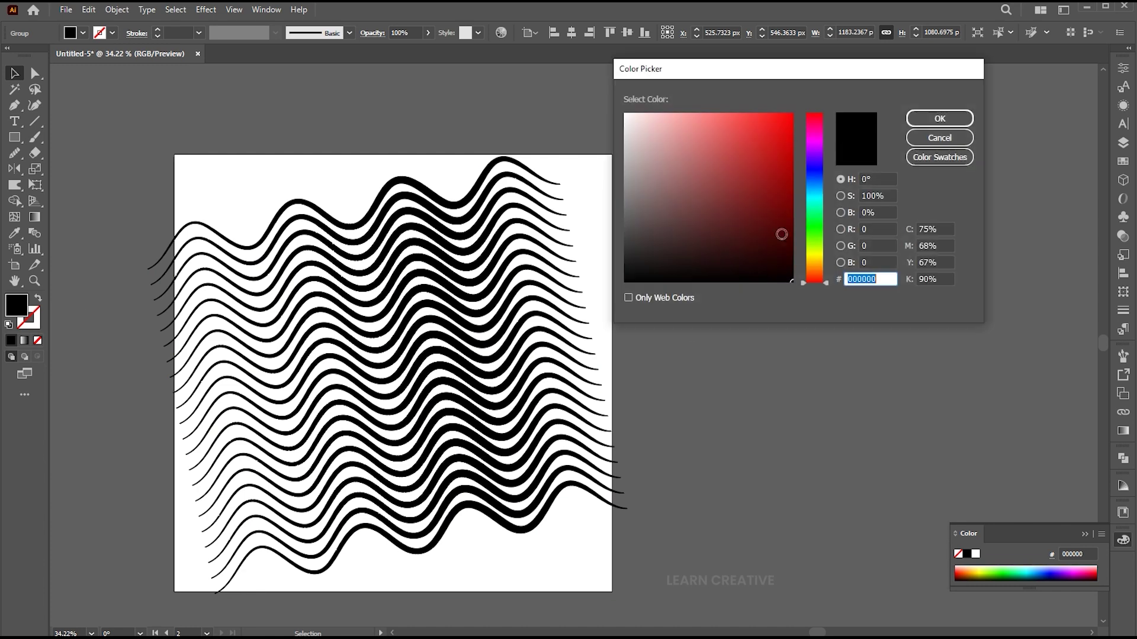
text(CE1717)
key(Return)
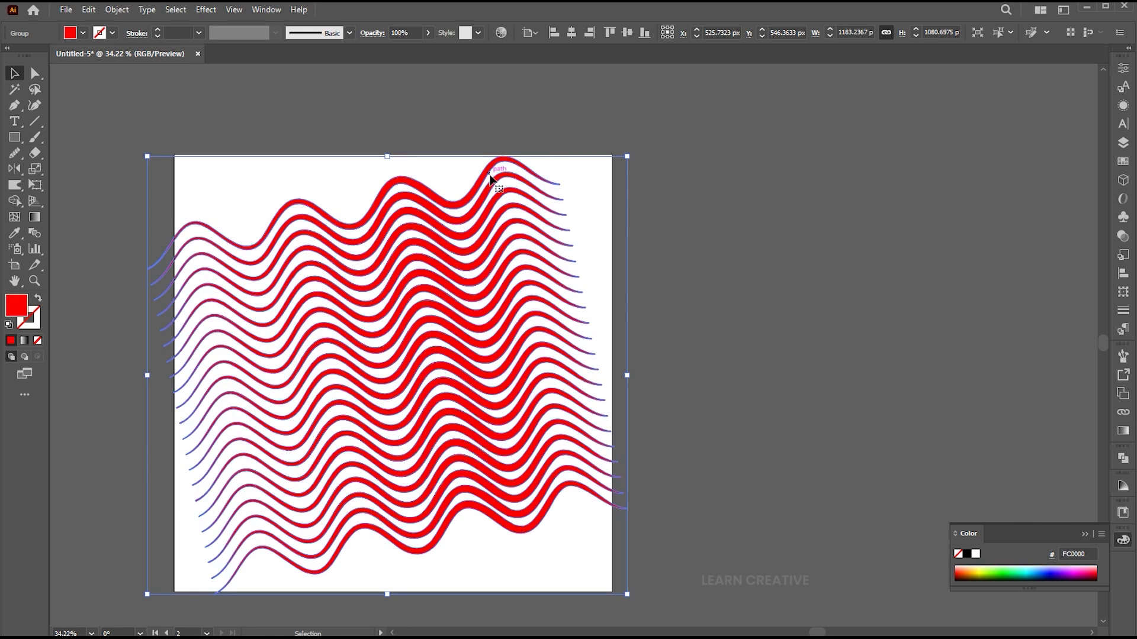
Send the red lines to the back, behind the clipped 5, and deselect them
right_click(487, 177)
mouse_move(598, 422)
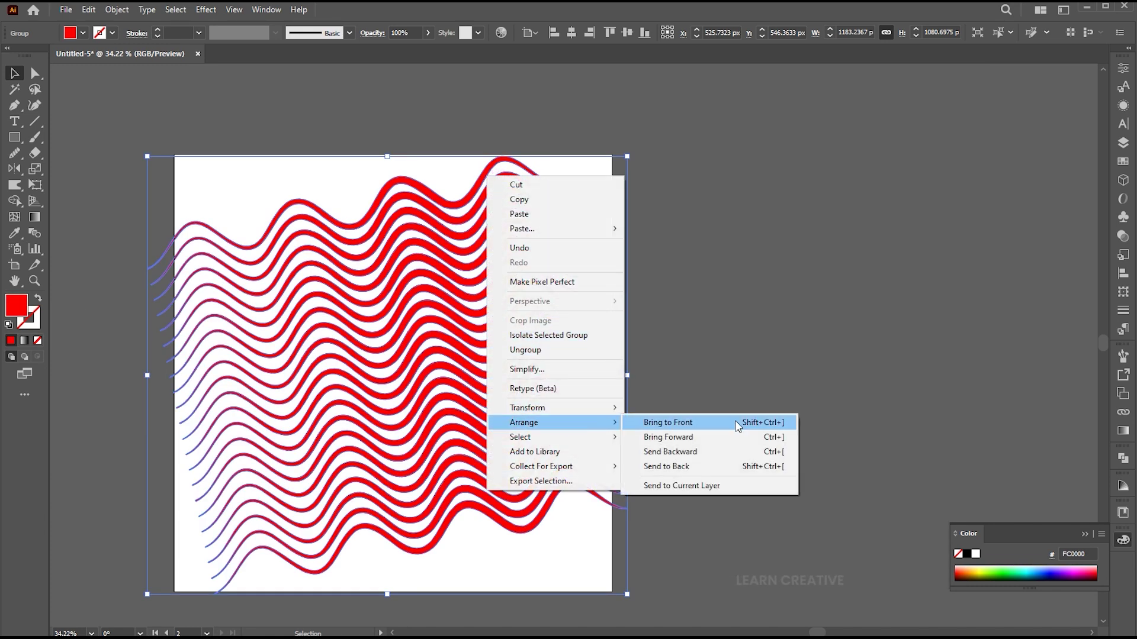
click(681, 466)
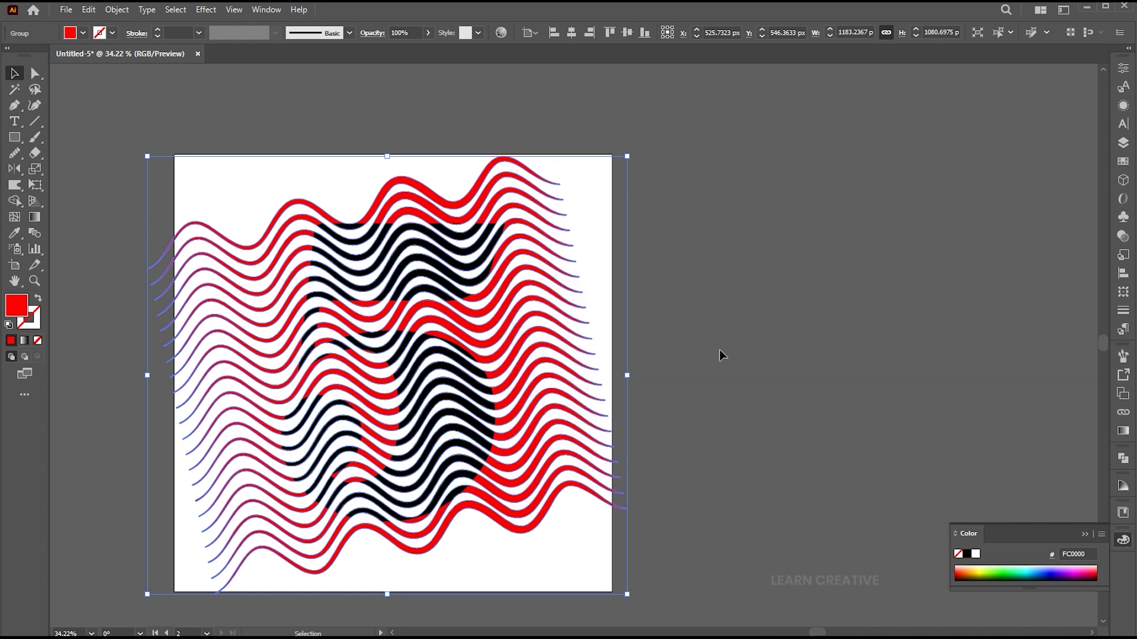
click(722, 337)
Select three neighboring red lines at the opening of the 5's lower bowl and three along the underside of its upper bar
key(z)
drag(505, 457, 437, 460)
click(34, 74)
click(365, 481)
shift+click(374, 464)
shift+click(374, 463)
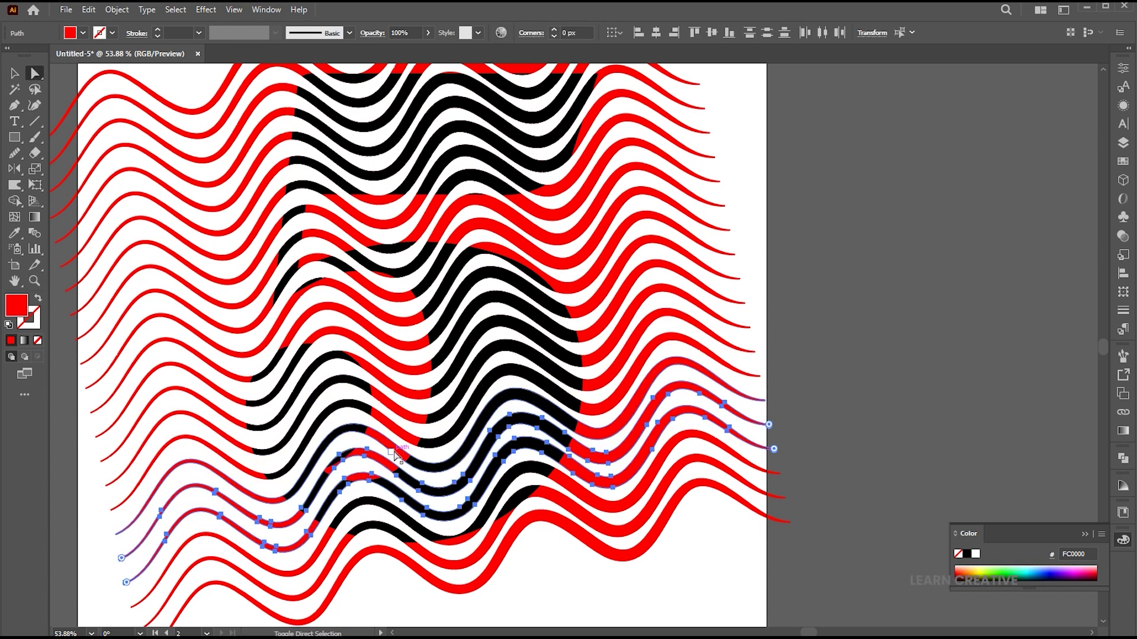
scroll(388, 439, up, 5)
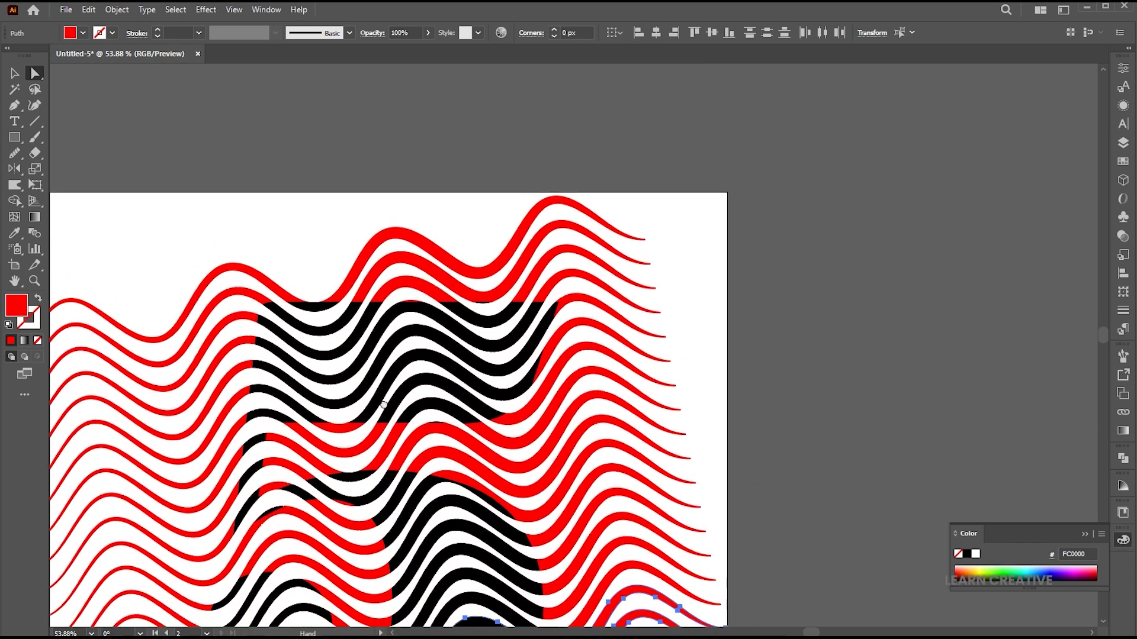
shift+click(347, 388)
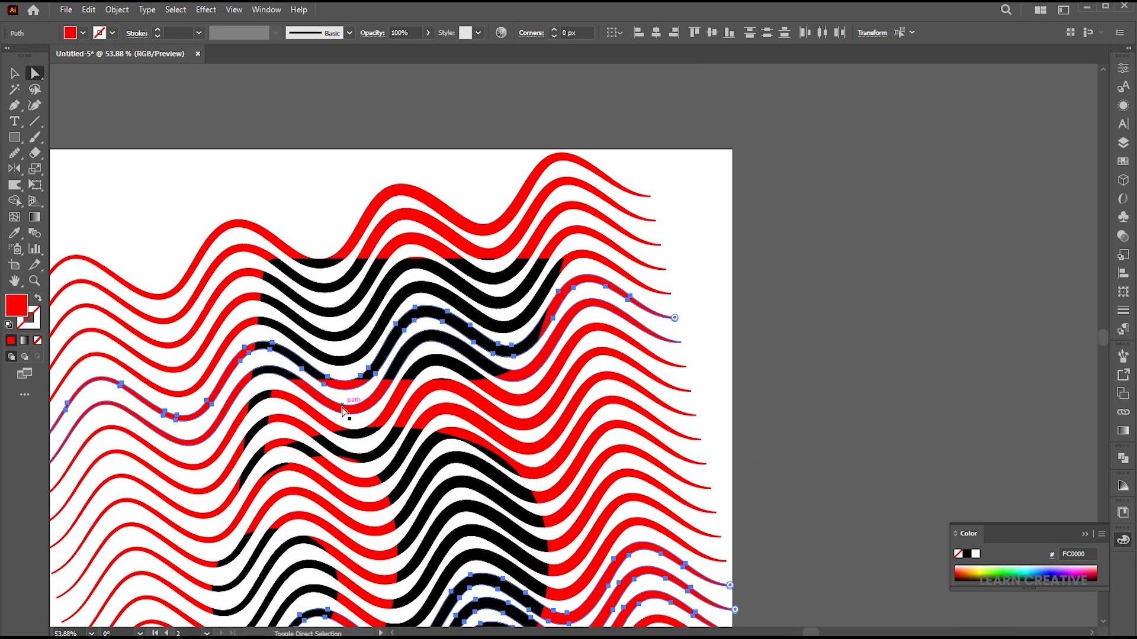
shift+click(341, 413)
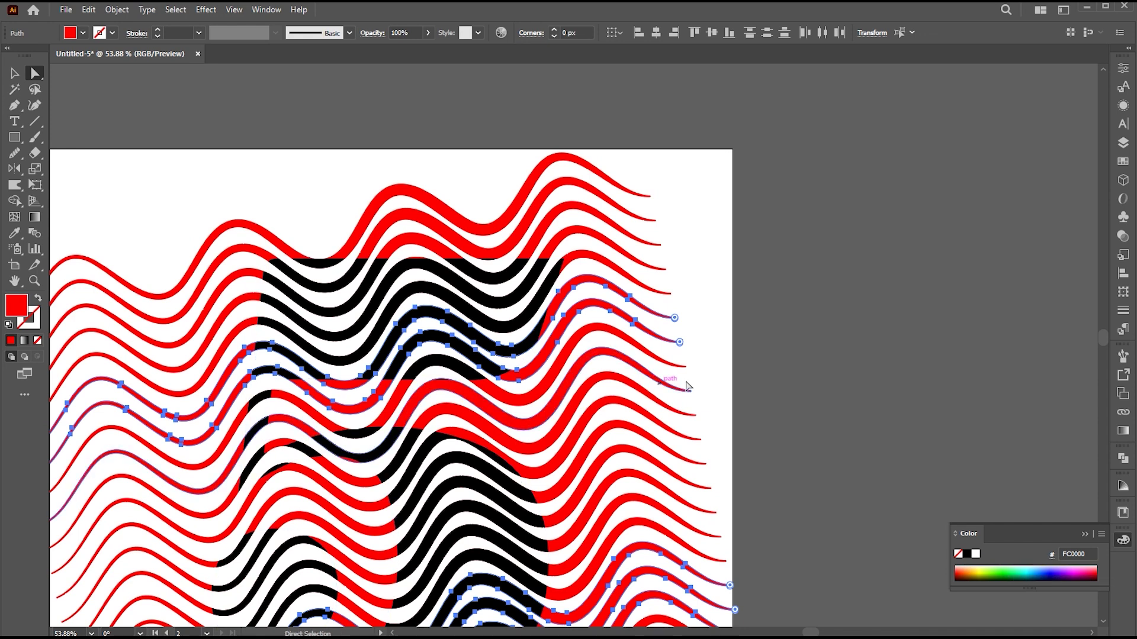
shift+click(503, 395)
Cut the six selected red lines and delete the rest of the red line group
key(z)
drag(493, 330, 228, 172)
click(89, 9)
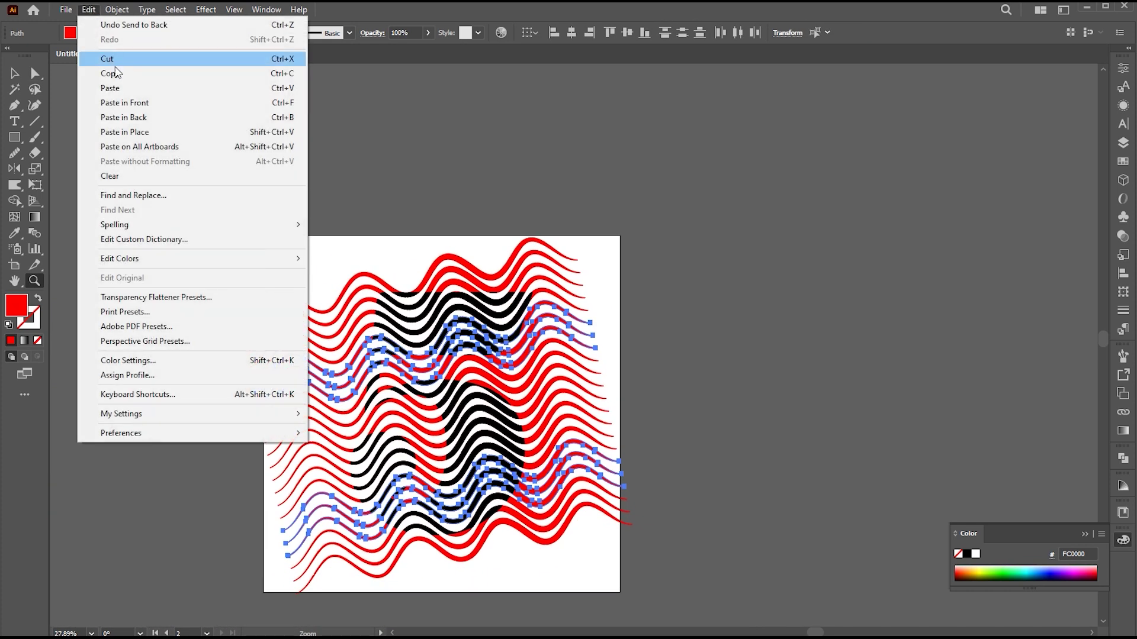
key(ctrl+x)
click(588, 374)
key(Delete)
Paste the six cut lines in front of the 5 and fill them with black (000000)
click(89, 9)
click(119, 102)
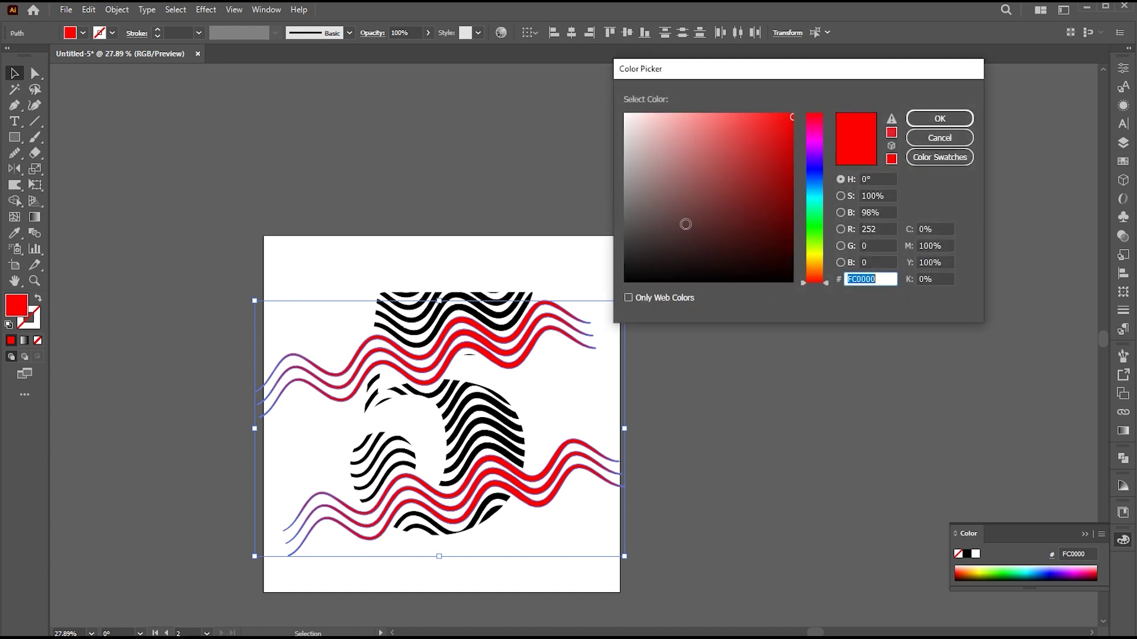
text(000000)
click(917, 125)
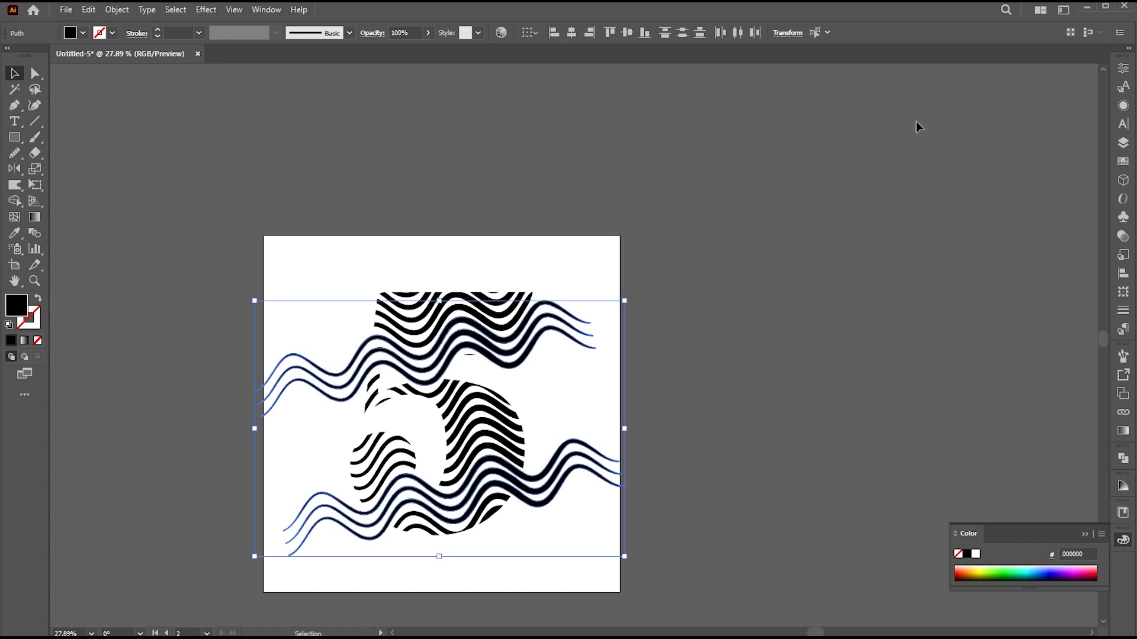
Erase rectangular areas over the ends of the black lines that extend beyond both sides of the 5, and deselect the artwork
key(shift+e)
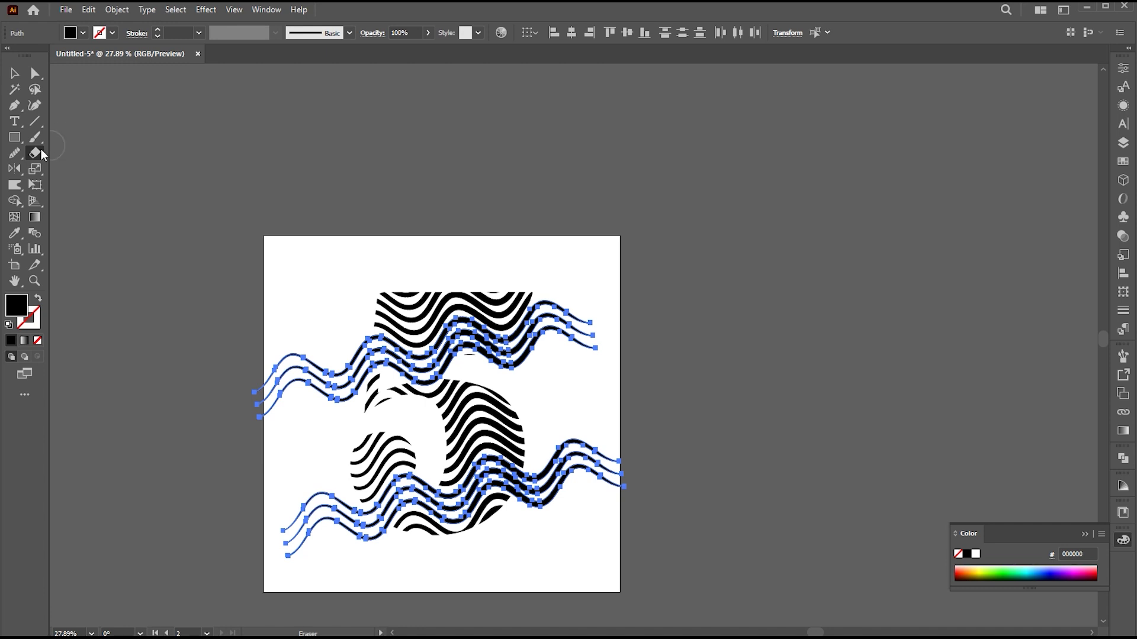
mouse_move(185, 214)
mouse_down()
mouse_move(383, 406)
mouse_move(379, 421)
mouse_up()
drag(691, 239, 535, 366)
mouse_move(682, 428)
mouse_down()
mouse_move(641, 471)
mouse_move(511, 540)
mouse_up()
drag(244, 447, 395, 588)
key(v)
click(669, 470)
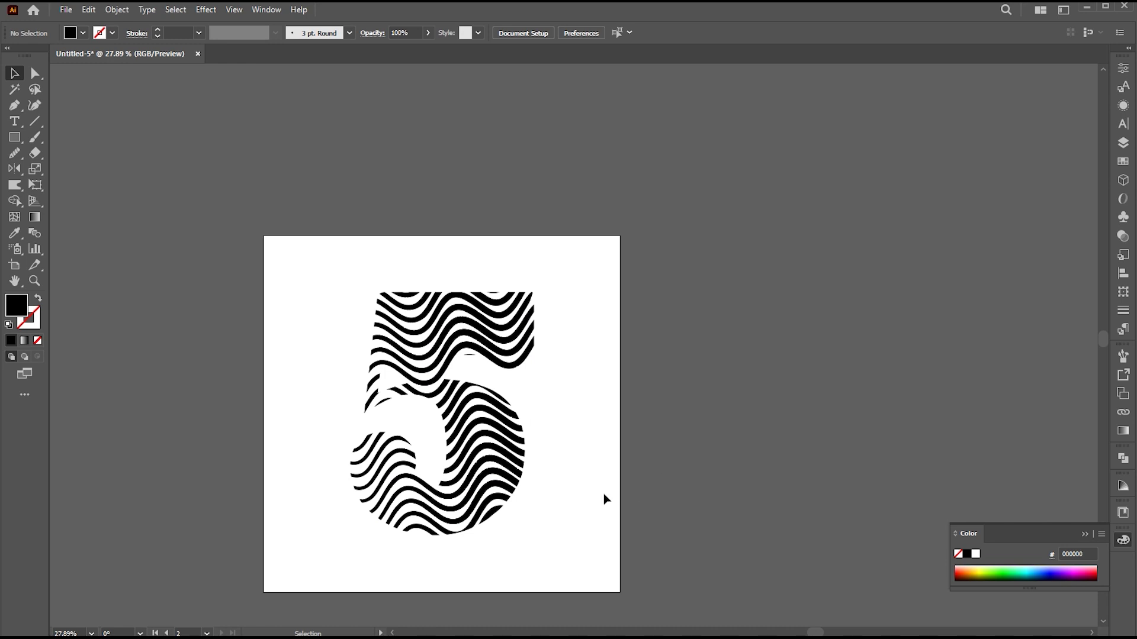
Expand the appearance of the striped 5 artwork and split it with the Pathfinder Divide operation
key(z)
scroll(605, 498, up, 3)
drag(588, 427, 601, 406)
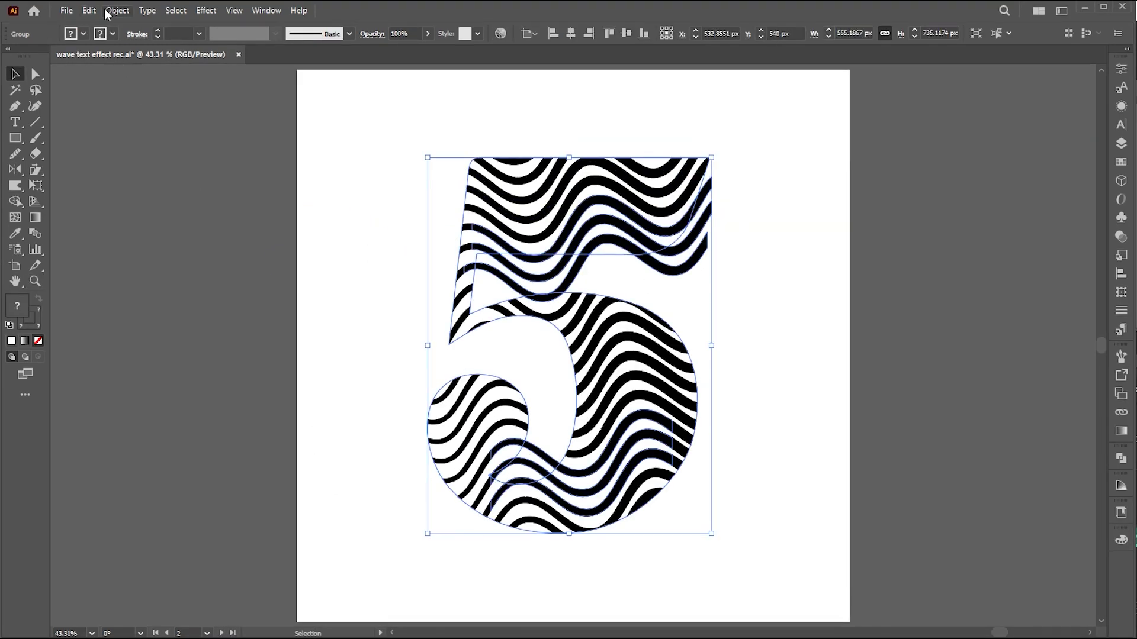
click(107, 13)
click(161, 194)
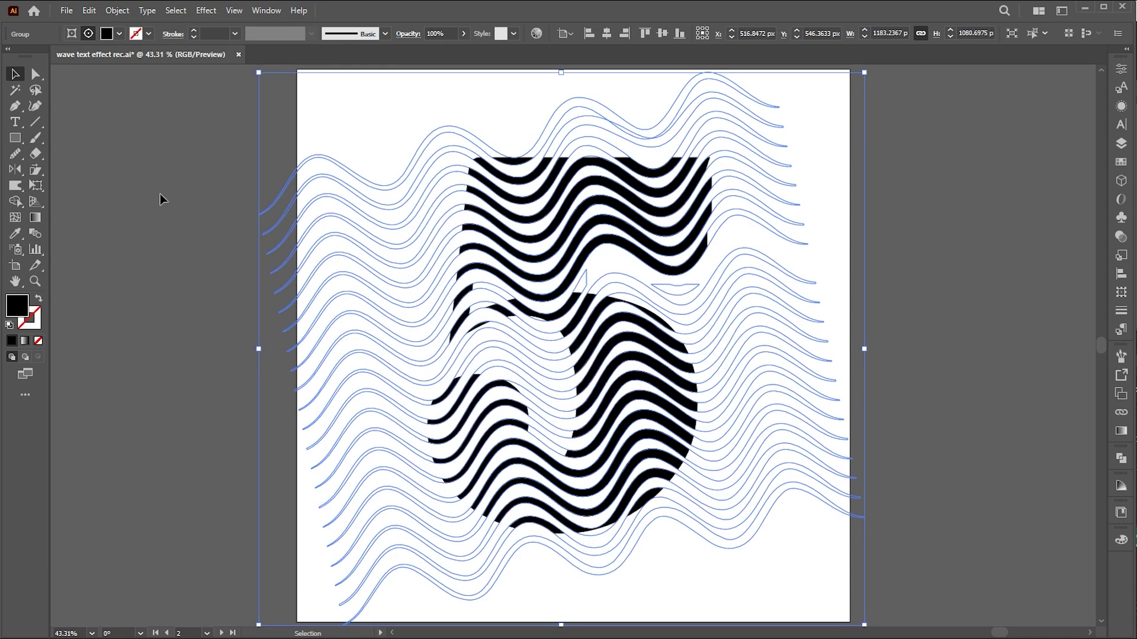
click(1120, 459)
click(967, 522)
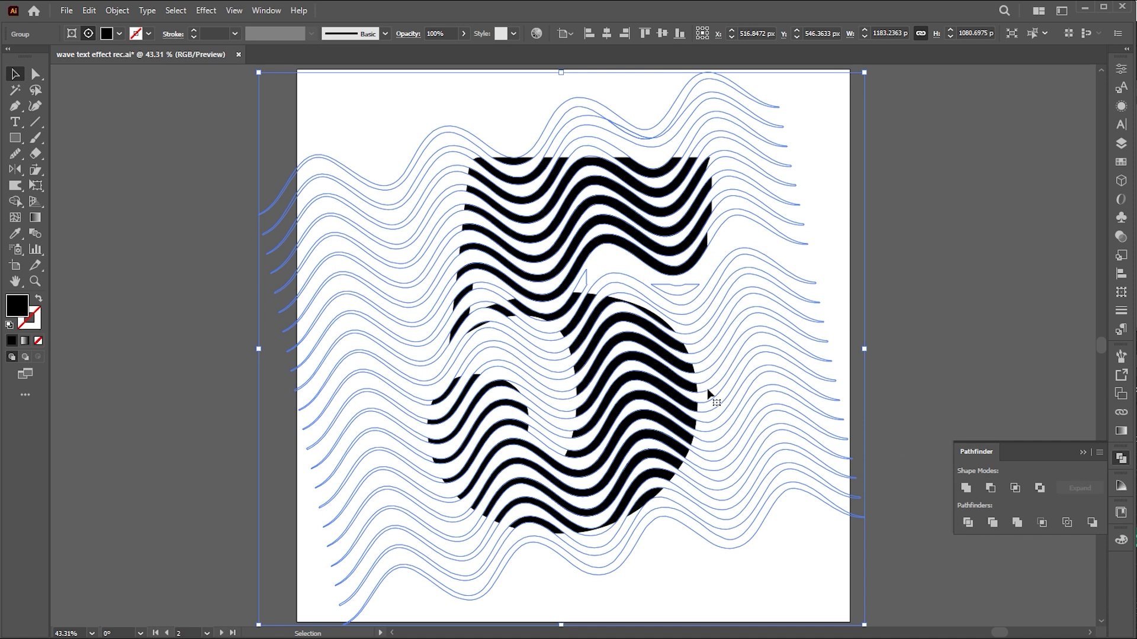
Isolate the divided group, select all its black-filled pieces with the Magic Wand and delete them
double_click(610, 351)
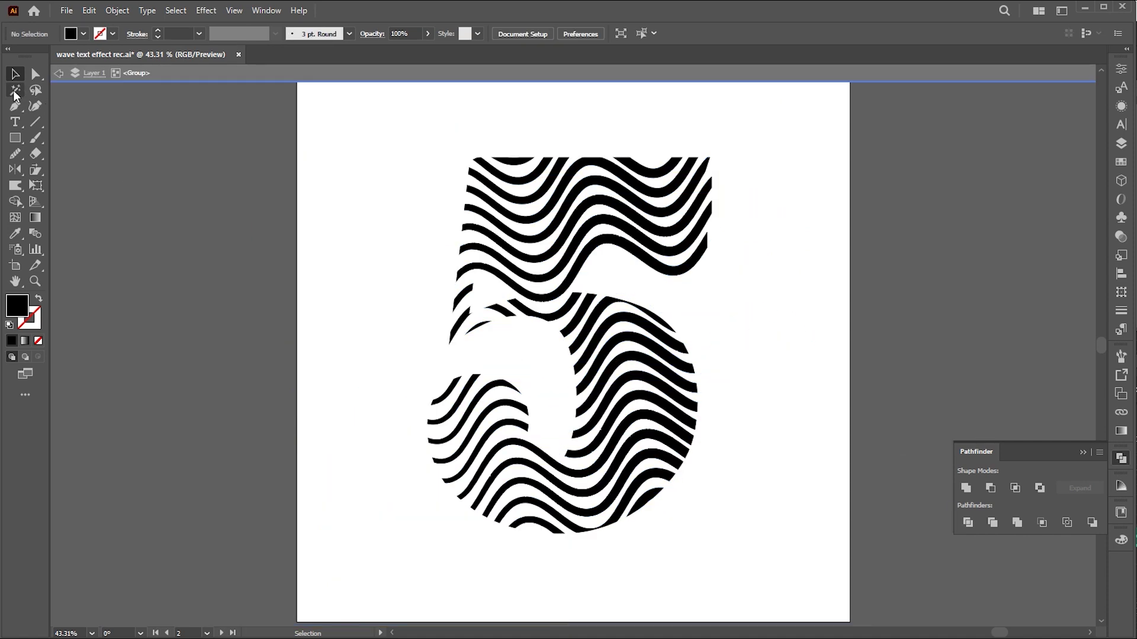
click(539, 237)
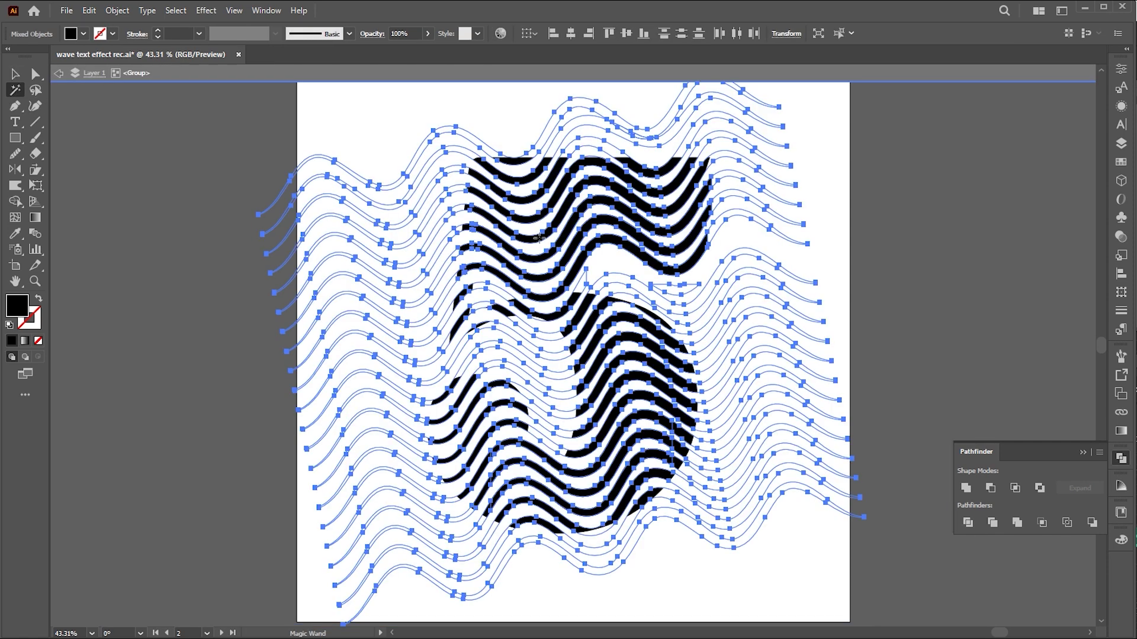
key(Delete)
Select all remaining unfilled pieces of the 5 and fill them with black (000000)
key(v)
drag(826, 126, 397, 554)
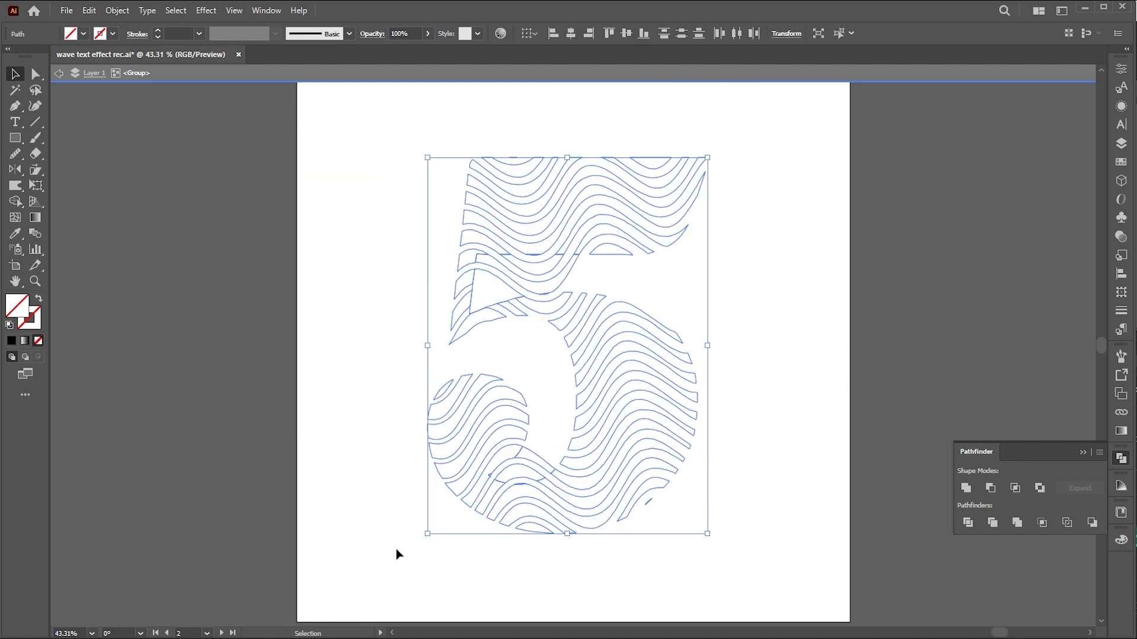
click(12, 341)
click(777, 330)
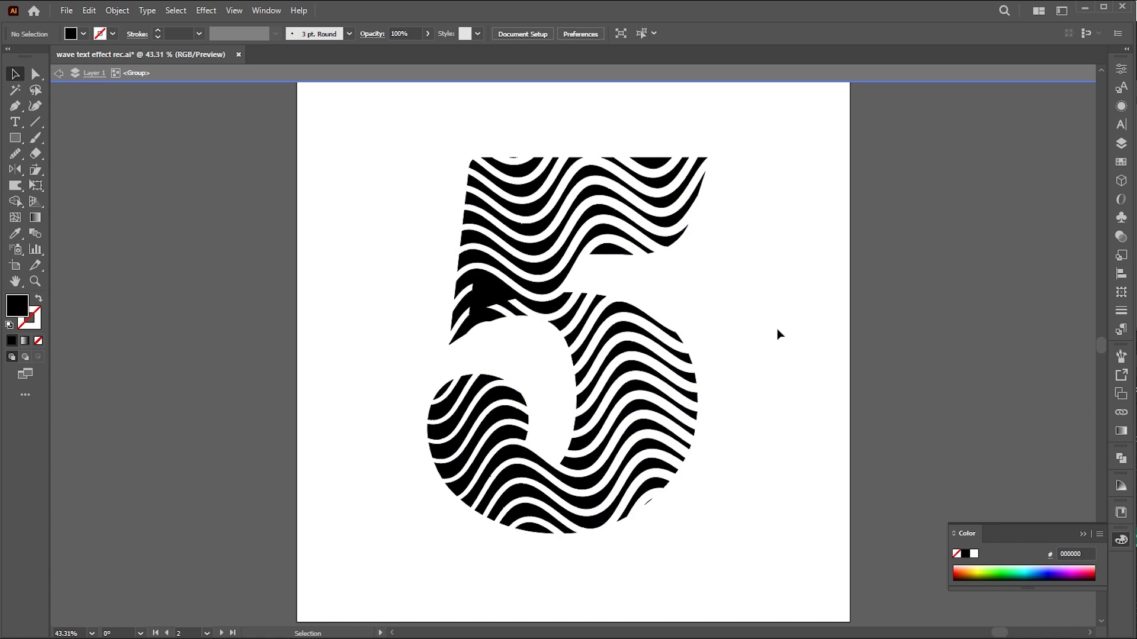
Delete the unwanted black piece between the stem and lower bowl of the 5, and exit isolation mode
click(494, 293)
key(Delete)
double_click(751, 311)
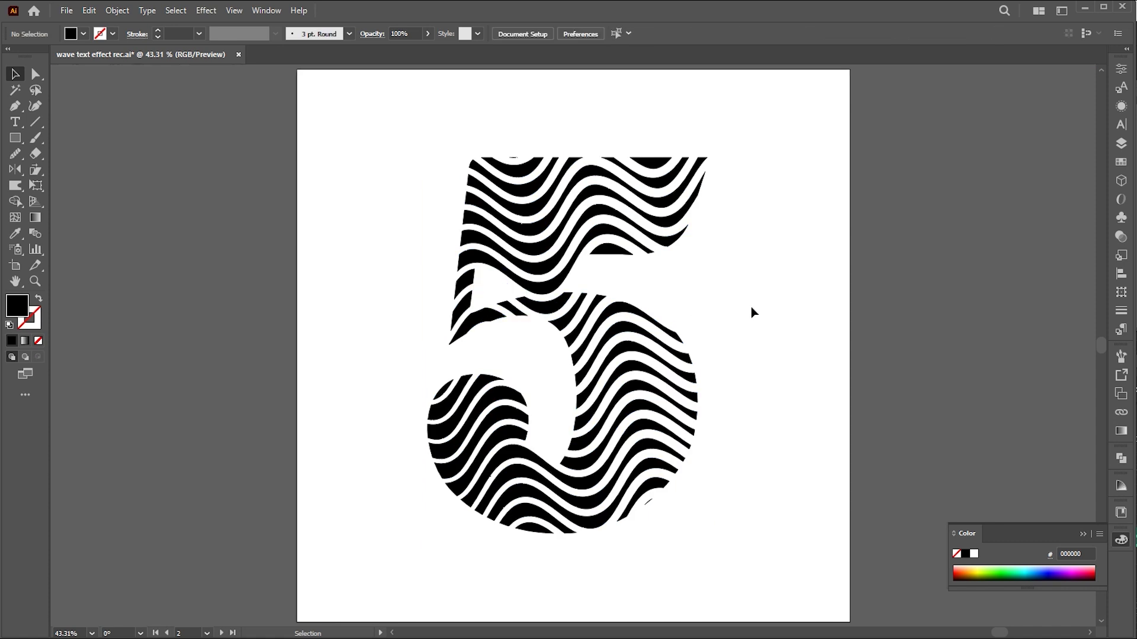